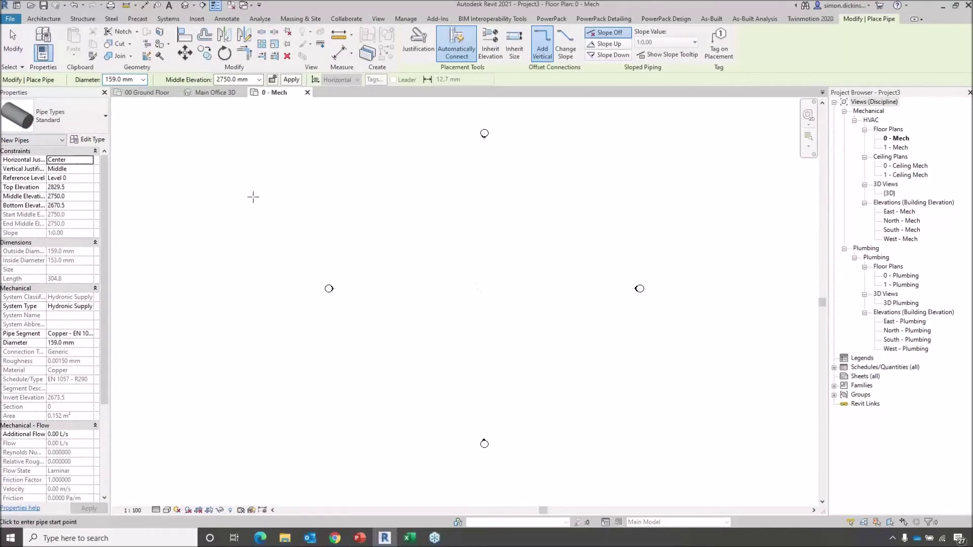
- Draw a 159 mm pipe run at 2750 mm elevation: an eastward length, a 2000 mm southward offset and a second eastward length
{"action": "left_click", "coordinate": [380, 253]}
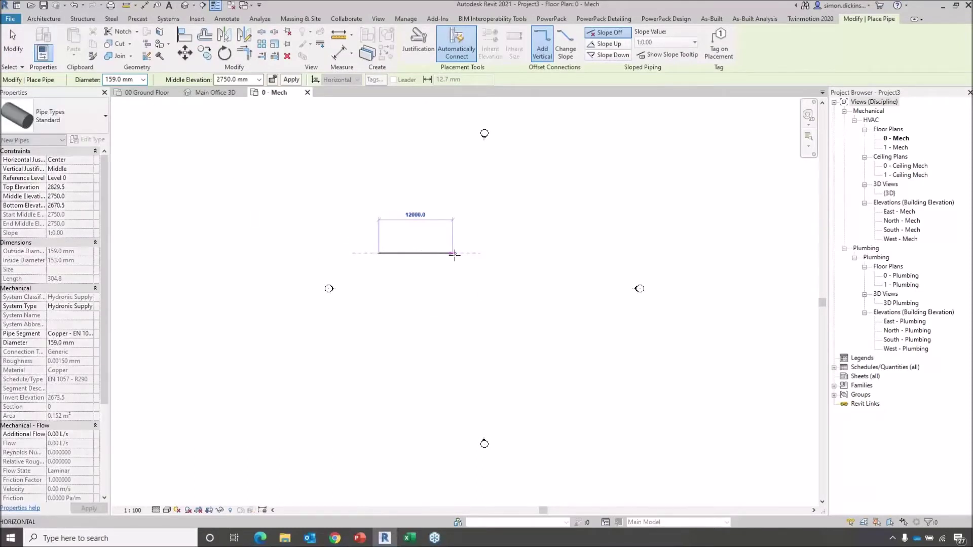
{"action": "left_click", "coordinate": [464, 253]}
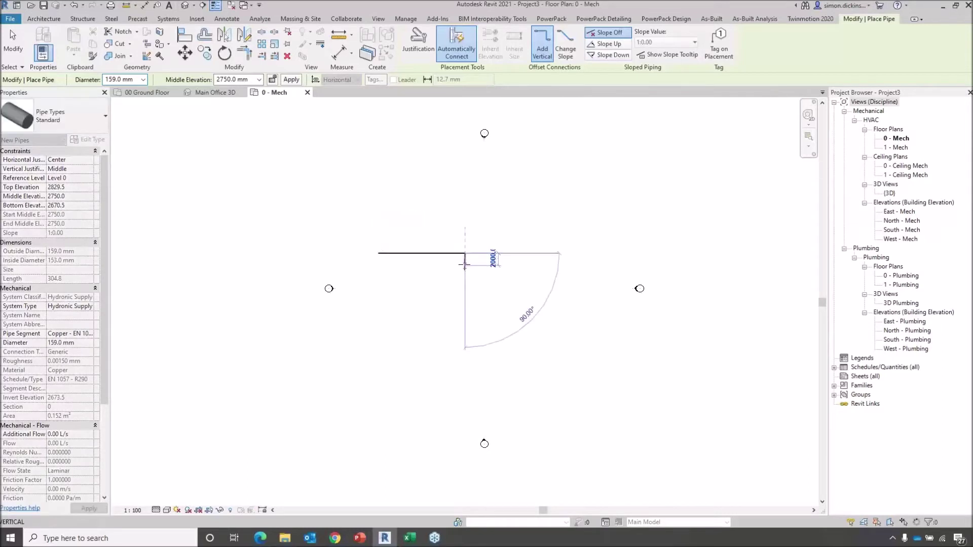
{"action": "left_click", "coordinate": [552, 266]}
{"action": "key", "text": "Escape"}
{"action": "key", "text": "Escape"}
- Draw a branch pipe 2000 mm north off the first pipe, turning east and finishing with a northward leg
{"action": "left_click", "coordinate": [432, 242]}
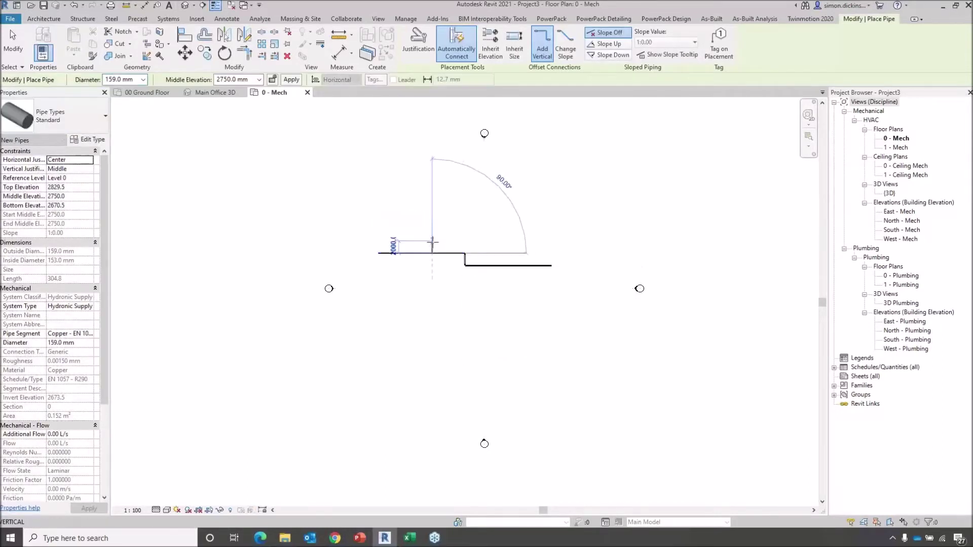
{"action": "left_click", "coordinate": [506, 241]}
{"action": "left_click", "coordinate": [506, 204]}
{"action": "key", "text": "Escape"}
{"action": "key", "text": "Escape"}
- Draw a 600 x 300 rectangular duct run below the pipes with two eastward lengths joined by a southward offset
{"action": "scroll", "coordinate": [498, 243], "scroll_direction": "up", "scroll_amount": 7}
{"action": "middle_click_drag", "start_coordinate": [509, 274], "coordinate": [576, 235]}
{"action": "scroll", "coordinate": [568, 311], "scroll_direction": "down", "scroll_amount": 6}
{"action": "middle_click_drag", "start_coordinate": [607, 354], "coordinate": [597, 286]}
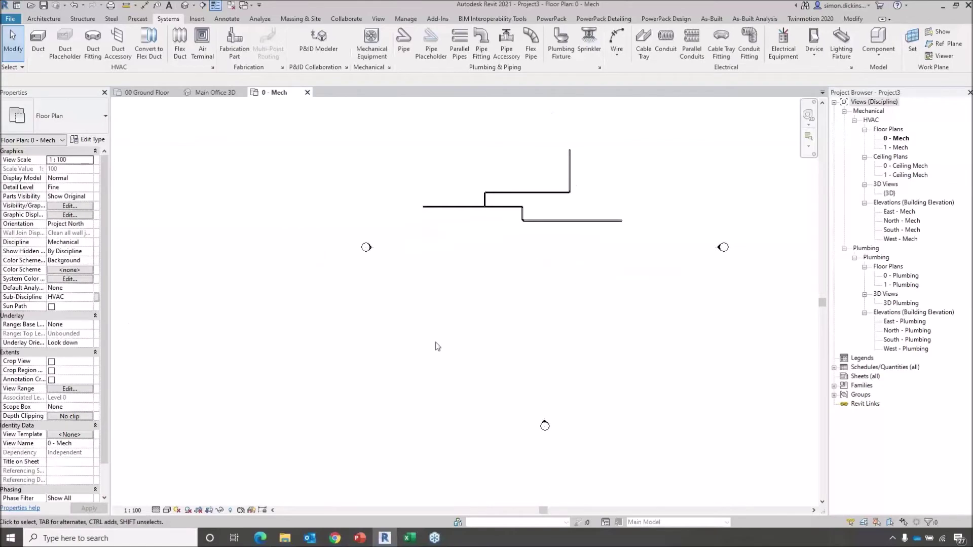
{"action": "left_click", "coordinate": [38, 40]}
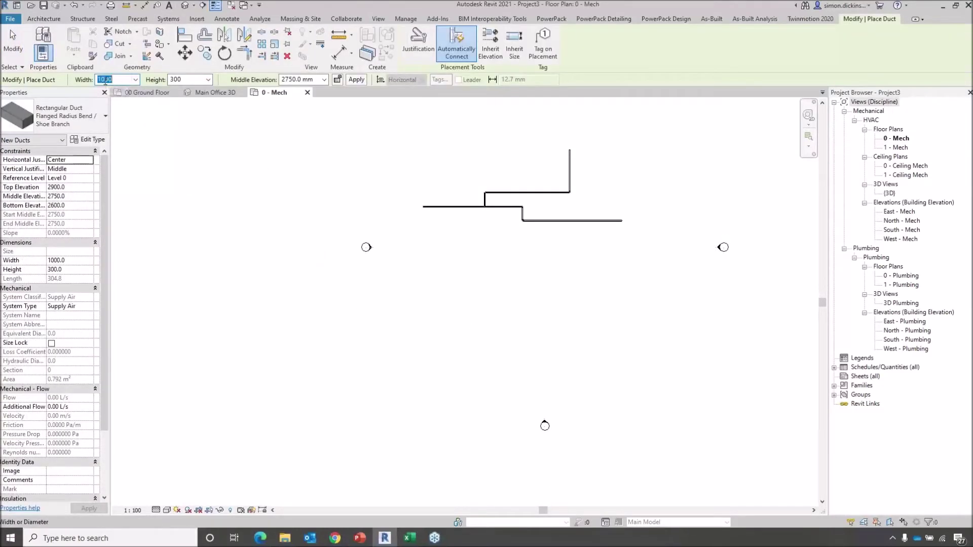
{"action": "type", "text": "600"}
{"action": "key", "text": "Return"}
{"action": "left_click", "coordinate": [419, 270]}
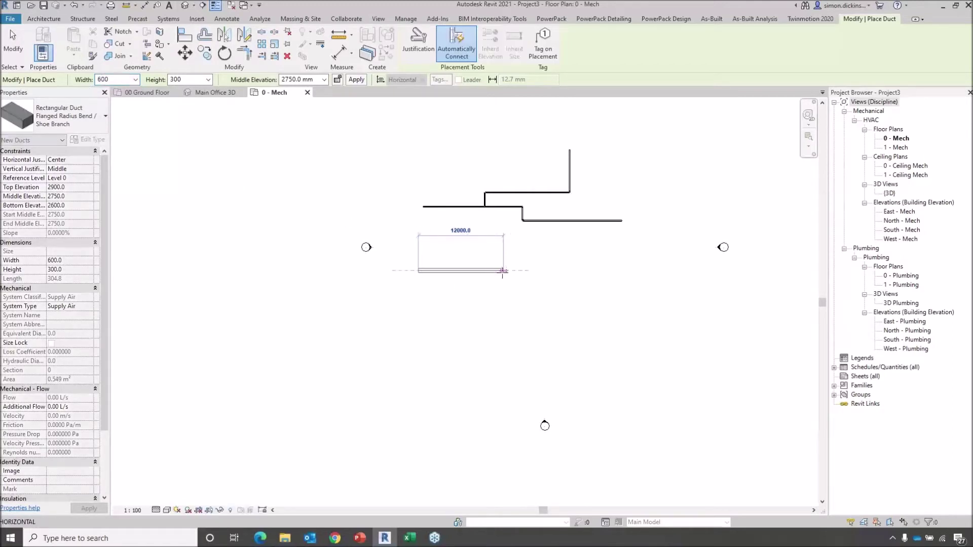
{"action": "left_click", "coordinate": [518, 270]}
{"action": "left_click", "coordinate": [517, 320]}
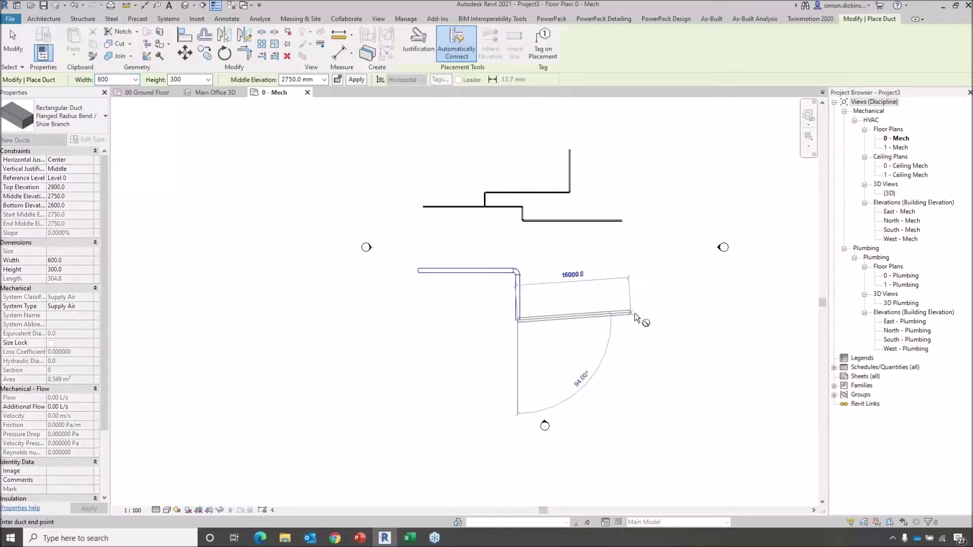
{"action": "left_click", "coordinate": [642, 320]}
{"action": "key", "text": "Escape"}
{"action": "key", "text": "Escape"}
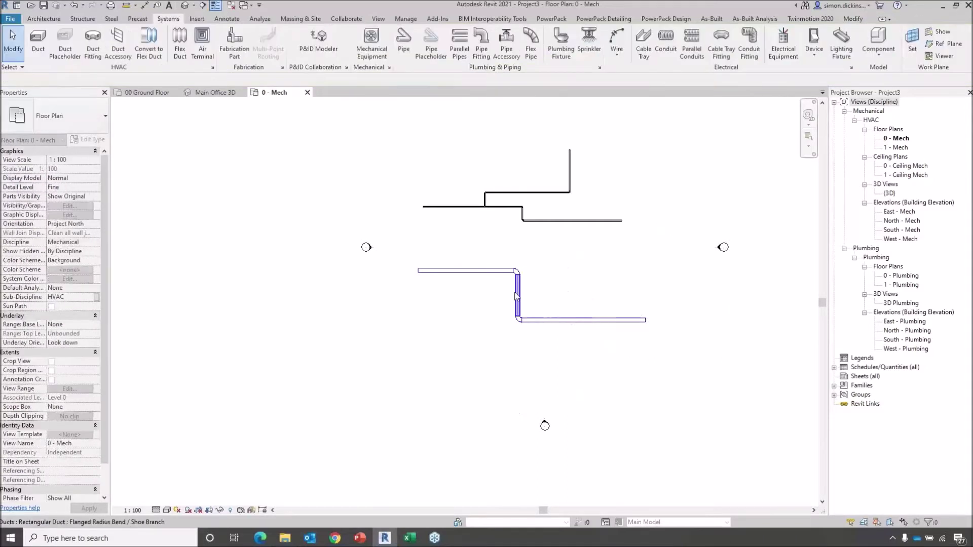
- Examine the rectangular duct run, its radius bends and its first straight length
{"action": "scroll", "coordinate": [512, 264], "scroll_direction": "up", "scroll_amount": 5}
{"action": "scroll", "coordinate": [576, 335], "scroll_direction": "down", "scroll_amount": 5}
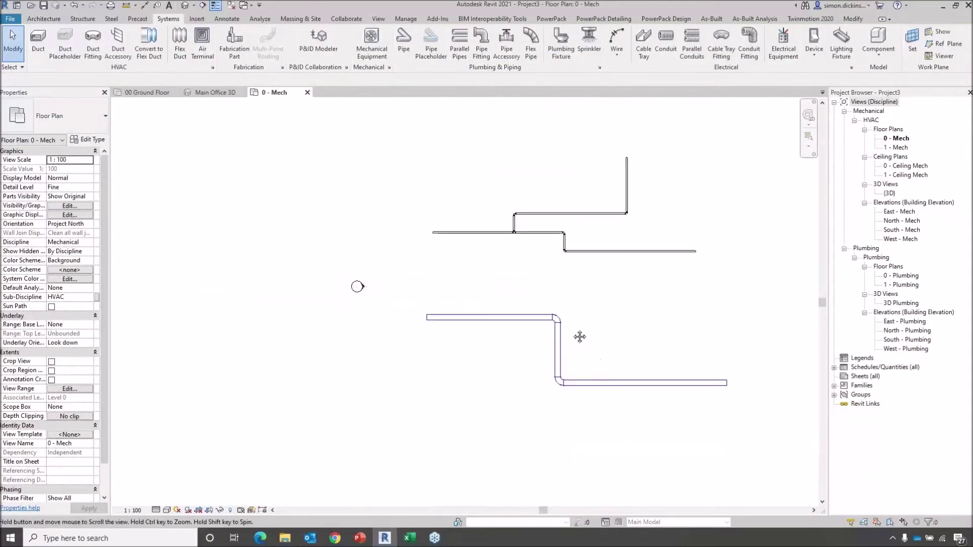
{"action": "middle_click_drag", "start_coordinate": [450, 285], "coordinate": [439, 253]}
{"action": "left_click", "coordinate": [449, 252]}
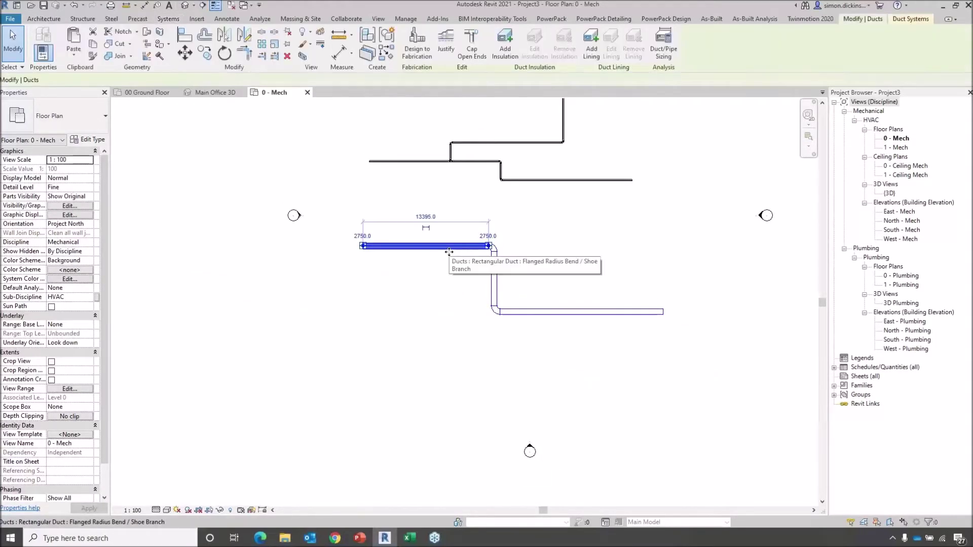
{"action": "left_click", "coordinate": [433, 324]}
{"action": "middle_click_drag", "start_coordinate": [432, 324], "coordinate": [430, 299]}
{"action": "scroll", "coordinate": [458, 332], "scroll_direction": "down", "scroll_amount": 2}
{"action": "middle_click_drag", "start_coordinate": [552, 341], "coordinate": [513, 334]}
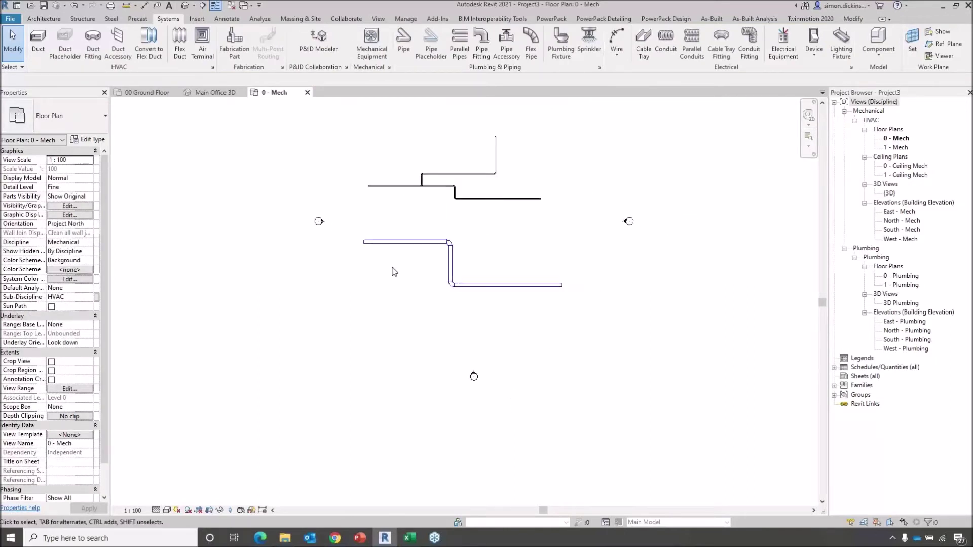
- Draw a 600 mm round duct run of type Pressed Radius Bend / Shoe Branch below the rectangular duct, offset 4000 mm northward midway
{"action": "left_click", "coordinate": [97, 127]}
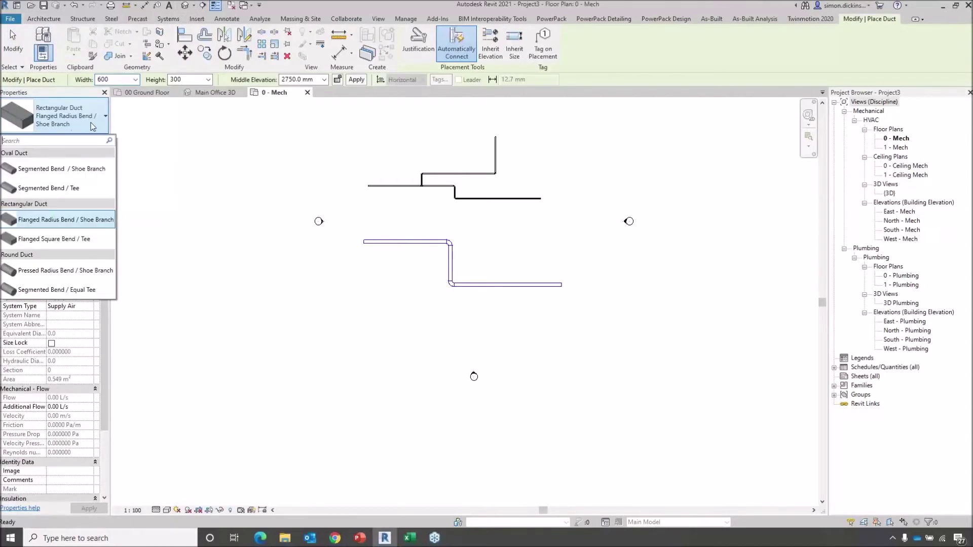
{"action": "left_click", "coordinate": [55, 272]}
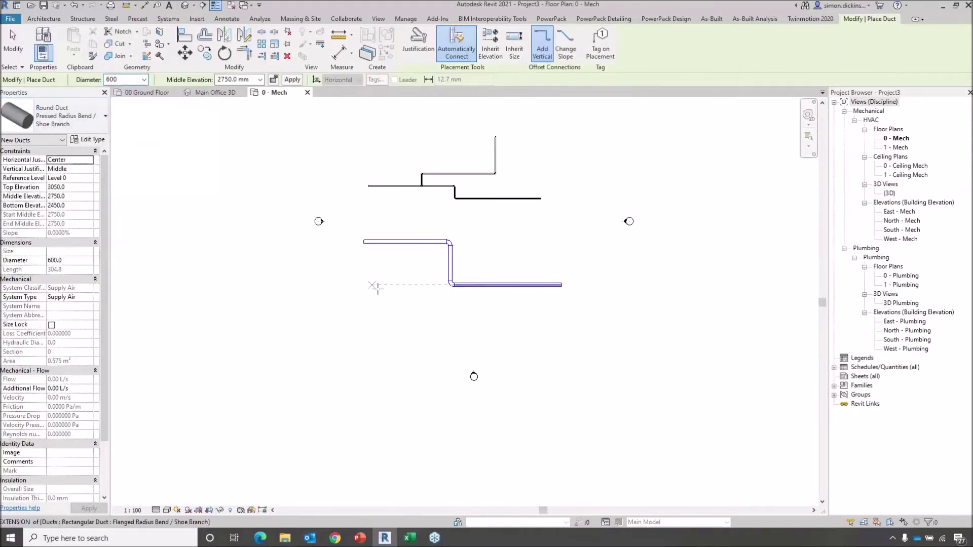
{"action": "left_click", "coordinate": [369, 335]}
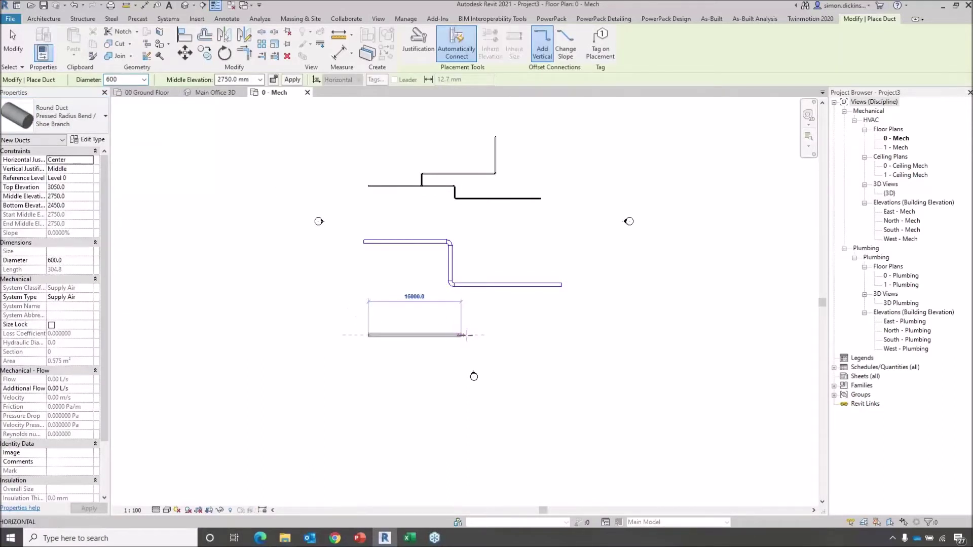
{"action": "left_click", "coordinate": [492, 335]}
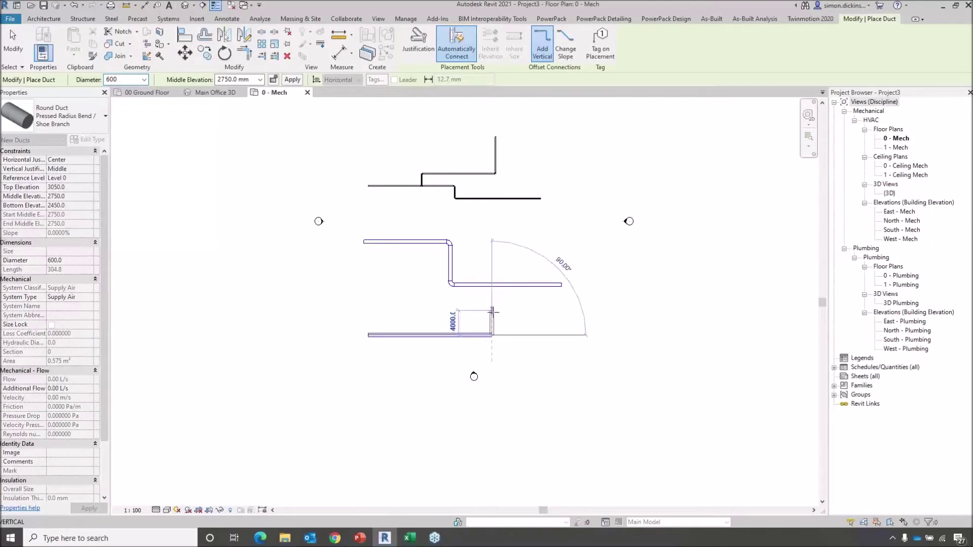
{"action": "left_click", "coordinate": [572, 310]}
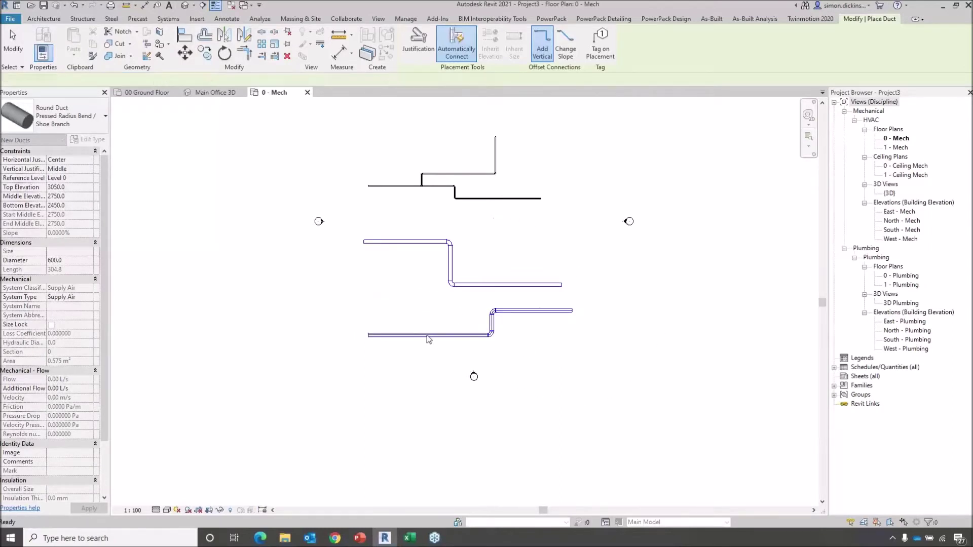
- Draw a round duct branch running north off the lower round duct and turning west, and check the connection
{"action": "left_click", "coordinate": [427, 335]}
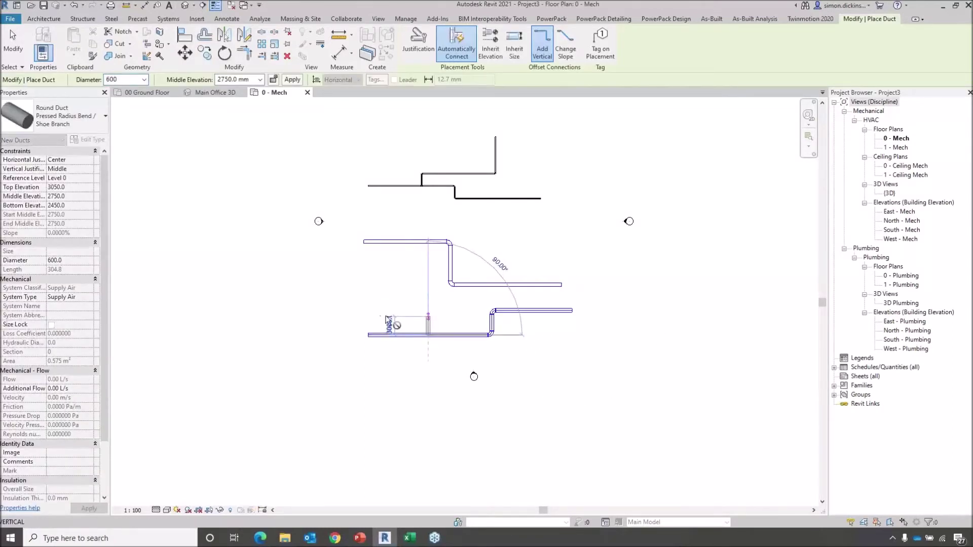
{"action": "left_click", "coordinate": [369, 317]}
{"action": "key", "text": "Escape"}
{"action": "key", "text": "Escape"}
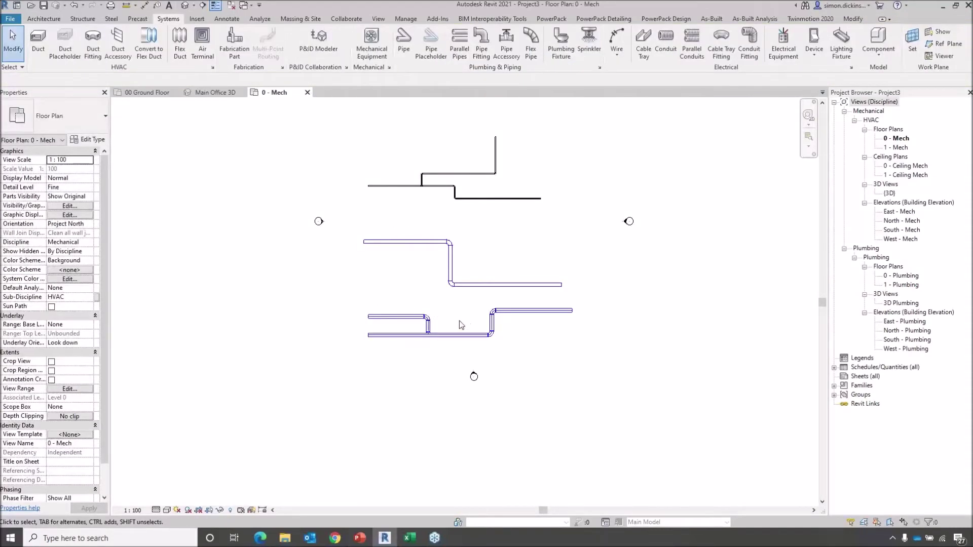
{"action": "scroll", "coordinate": [441, 320], "scroll_direction": "up", "scroll_amount": 3}
{"action": "scroll", "coordinate": [408, 337], "scroll_direction": "up", "scroll_amount": 2}
{"action": "scroll", "coordinate": [486, 320], "scroll_direction": "down", "scroll_amount": 5}
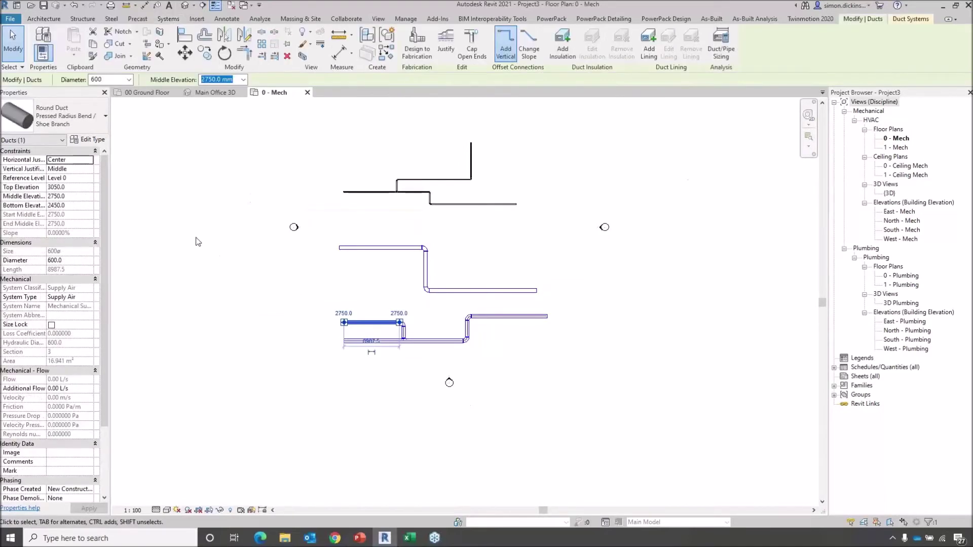
{"action": "left_click", "coordinate": [508, 248]}
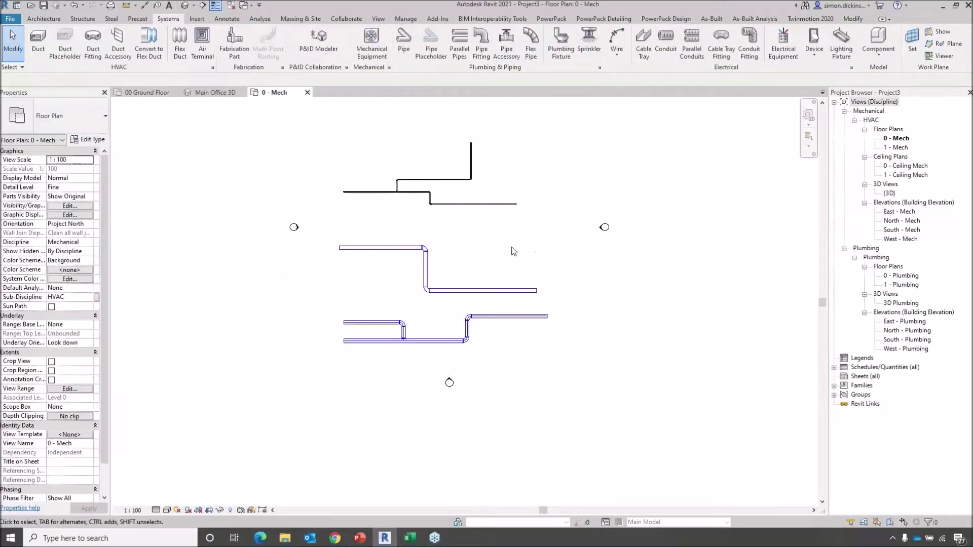
{"action": "left_click", "coordinate": [563, 21]}
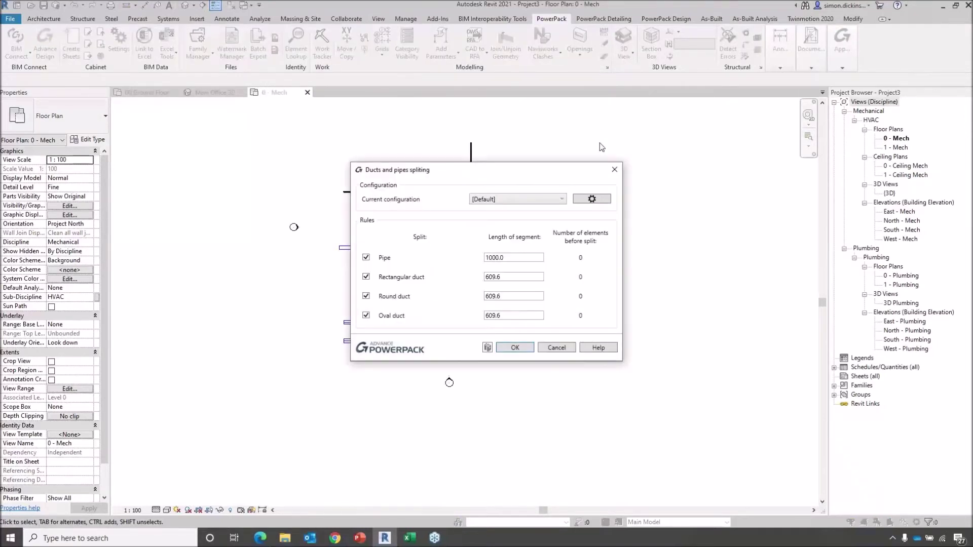
{"action": "left_click_drag", "start_coordinate": [527, 174], "coordinate": [552, 104]}
{"action": "left_click", "coordinate": [582, 277]}
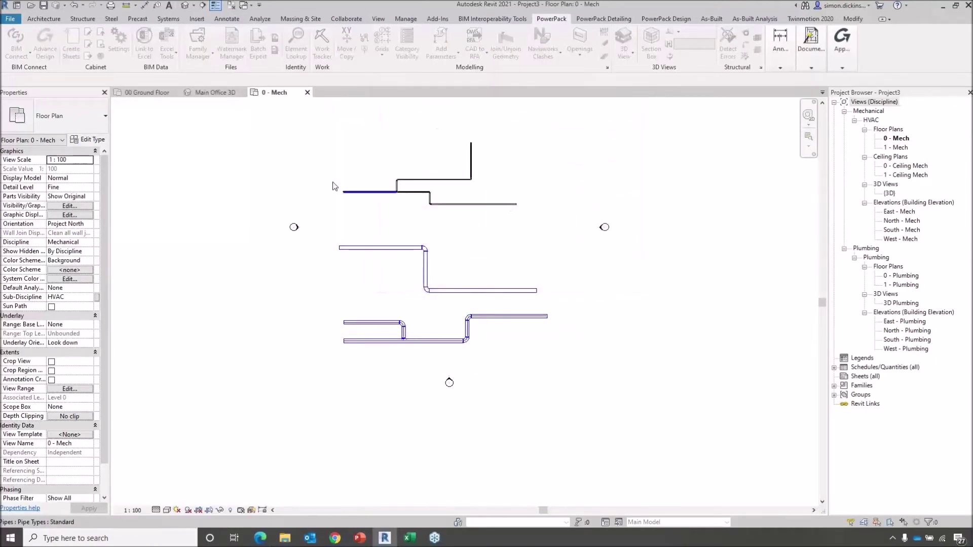
- Split all drawn pipes and ducts into segments, using 2000 mm for pipes and 1500 mm for rectangular ducts
{"action": "left_click_drag", "start_coordinate": [312, 116], "coordinate": [565, 365]}
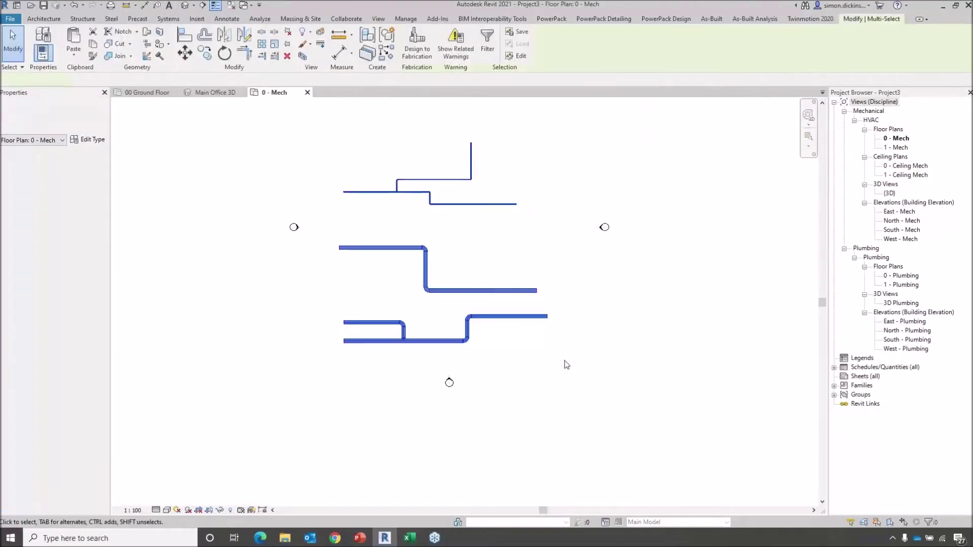
{"action": "left_click", "coordinate": [563, 19]}
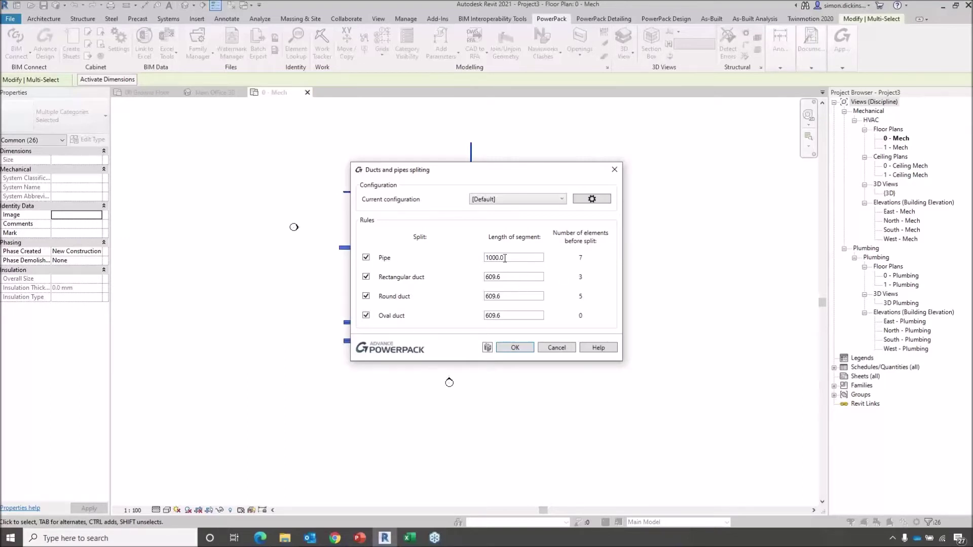
{"action": "left_click_drag", "start_coordinate": [510, 257], "coordinate": [471, 265]}
{"action": "type", "text": "2"}
{"action": "left_click_drag", "start_coordinate": [519, 280], "coordinate": [457, 274]}
{"action": "type", "text": "1500"}
{"action": "left_click_drag", "start_coordinate": [509, 297], "coordinate": [463, 301]}
{"action": "left_click", "coordinate": [514, 347]}
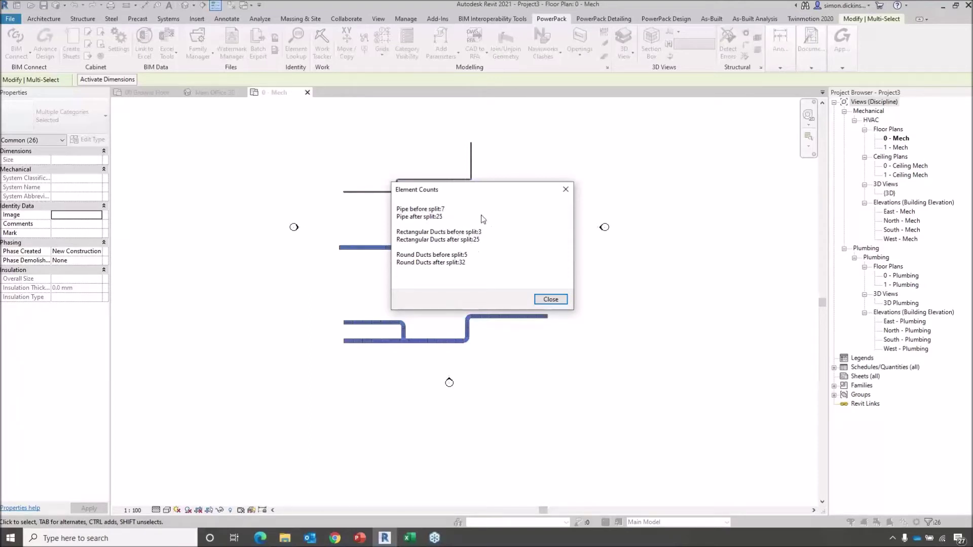
{"action": "left_click", "coordinate": [552, 299]}
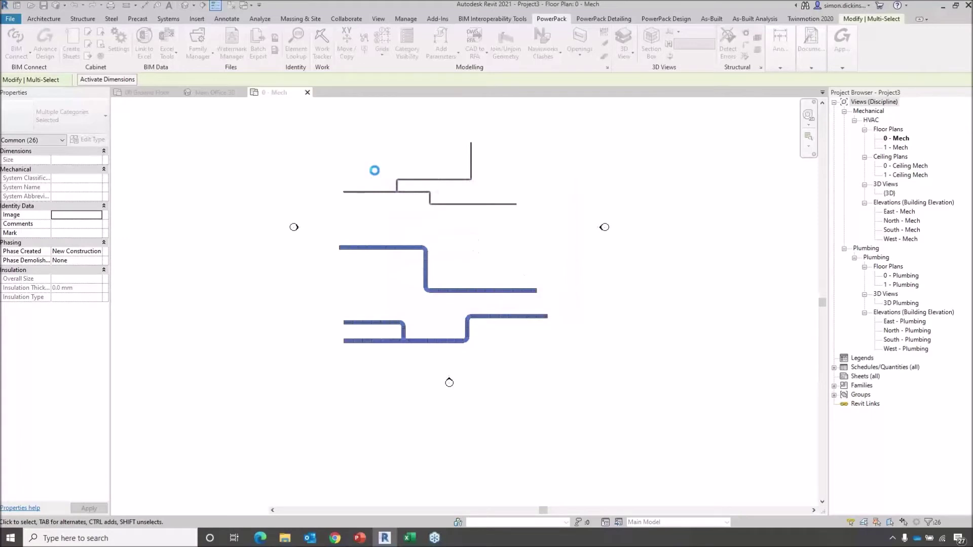
- Select the first split pipe segment and review its type's routing preferences, including the union fitting
{"action": "scroll", "coordinate": [360, 213], "scroll_direction": "up", "scroll_amount": 5}
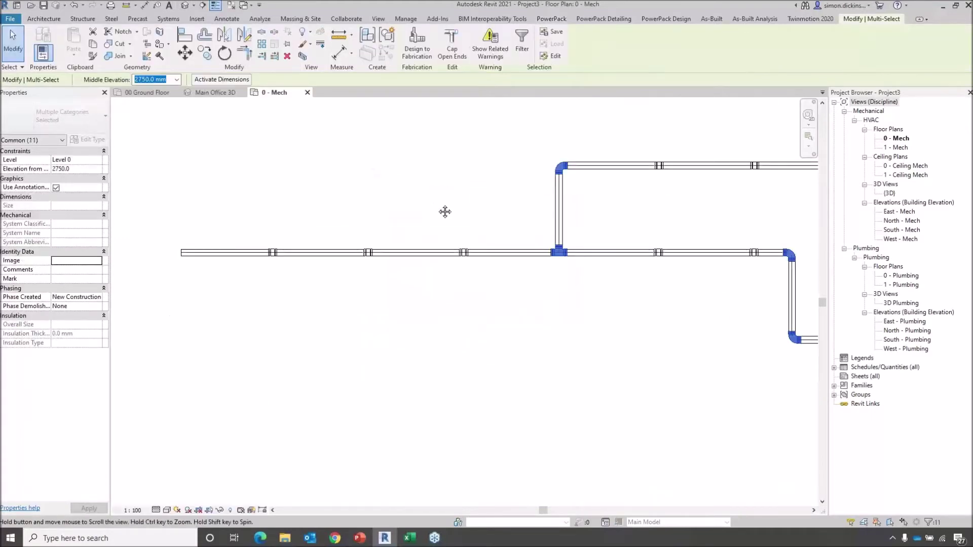
{"action": "scroll", "coordinate": [459, 254], "scroll_direction": "up", "scroll_amount": 4}
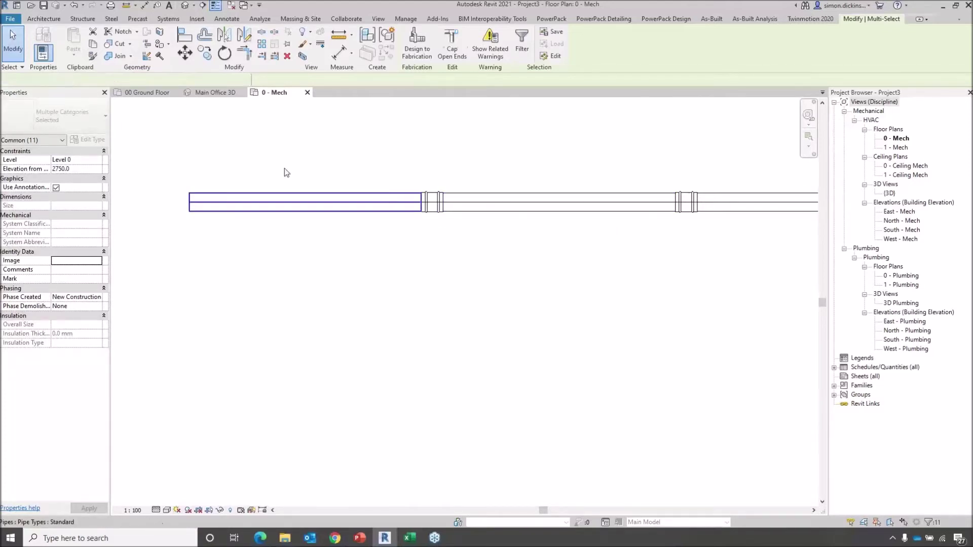
{"action": "left_click", "coordinate": [283, 201]}
{"action": "left_click", "coordinate": [94, 143]}
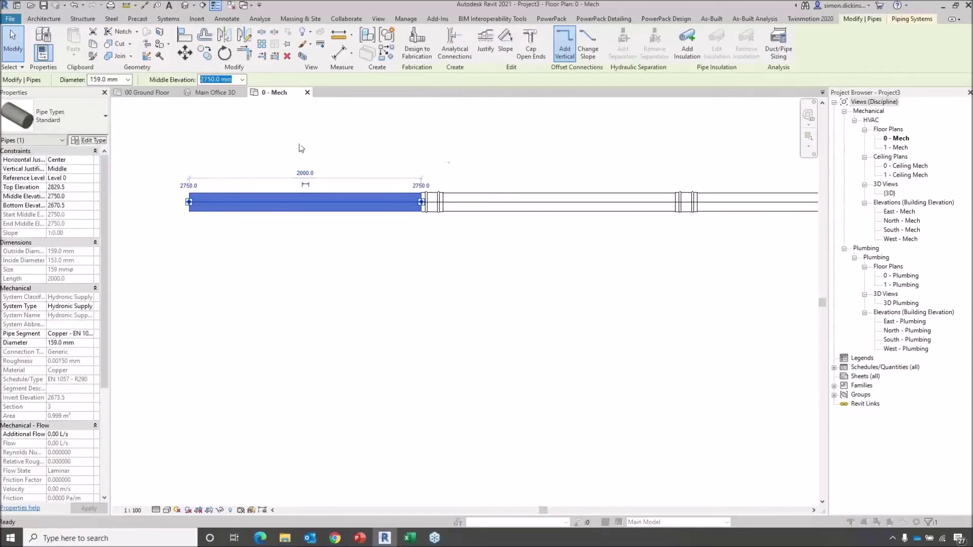
{"action": "left_click", "coordinate": [448, 165]}
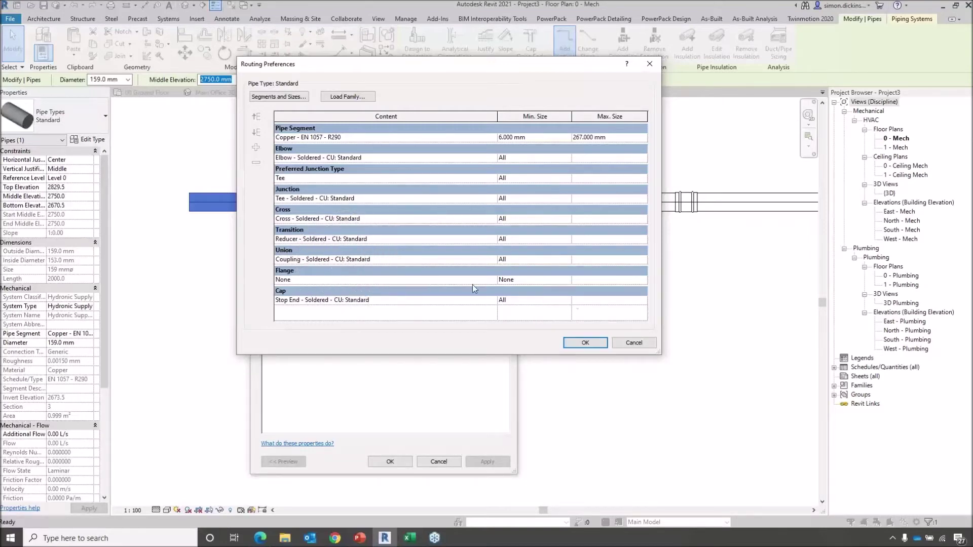
{"action": "left_click", "coordinate": [634, 343]}
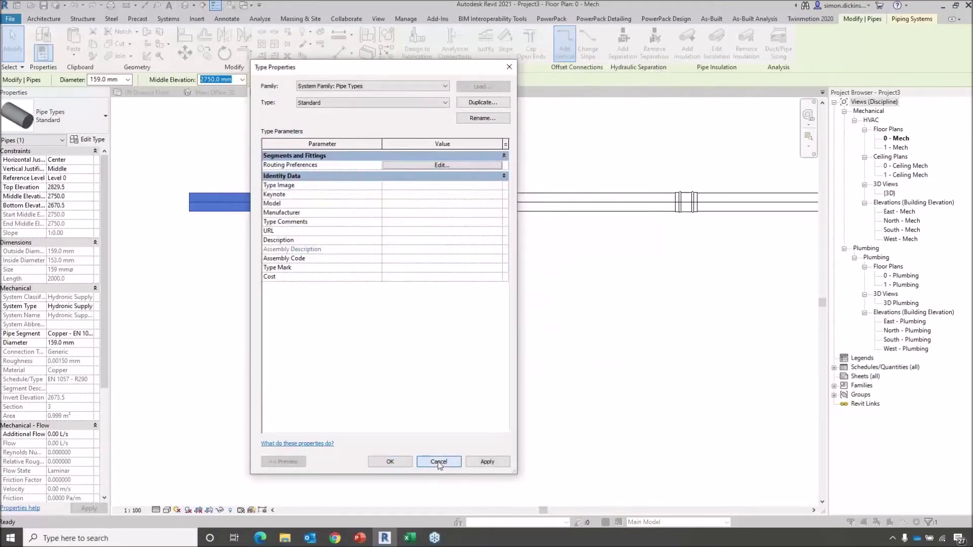
{"action": "key", "text": "Escape"}
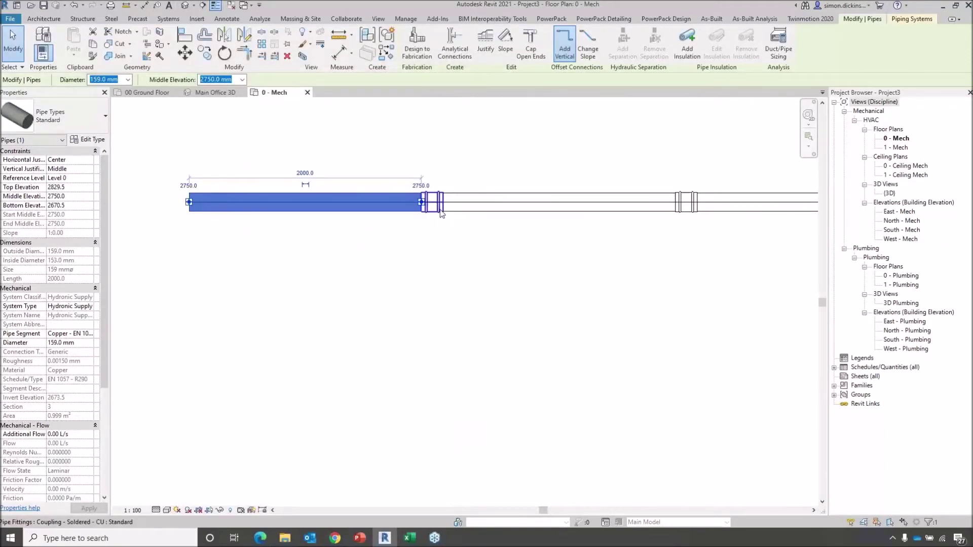
- Examine the couplings and segment lengths along the split pipe runs, including the short piece before a bend
{"action": "middle_click_drag", "start_coordinate": [688, 295], "coordinate": [476, 365]}
{"action": "left_click", "coordinate": [669, 386]}
{"action": "middle_click_drag", "start_coordinate": [675, 388], "coordinate": [243, 324]}
{"action": "scroll", "coordinate": [462, 257], "scroll_direction": "down", "scroll_amount": 3}
{"action": "middle_click_drag", "start_coordinate": [636, 306], "coordinate": [360, 325]}
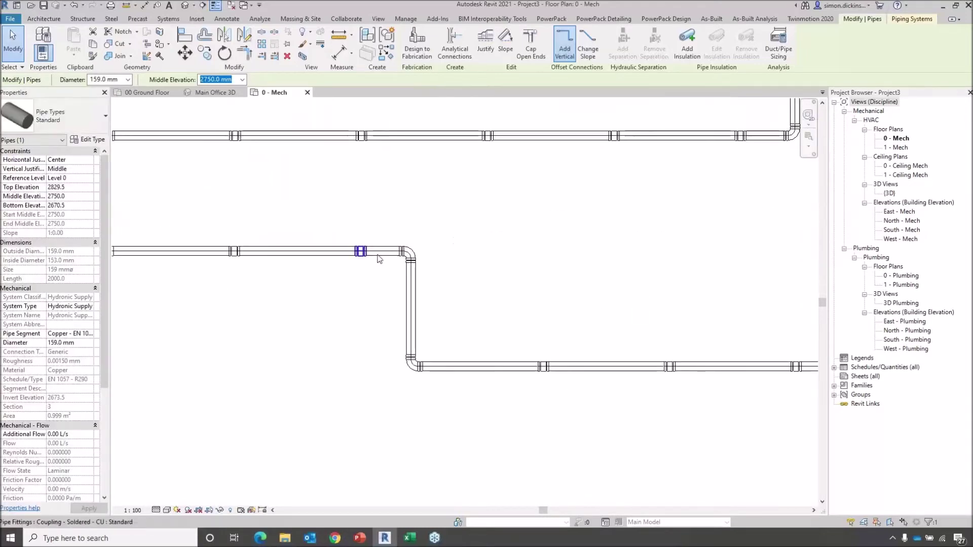
{"action": "middle_click_drag", "start_coordinate": [554, 293], "coordinate": [638, 314]}
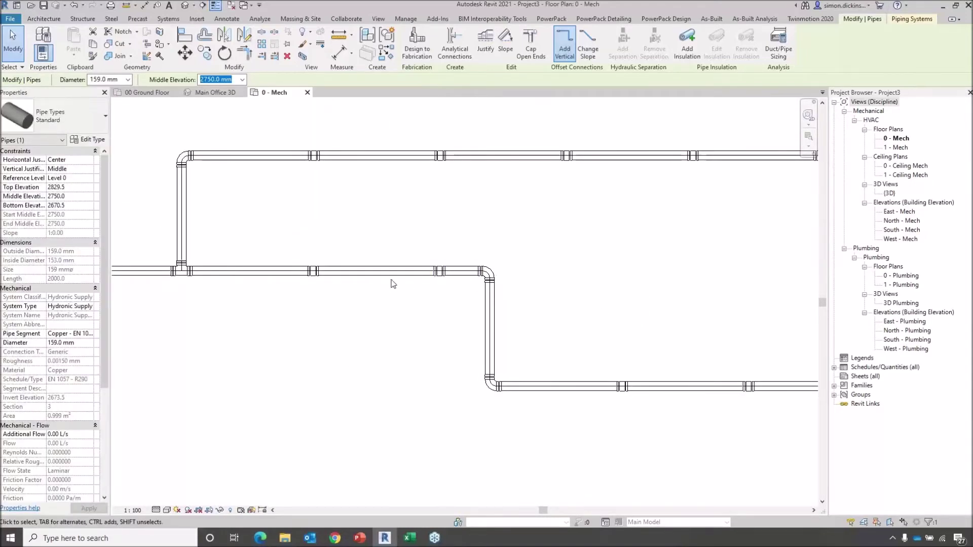
{"action": "middle_click_drag", "start_coordinate": [696, 322], "coordinate": [390, 269]}
{"action": "middle_click_drag", "start_coordinate": [571, 130], "coordinate": [578, 193]}
{"action": "left_click", "coordinate": [545, 178]}
- Examine the split rectangular duct run, selecting its first segments to check their lengths and following the segments around both bends
{"action": "scroll", "coordinate": [456, 253], "scroll_direction": "down", "scroll_amount": 3}
{"action": "middle_click_drag", "start_coordinate": [437, 241], "coordinate": [699, 116]}
{"action": "scroll", "coordinate": [363, 314], "scroll_direction": "up", "scroll_amount": 5}
{"action": "middle_click_drag", "start_coordinate": [426, 291], "coordinate": [483, 300]}
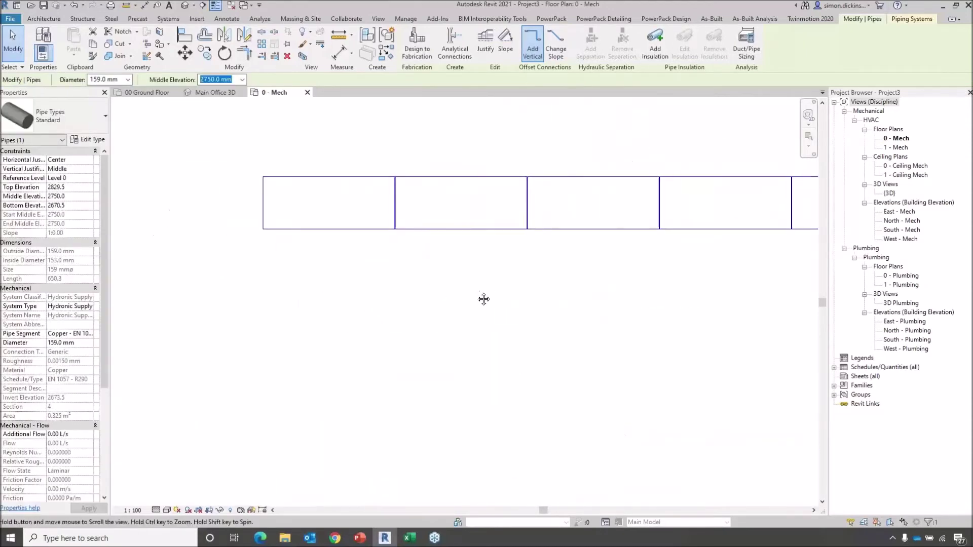
{"action": "left_click", "coordinate": [376, 231]}
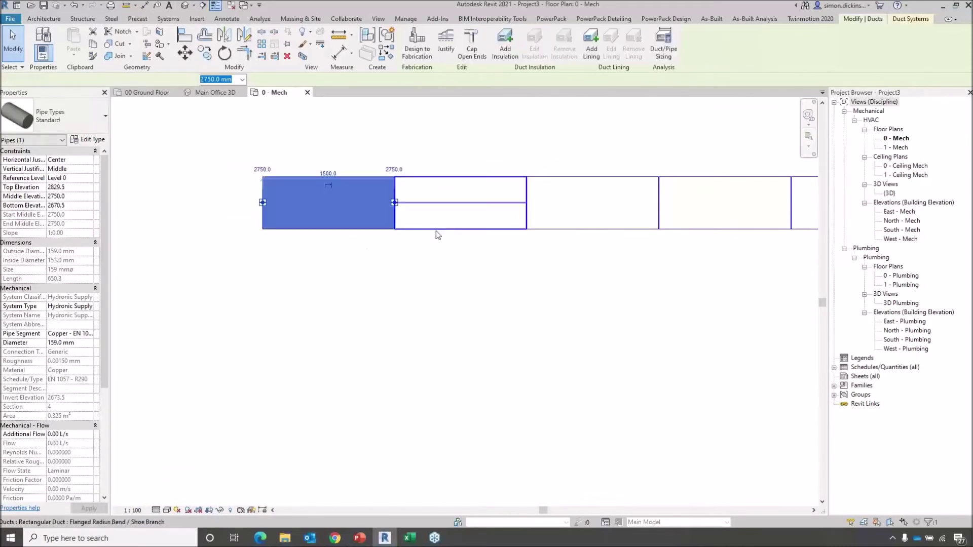
{"action": "left_click", "coordinate": [435, 231]}
{"action": "middle_click_drag", "start_coordinate": [681, 310], "coordinate": [344, 291]}
{"action": "scroll", "coordinate": [477, 297], "scroll_direction": "down", "scroll_amount": 3}
{"action": "middle_click_drag", "start_coordinate": [615, 329], "coordinate": [515, 248]}
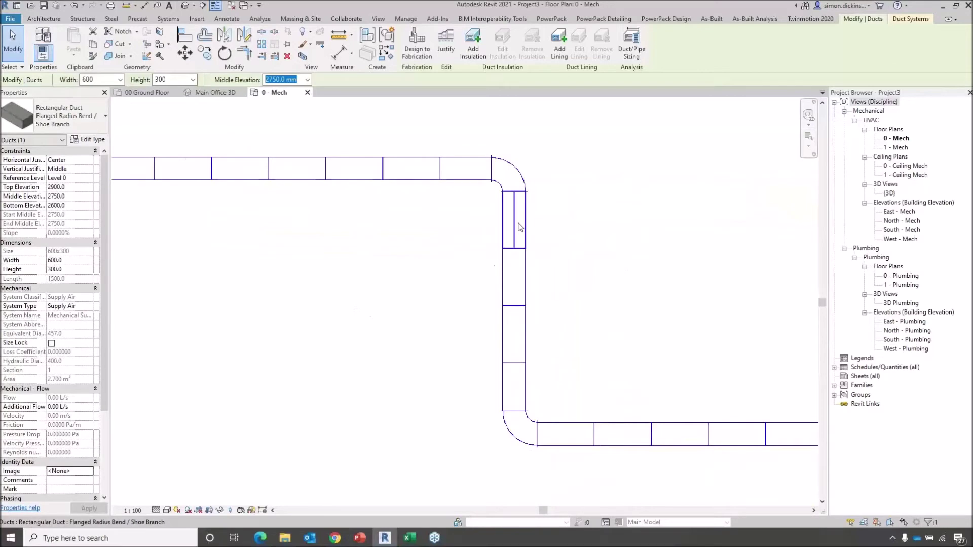
{"action": "middle_click_drag", "start_coordinate": [720, 327], "coordinate": [419, 204]}
{"action": "middle_click_drag", "start_coordinate": [577, 199], "coordinate": [400, 159]}
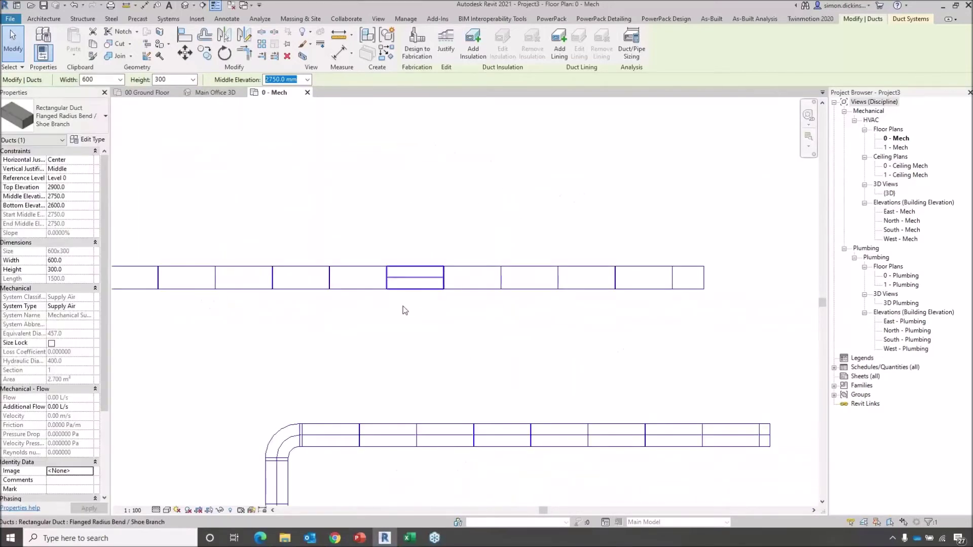
- Examine the segments of the round duct runs, deselect the duct, and review the complete split pipe and duct layout
{"action": "middle_click_drag", "start_coordinate": [391, 386], "coordinate": [515, 265]}
{"action": "scroll", "coordinate": [553, 371], "scroll_direction": "up", "scroll_amount": 3}
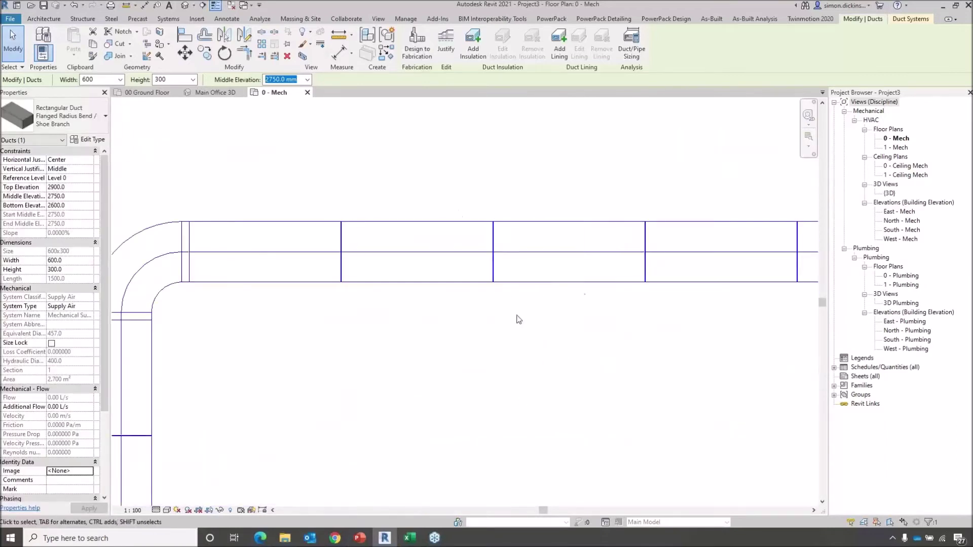
{"action": "scroll", "coordinate": [479, 260], "scroll_direction": "down", "scroll_amount": 8}
{"action": "middle_click_drag", "start_coordinate": [489, 348], "coordinate": [566, 339]}
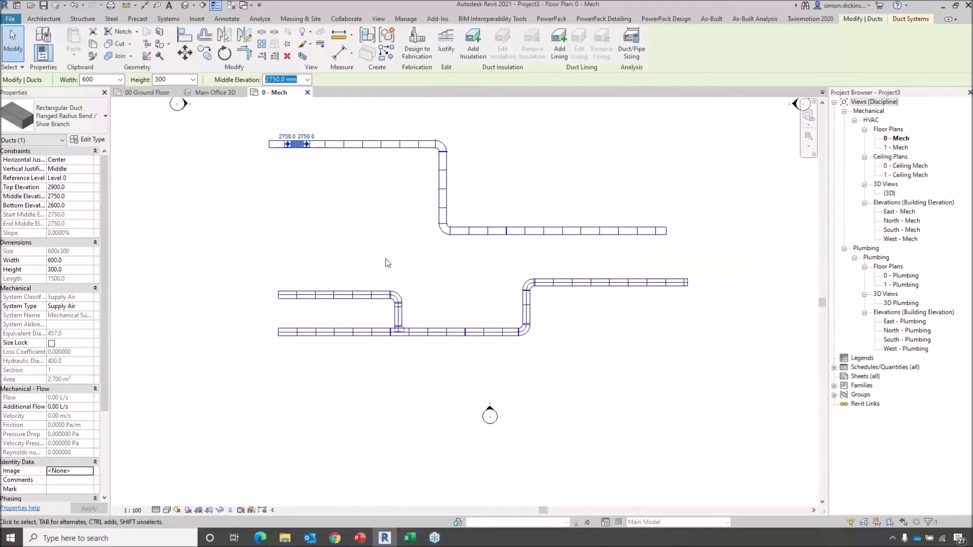
{"action": "scroll", "coordinate": [386, 260], "scroll_direction": "down", "scroll_amount": 2}
{"action": "scroll", "coordinate": [473, 223], "scroll_direction": "down", "scroll_amount": 2}
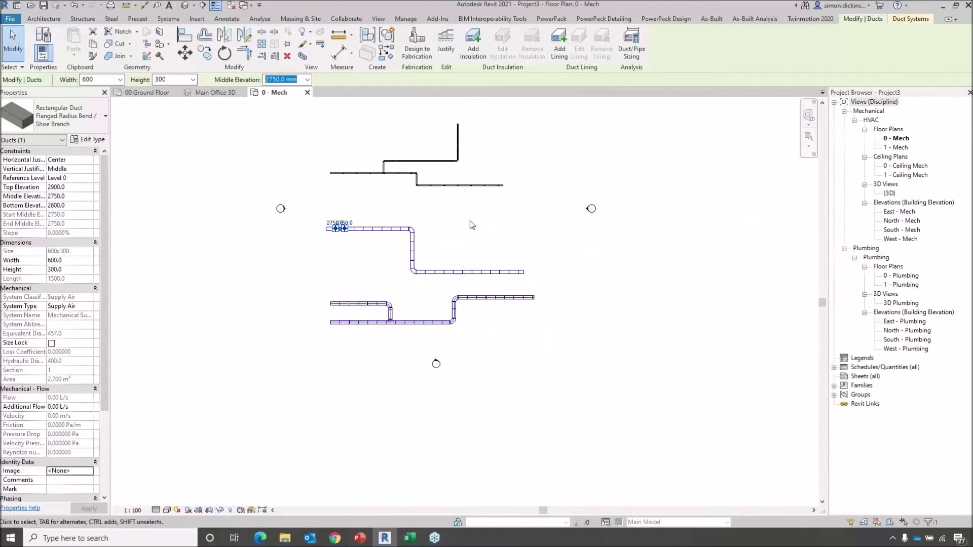
{"action": "left_click", "coordinate": [476, 215]}
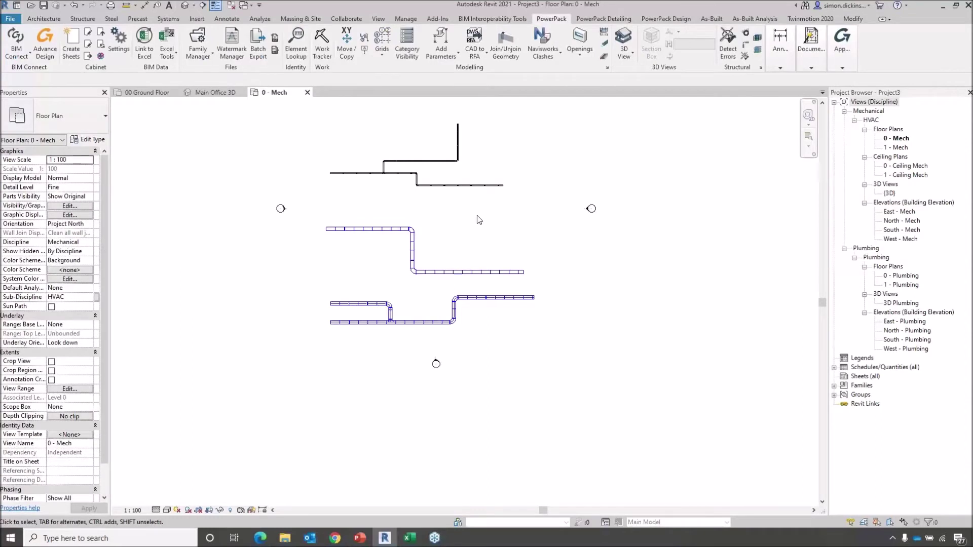
{"action": "middle_click_drag", "start_coordinate": [405, 152], "coordinate": [450, 165]}
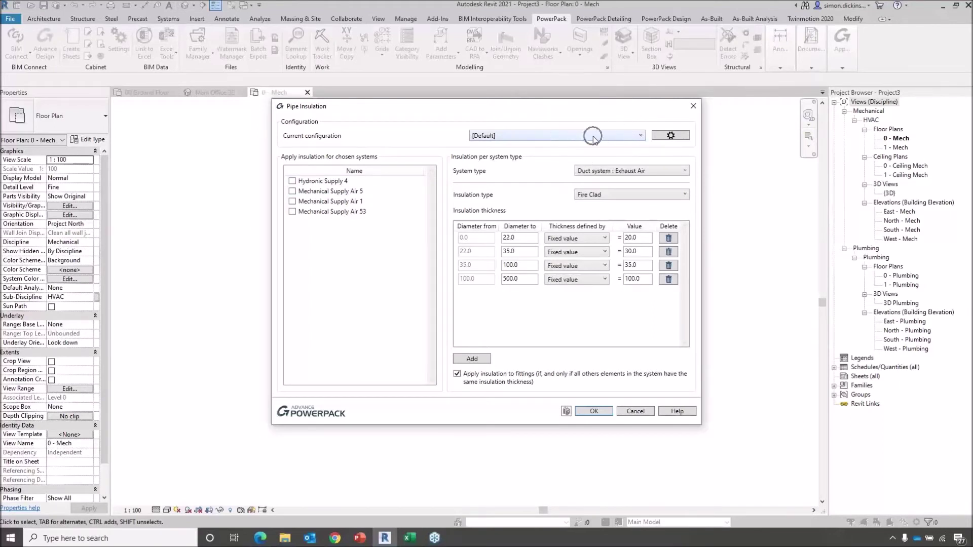
- Create a pipe insulation configuration named Graitec and make it the current configuration
{"action": "left_click", "coordinate": [669, 137]}
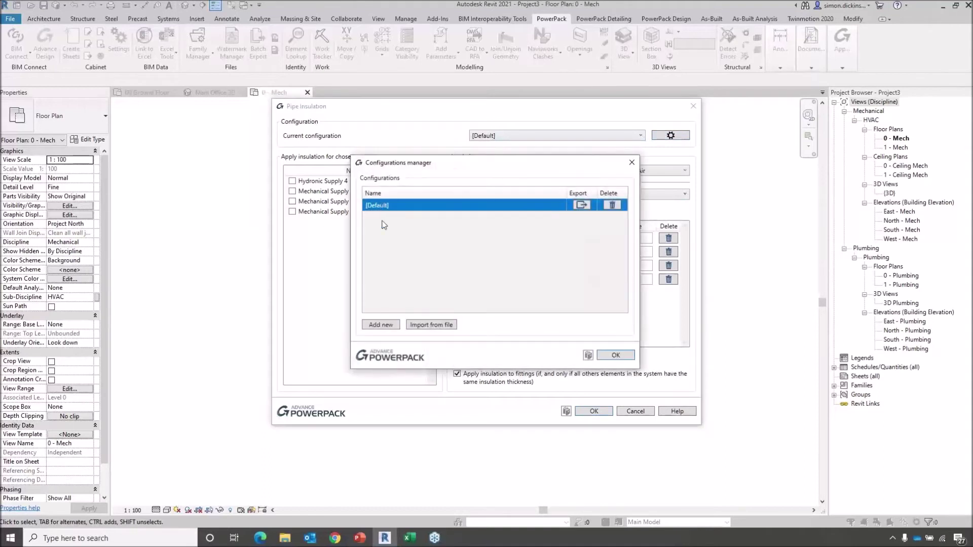
{"action": "left_click", "coordinate": [380, 325]}
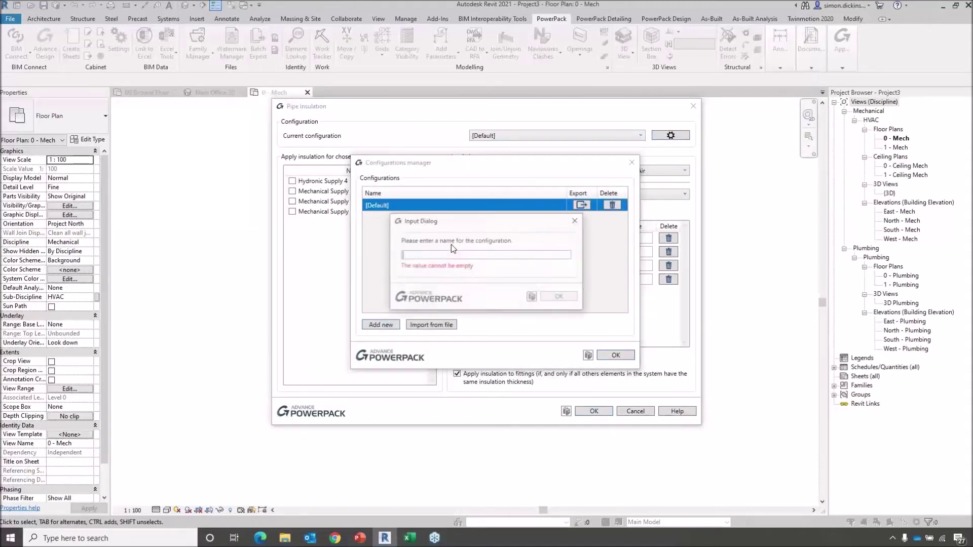
{"action": "type", "text": "Graitec"}
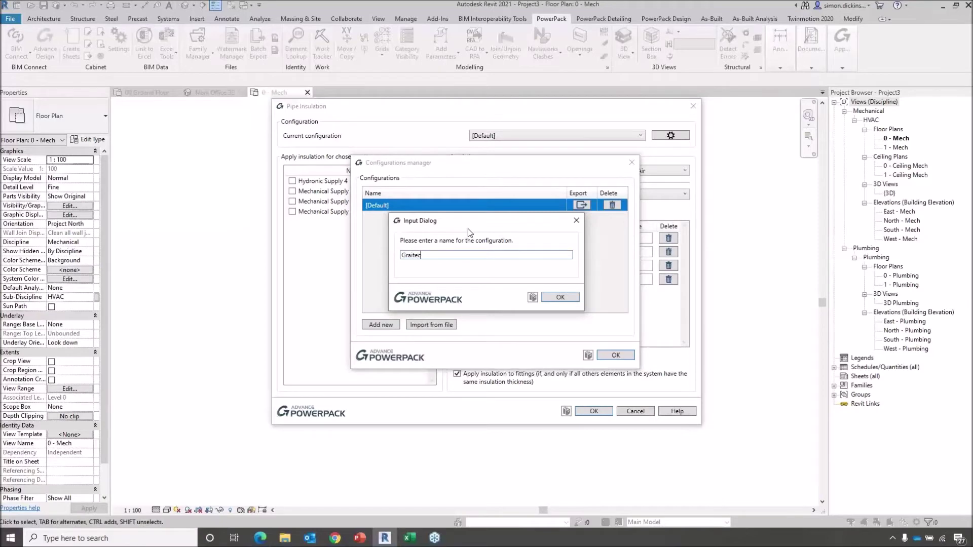
{"action": "left_click", "coordinate": [566, 299]}
{"action": "left_click", "coordinate": [490, 217]}
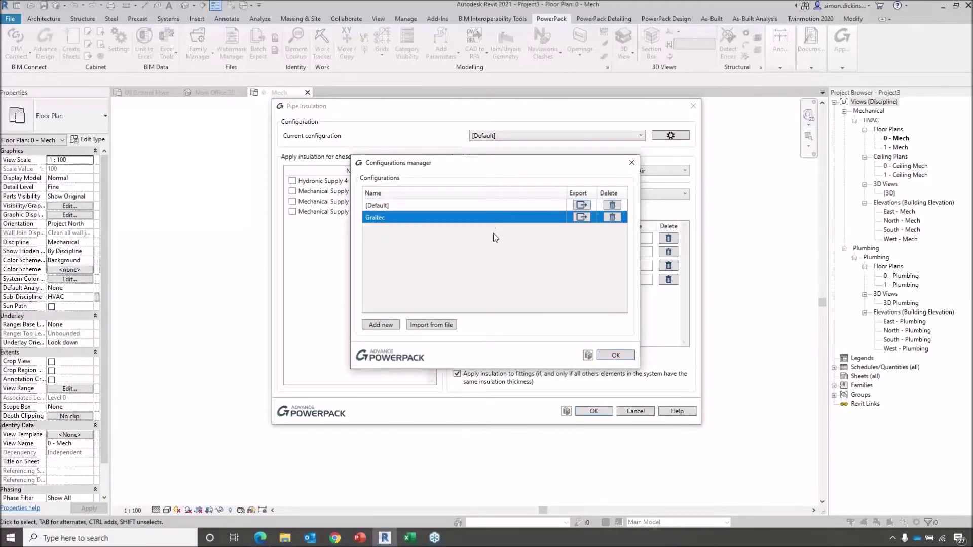
{"action": "left_click", "coordinate": [603, 356]}
{"action": "left_click", "coordinate": [537, 136]}
{"action": "left_click", "coordinate": [522, 157]}
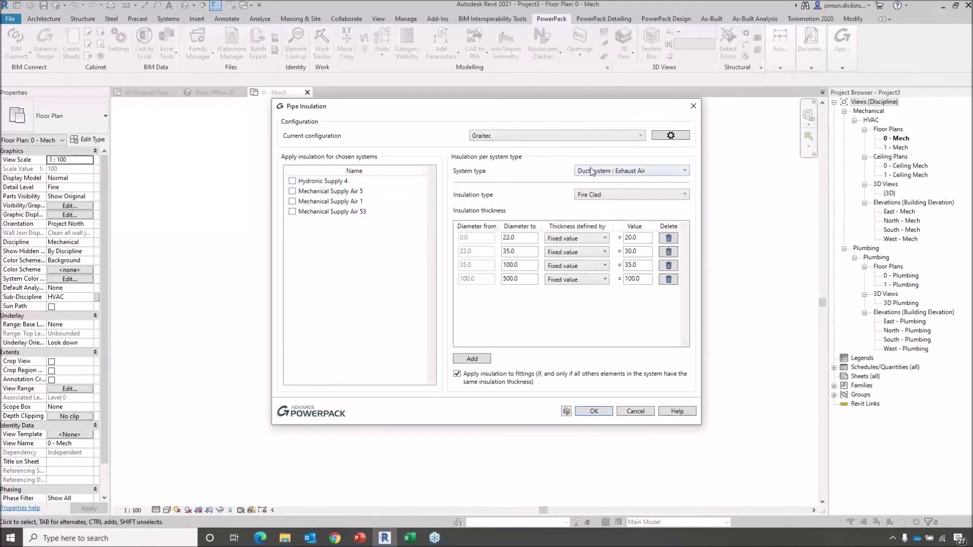
- Choose the Duct system : Supply Air system type, try Rigid Fiber Board insulation, and return it to Fire Clad
{"action": "left_click", "coordinate": [622, 174]}
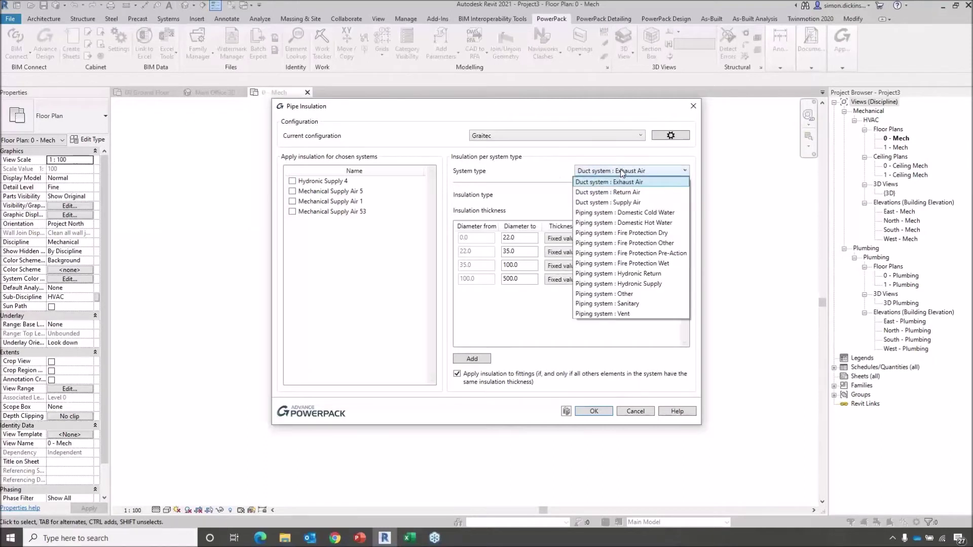
{"action": "left_click", "coordinate": [601, 203]}
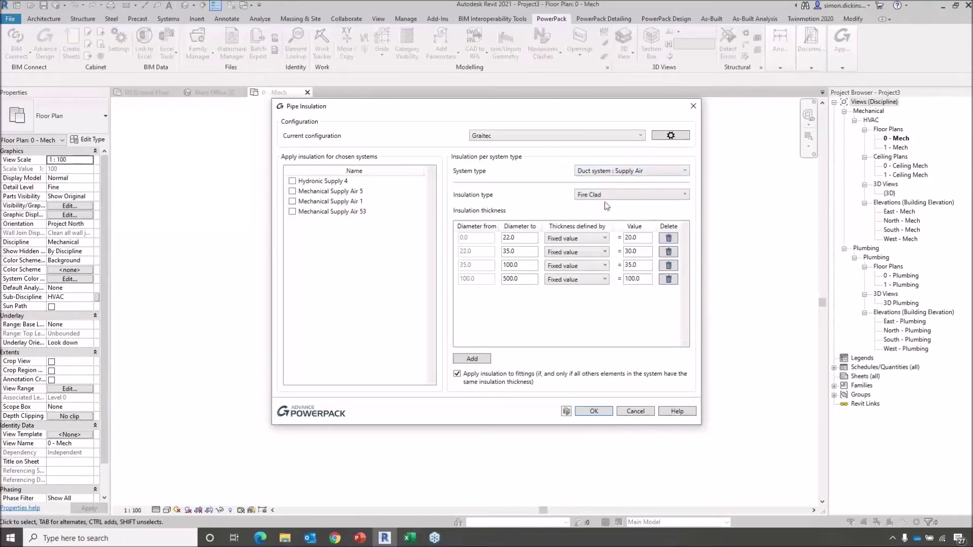
{"action": "left_click", "coordinate": [612, 195]}
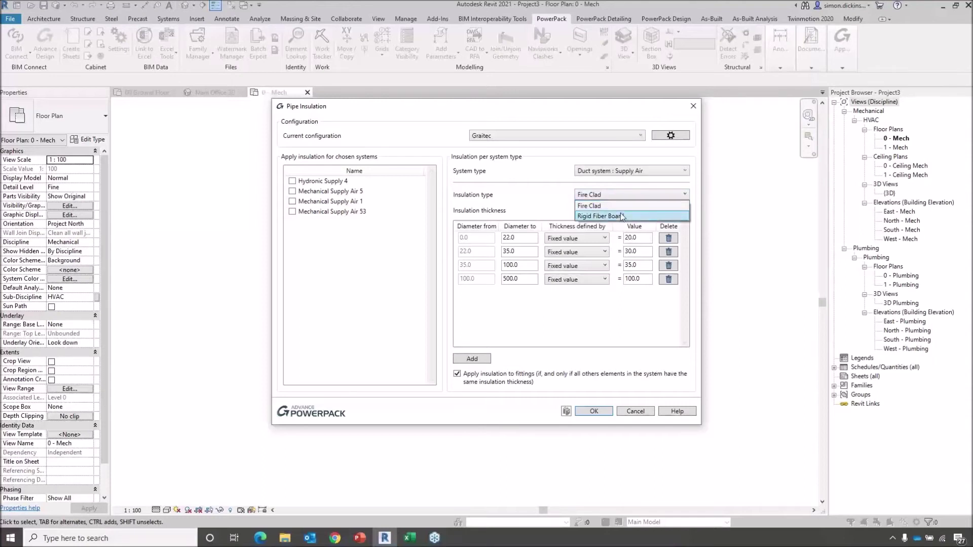
{"action": "left_click", "coordinate": [621, 216]}
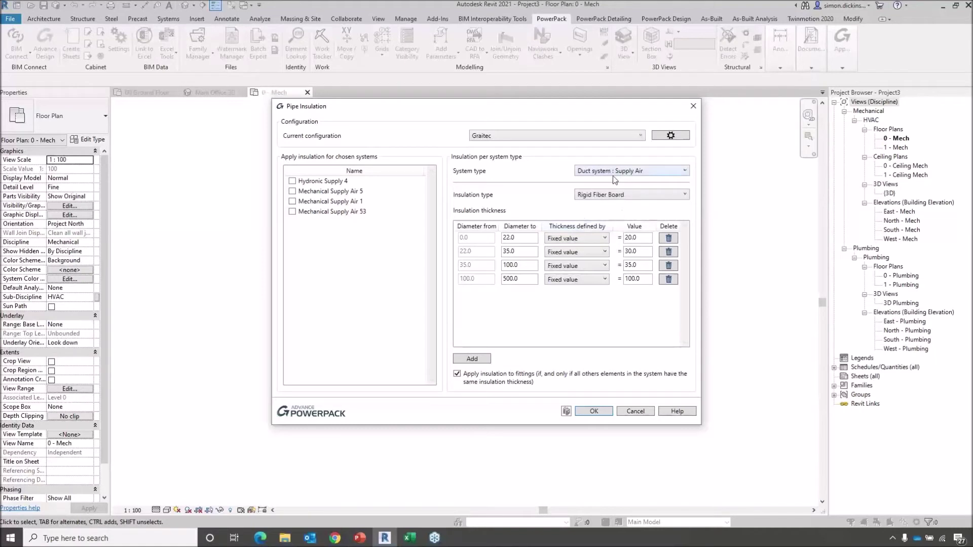
{"action": "left_click", "coordinate": [605, 194]}
{"action": "left_click", "coordinate": [604, 197]}
{"action": "left_click", "coordinate": [596, 198]}
{"action": "left_click", "coordinate": [594, 205]}
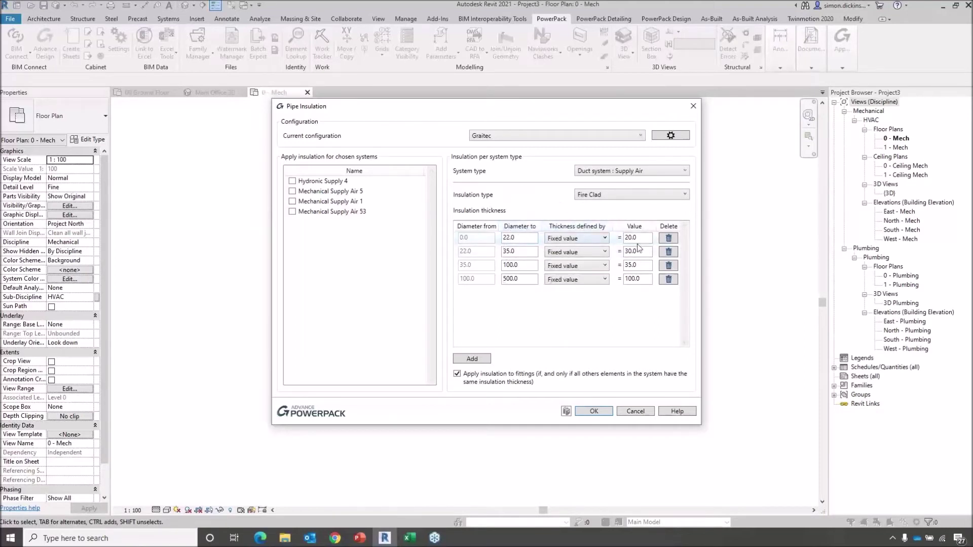
- Review the thickness definition options for the first diameter range, keeping Fixed value, and check its thickness value
{"action": "left_click", "coordinate": [604, 239]}
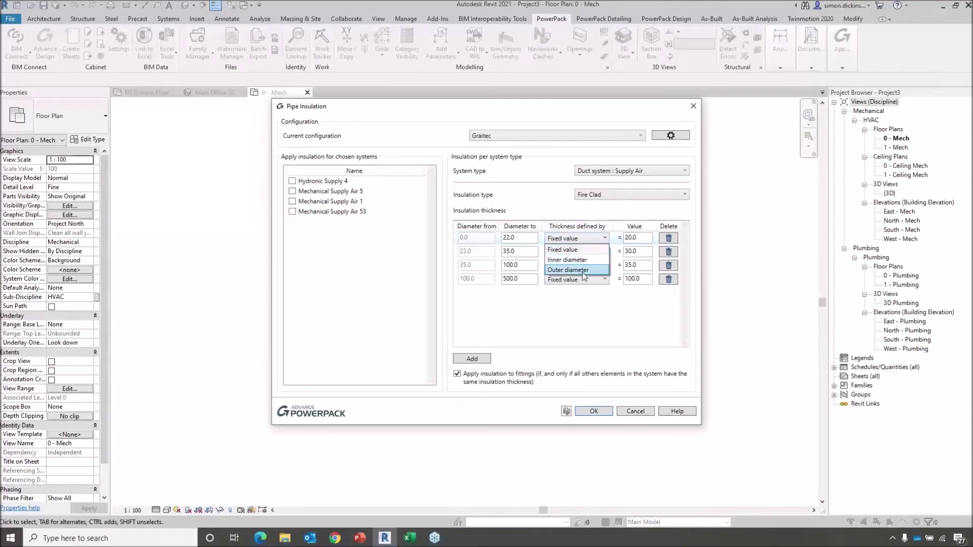
{"action": "left_click", "coordinate": [589, 247]}
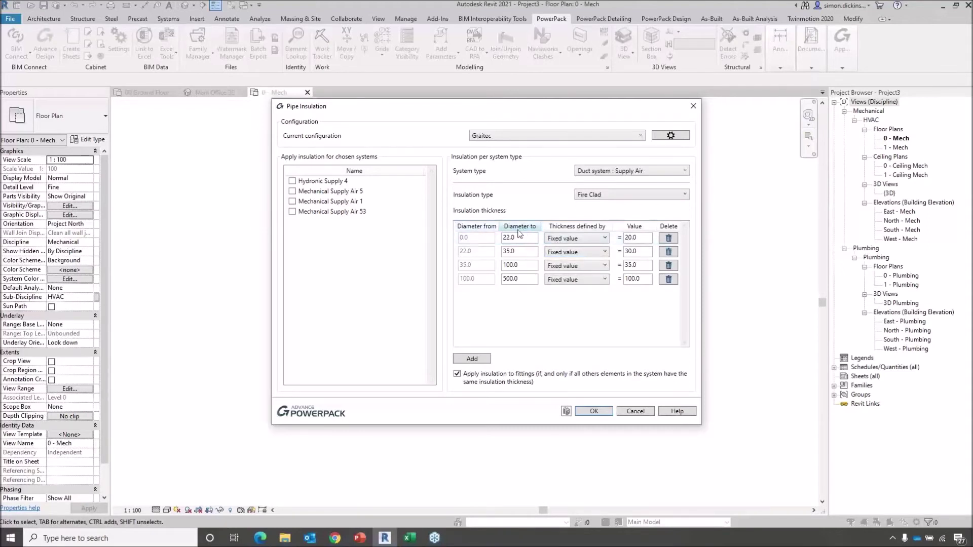
{"action": "left_click", "coordinate": [637, 237]}
- Choose the Piping system : Hydronic Supply system type, review its insulation types, keep Phenolic Foam, and accept the insulation settings
{"action": "left_click", "coordinate": [623, 172]}
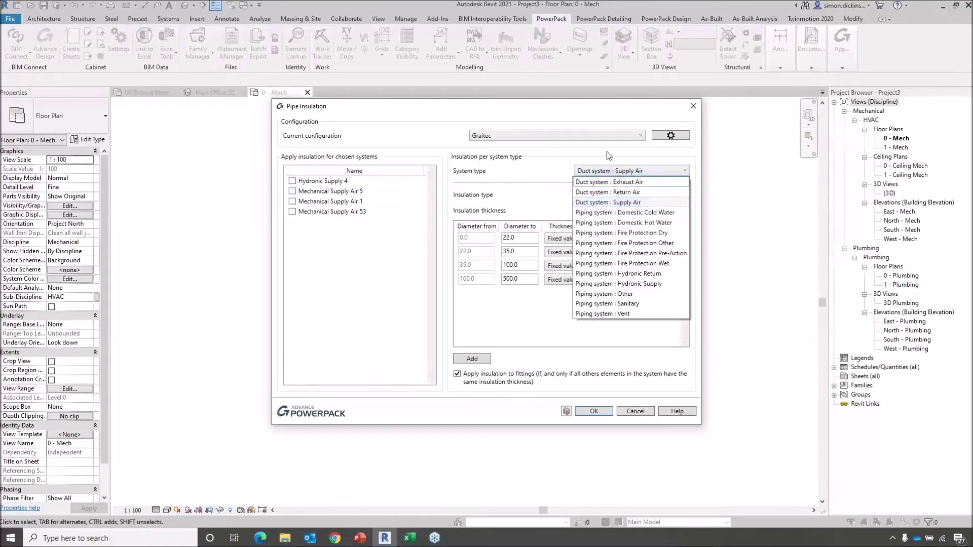
{"action": "left_click", "coordinate": [619, 285]}
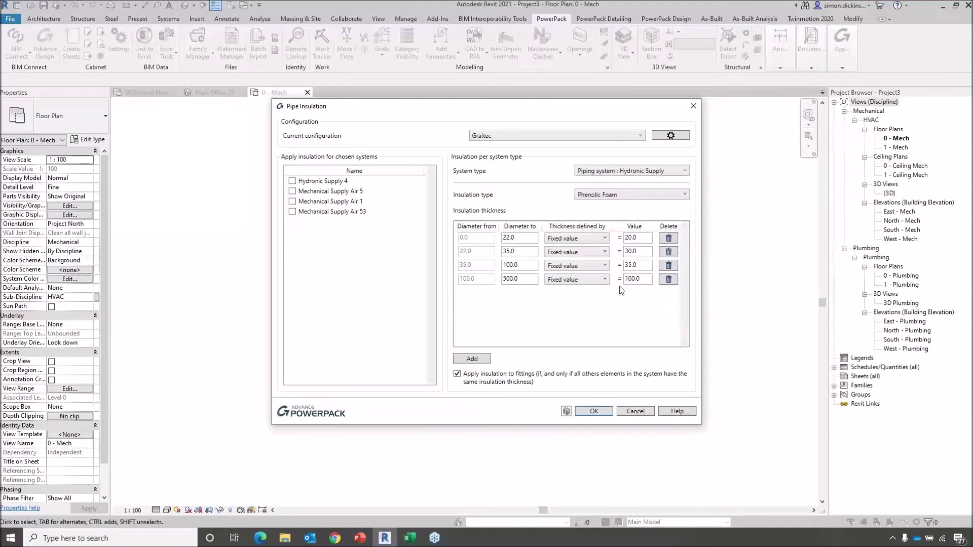
{"action": "left_click", "coordinate": [621, 199]}
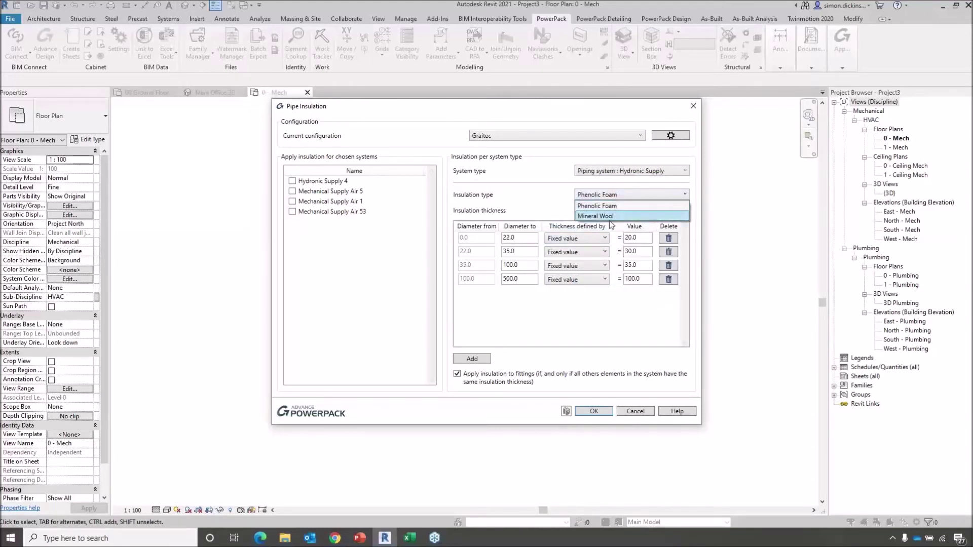
{"action": "left_click", "coordinate": [622, 195]}
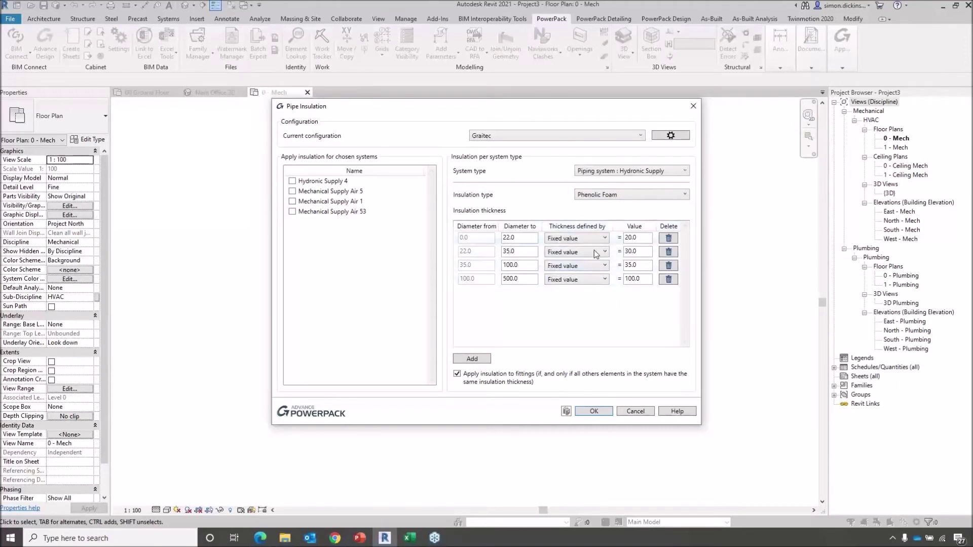
{"action": "left_click", "coordinate": [594, 411]}
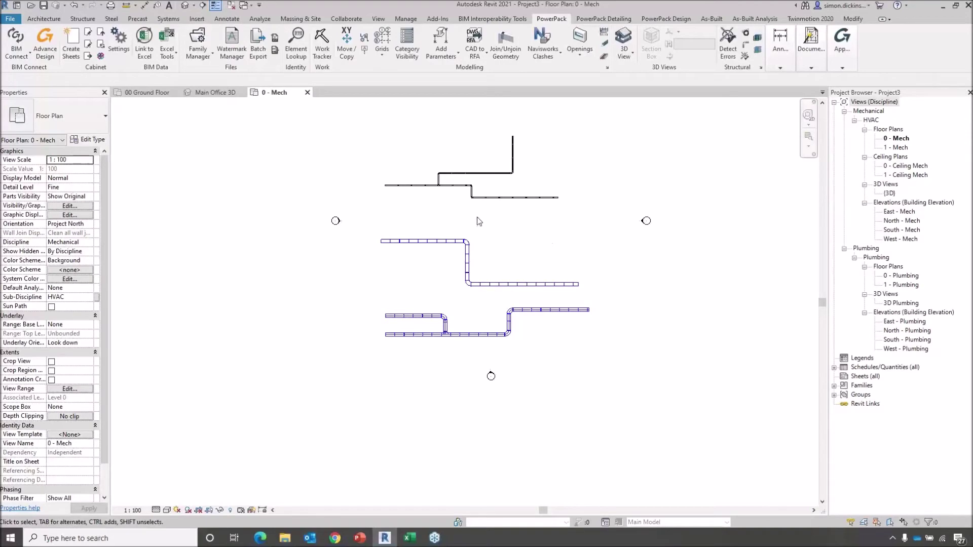
- Select all drawn pipes and ducts in the plan and open the PowerPack pipe insulation settings
{"action": "scroll", "coordinate": [458, 196], "scroll_direction": "up", "scroll_amount": 5}
{"action": "scroll", "coordinate": [543, 241], "scroll_direction": "down", "scroll_amount": 6}
{"action": "left_click_drag", "start_coordinate": [424, 129], "coordinate": [676, 378]}
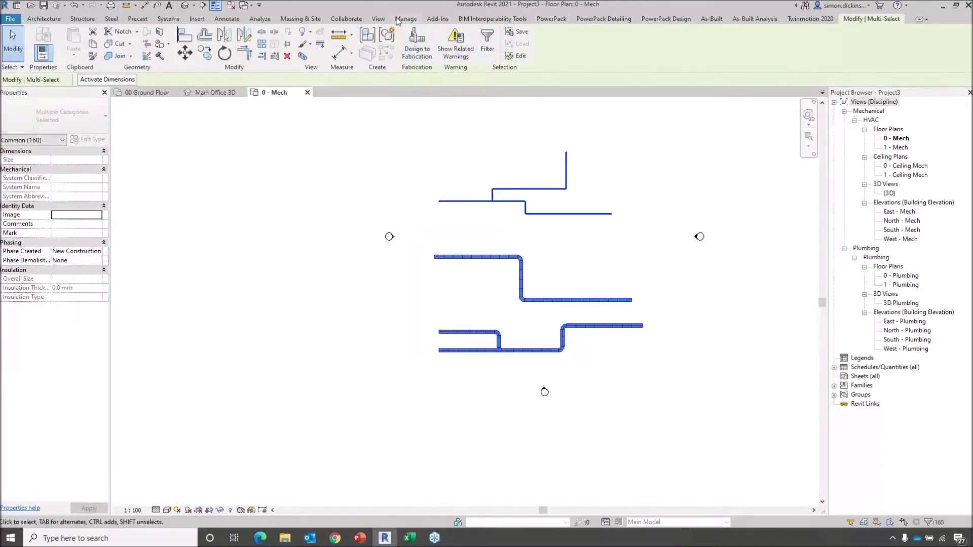
{"action": "left_click", "coordinate": [551, 21]}
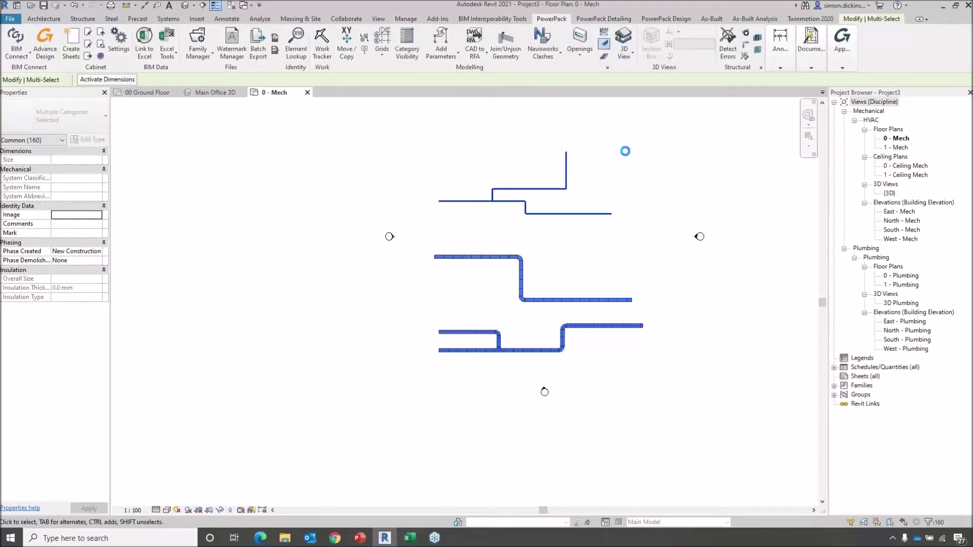
{"action": "left_click", "coordinate": [291, 191]}
{"action": "left_click", "coordinate": [292, 201]}
{"action": "left_click", "coordinate": [292, 211]}
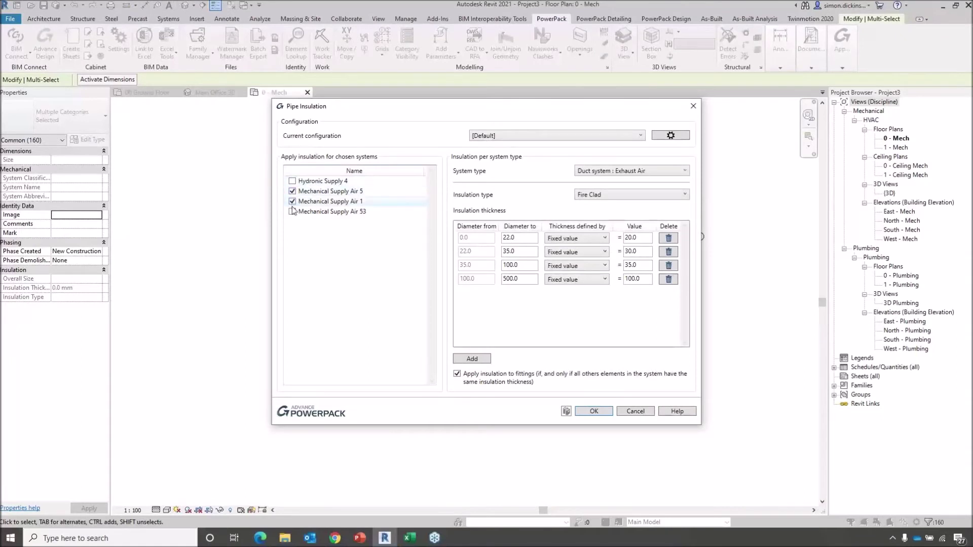
{"action": "left_click", "coordinate": [636, 410]}
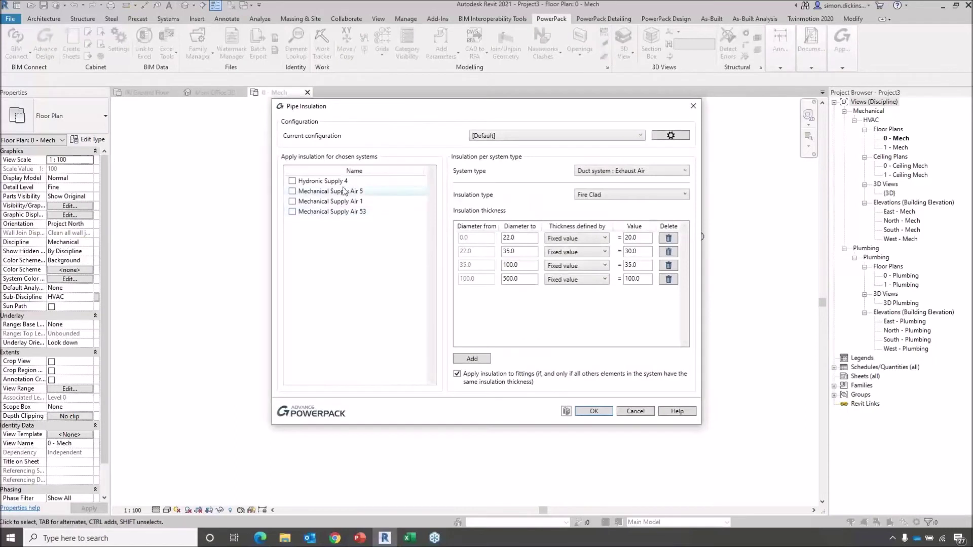
- Apply the default insulation configuration to Hydronic Supply 4 and Mechanical Supply Air 5, 1 and 53, and check the insulated pipes
{"action": "left_click", "coordinate": [292, 181]}
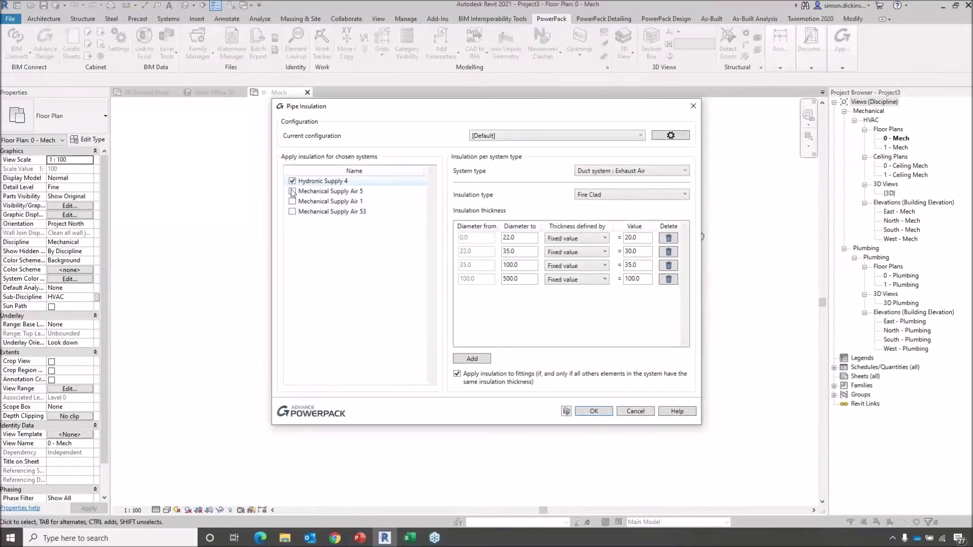
{"action": "left_click", "coordinate": [292, 192]}
{"action": "left_click", "coordinate": [292, 201]}
{"action": "left_click", "coordinate": [292, 211]}
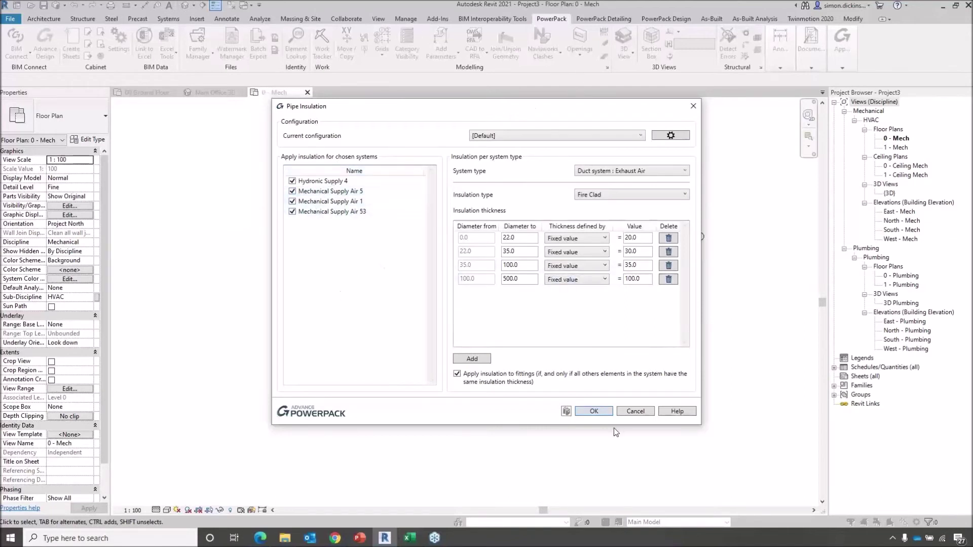
{"action": "left_click", "coordinate": [601, 412]}
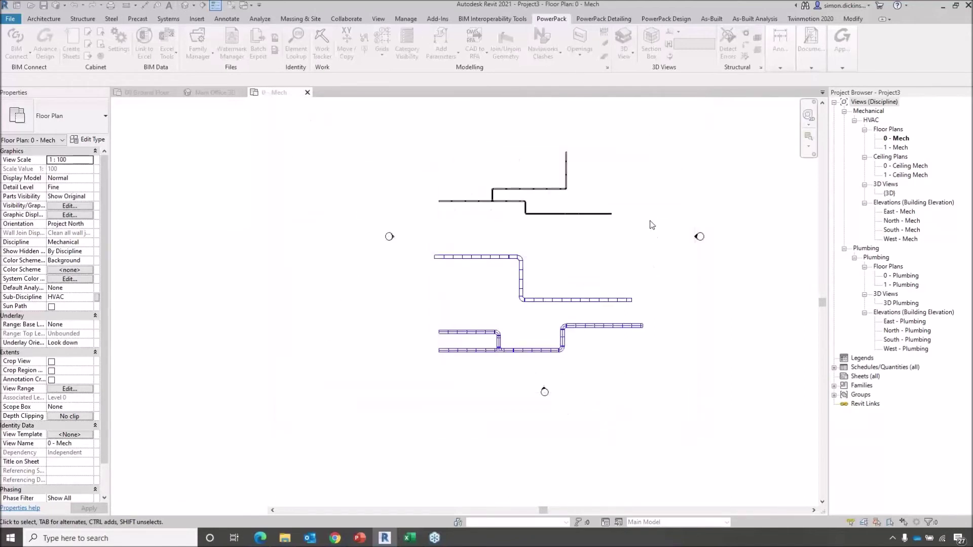
{"action": "scroll", "coordinate": [520, 216], "scroll_direction": "up", "scroll_amount": 5}
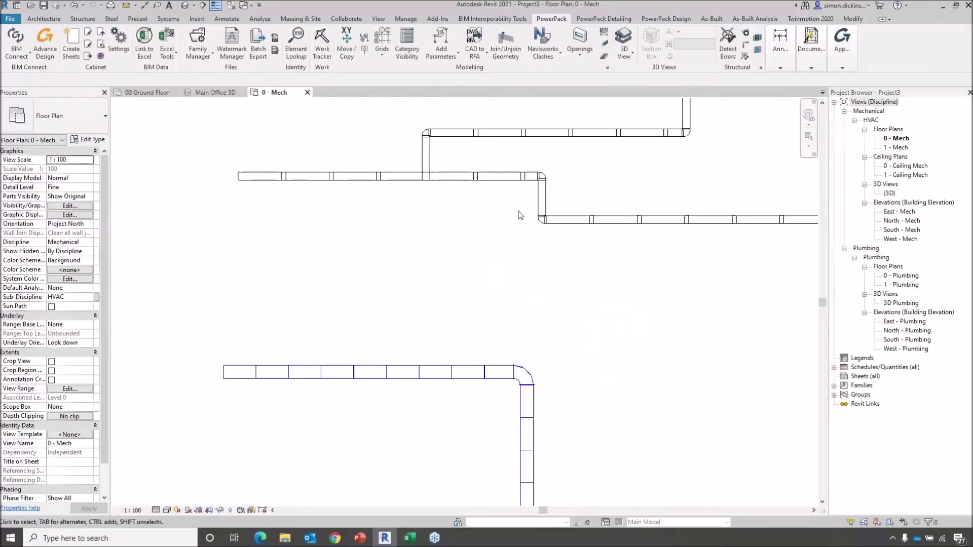
{"action": "middle_click_drag", "start_coordinate": [419, 267], "coordinate": [575, 281]}
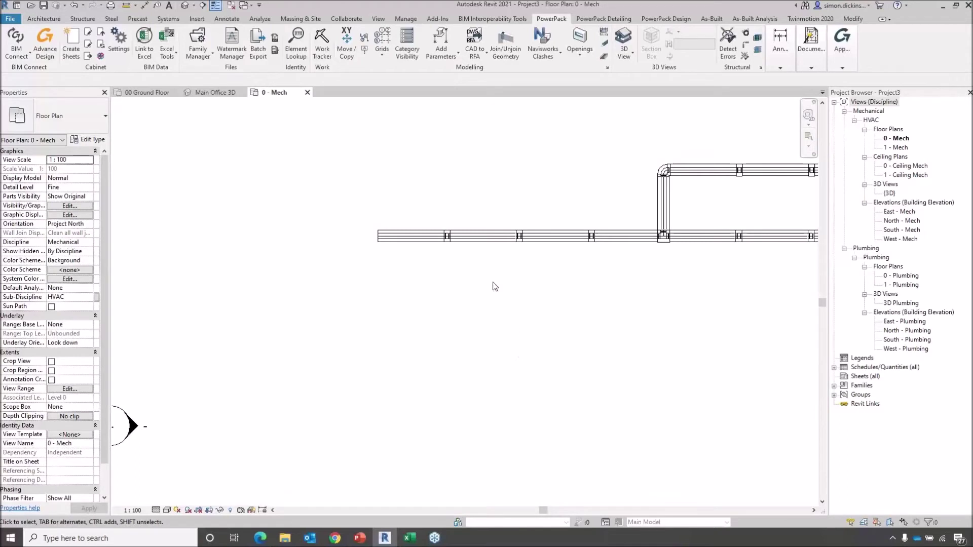
- Open the insulation of the second pipe segment in the lower run and check its type and thickness
{"action": "left_click", "coordinate": [479, 246]}
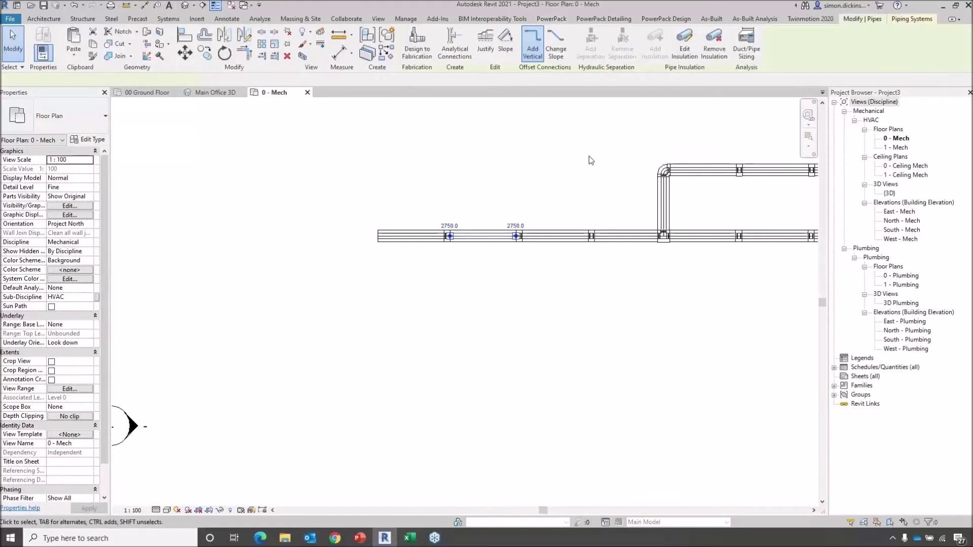
{"action": "left_click", "coordinate": [690, 51]}
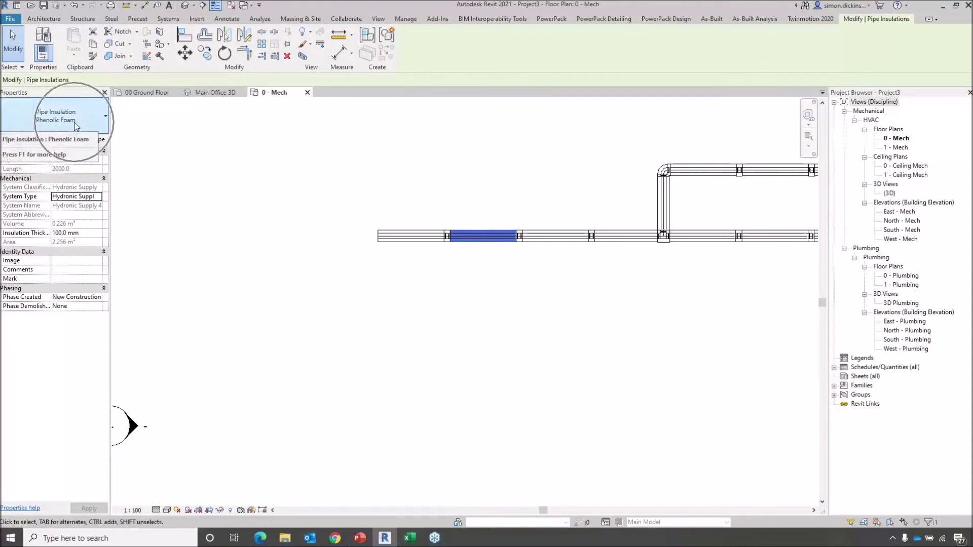
{"action": "left_click", "coordinate": [513, 359]}
{"action": "scroll", "coordinate": [551, 375], "scroll_direction": "down", "scroll_amount": 1}
{"action": "scroll", "coordinate": [552, 376], "scroll_direction": "down", "scroll_amount": 3}
{"action": "middle_click_drag", "start_coordinate": [558, 335], "coordinate": [501, 146]}
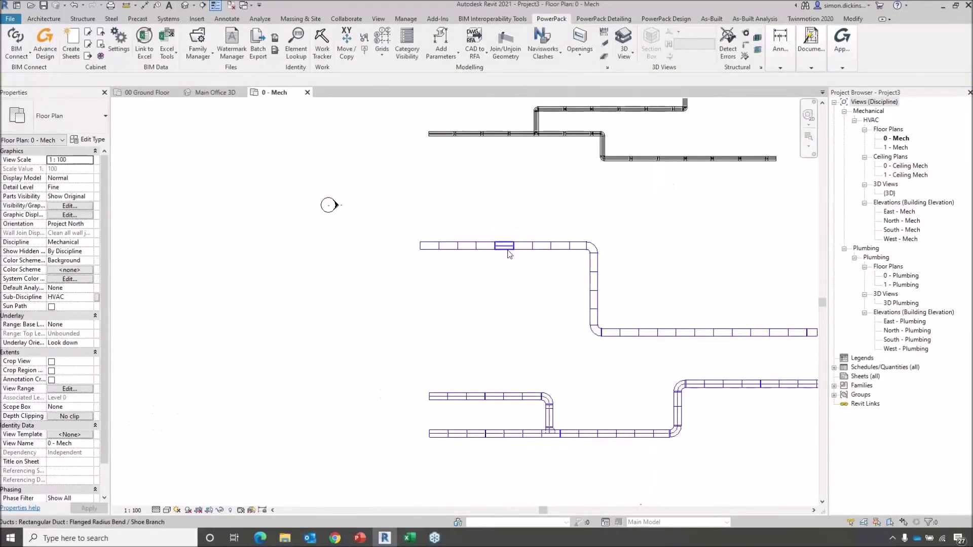
- Select a rectangular duct segment in the upper duct run and check its properties and its insulation and lining options
{"action": "left_click", "coordinate": [504, 246]}
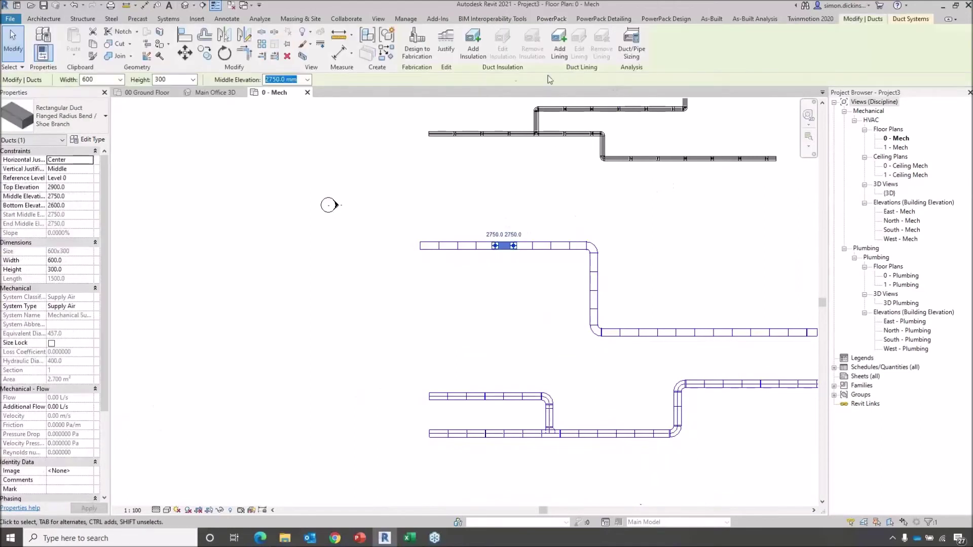
{"action": "middle_click_drag", "start_coordinate": [392, 136], "coordinate": [439, 145]}
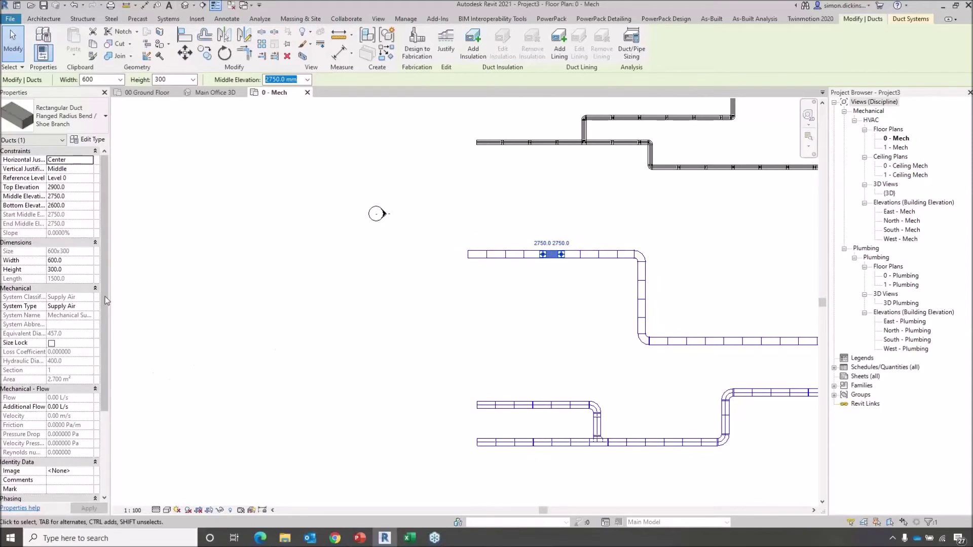
{"action": "mouse_move", "coordinate": [105, 297]}
{"action": "left_mouse_down"}
{"action": "mouse_move", "coordinate": [111, 365]}
{"action": "mouse_move", "coordinate": [108, 284]}
{"action": "left_mouse_up"}
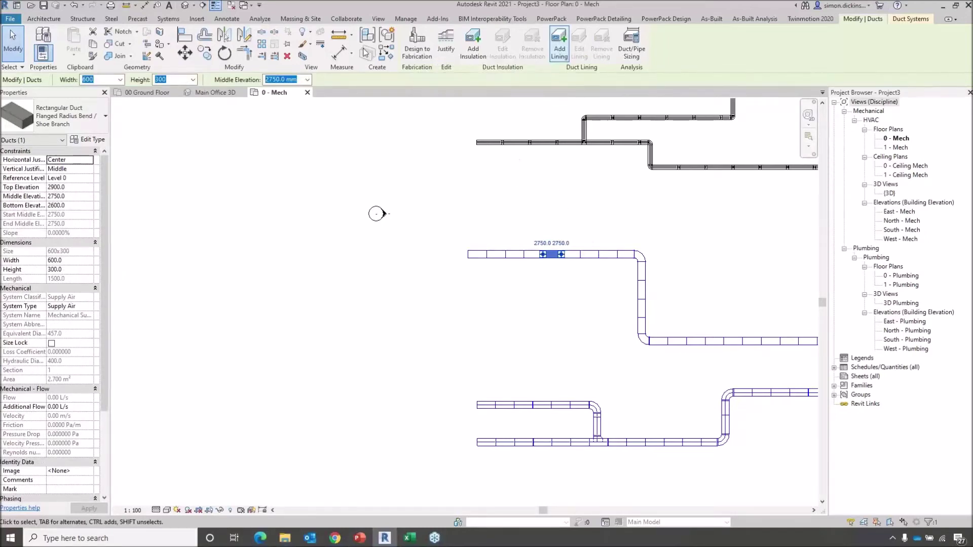
{"action": "middle_click_drag", "start_coordinate": [760, 302], "coordinate": [661, 322]}
{"action": "left_click", "coordinate": [607, 261]}
{"action": "scroll", "coordinate": [550, 314], "scroll_direction": "down", "scroll_amount": 3}
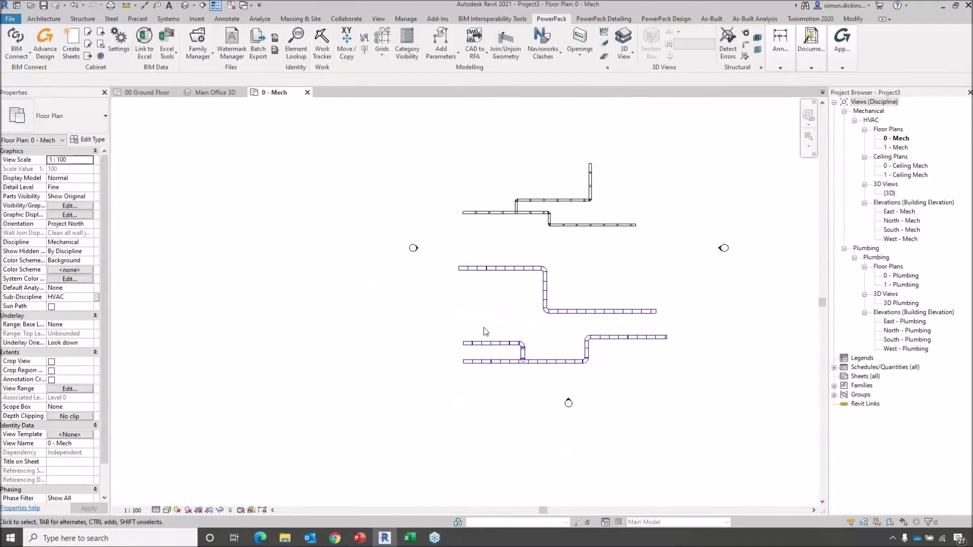
{"action": "middle_click_drag", "start_coordinate": [612, 265], "coordinate": [600, 252]}
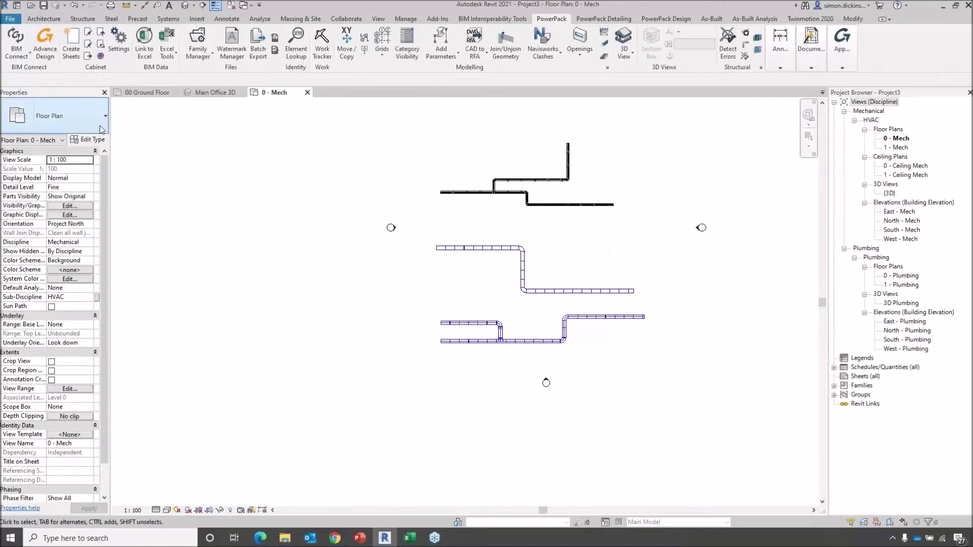
- Create a new project from the Electrical Template
{"action": "left_click", "coordinate": [13, 21]}
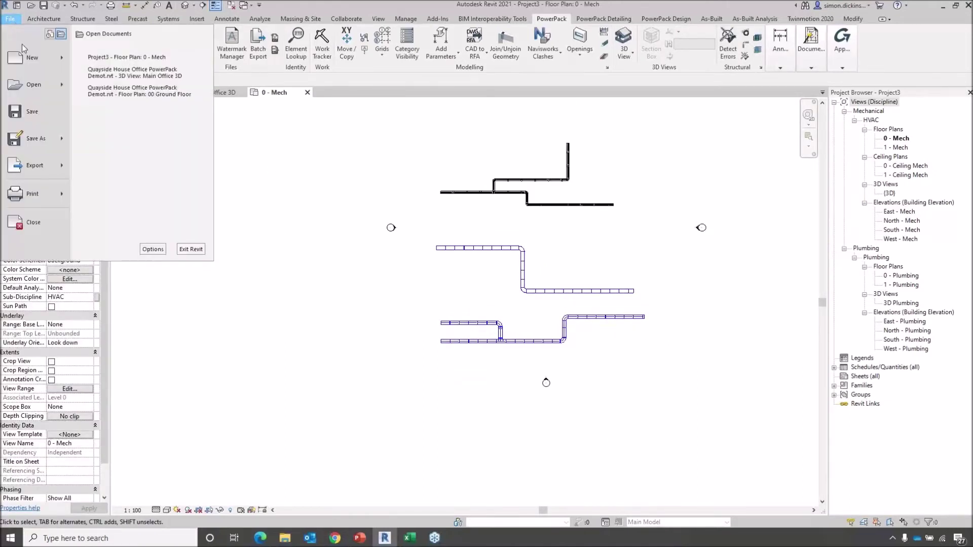
{"action": "mouse_move", "coordinate": [63, 61]}
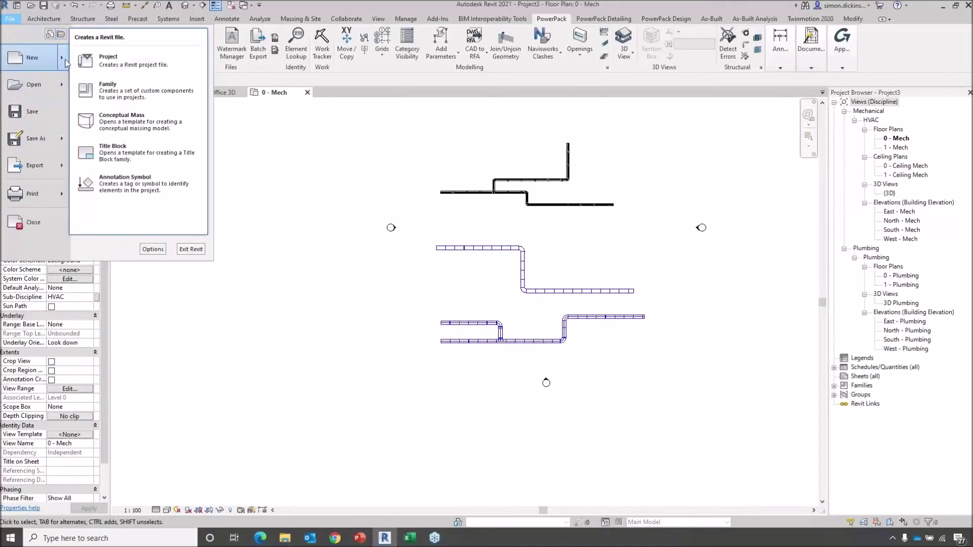
{"action": "left_click", "coordinate": [122, 68]}
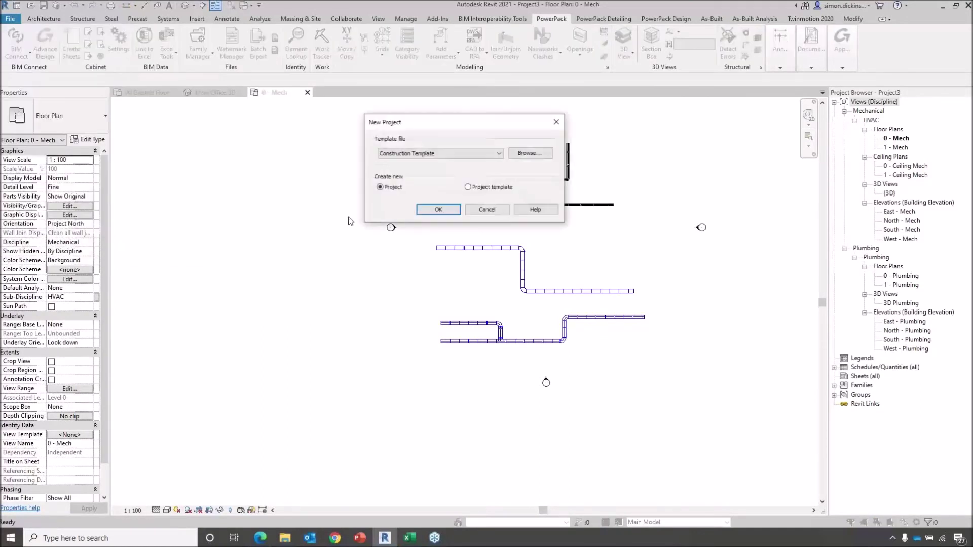
{"action": "left_click", "coordinate": [452, 154]}
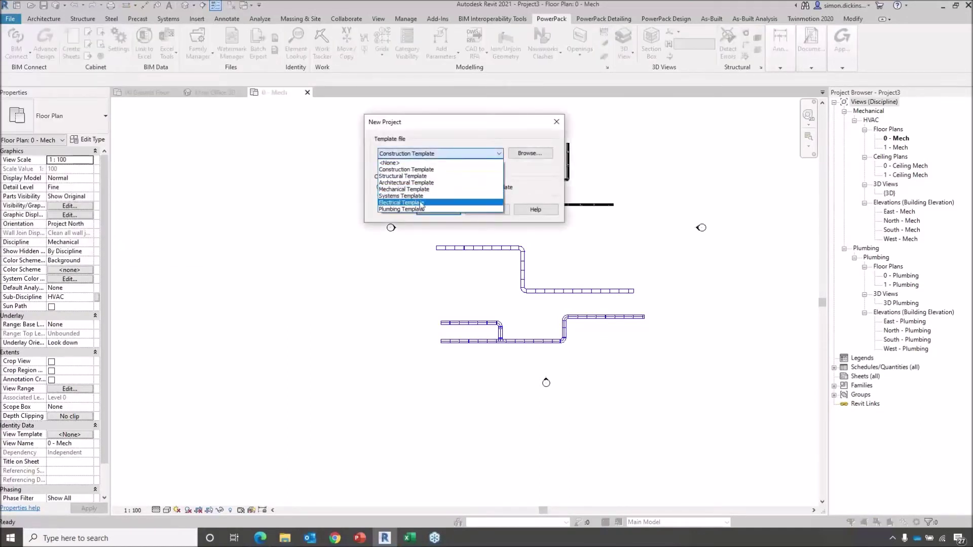
{"action": "left_click", "coordinate": [436, 213]}
{"action": "left_click", "coordinate": [438, 210]}
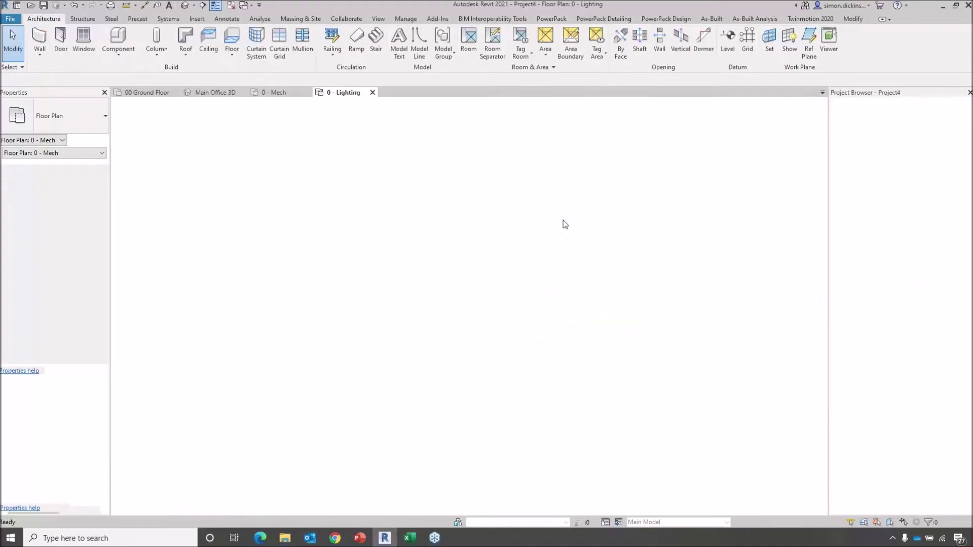
{"action": "mouse_move", "coordinate": [536, 294]}
{"action": "middle_mouse_down"}
{"action": "mouse_move", "coordinate": [525, 274]}
{"action": "mouse_move", "coordinate": [534, 298]}
{"action": "middle_mouse_up"}
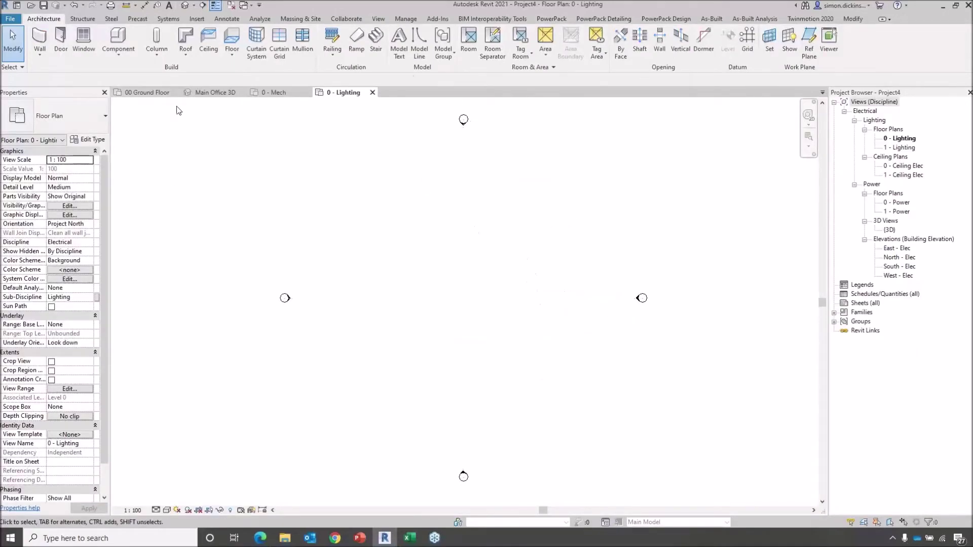
- Draw a stepped channel cable tray run in the upper part of the 0 - Lighting plan, 300 mm wide at 2750 mm middle elevation
{"action": "left_click", "coordinate": [160, 21]}
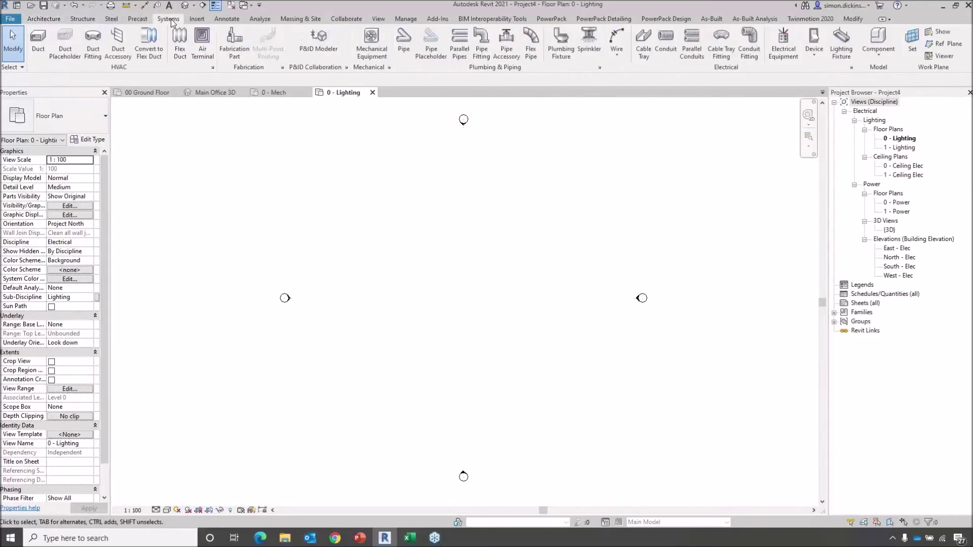
{"action": "left_click", "coordinate": [645, 48]}
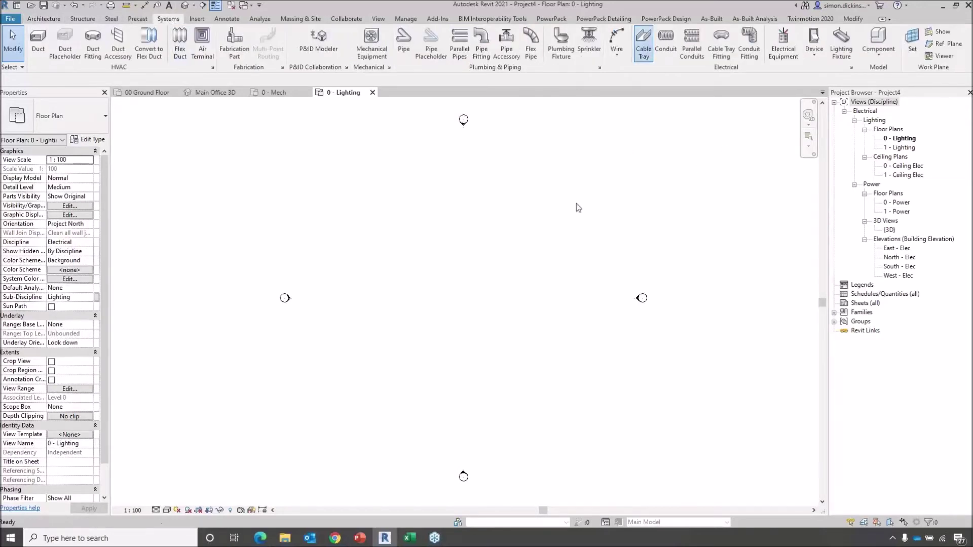
{"action": "left_click", "coordinate": [349, 179]}
{"action": "left_click", "coordinate": [427, 179]}
{"action": "left_click", "coordinate": [427, 200]}
{"action": "left_click", "coordinate": [484, 200]}
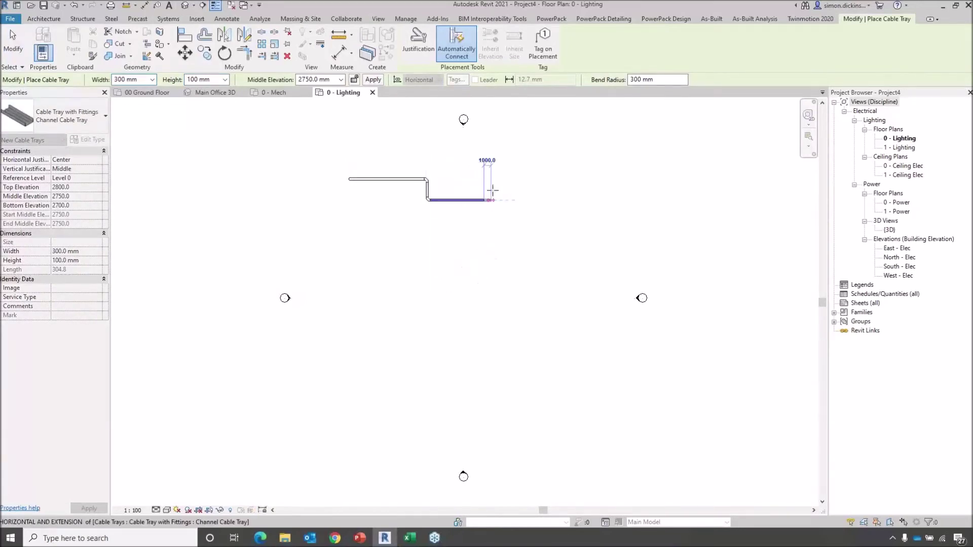
- Continue the cable tray at 1500 mm middle elevation about 7000 mm right, a short way down, about 6000 mm right and about 18000 mm down
{"action": "left_click", "coordinate": [343, 83]}
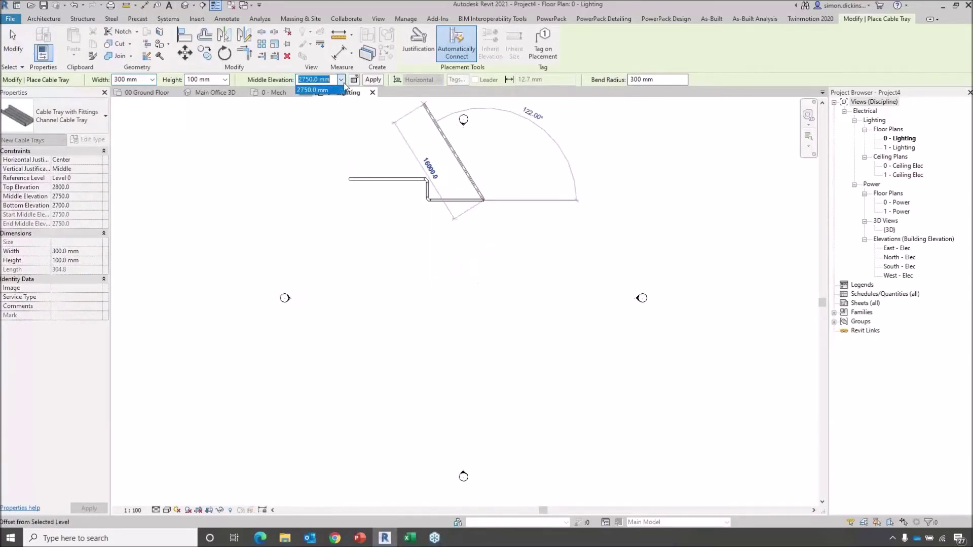
{"action": "left_click", "coordinate": [334, 81]}
{"action": "left_click_drag", "start_coordinate": [333, 79], "coordinate": [288, 79]}
{"action": "type", "text": "15"}
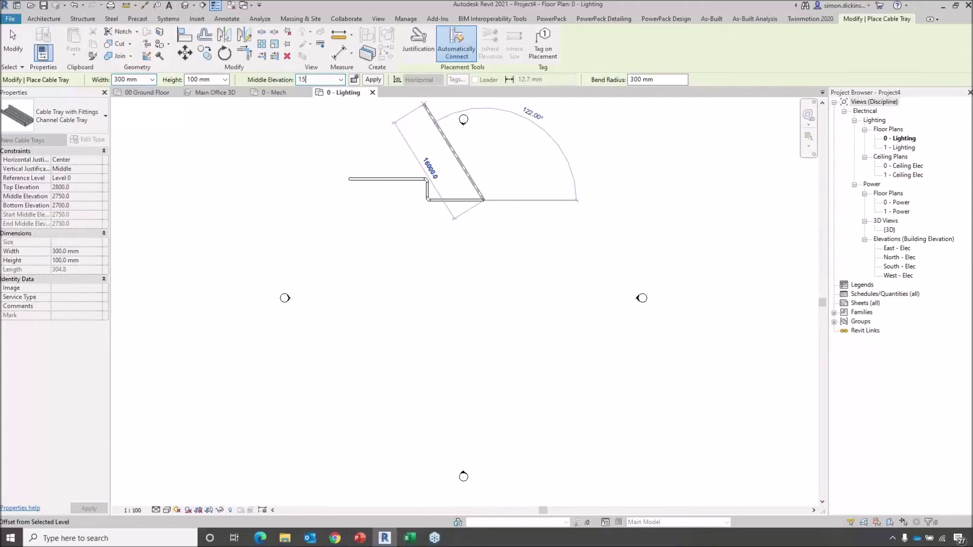
{"action": "type", "text": "00"}
{"action": "key", "text": "Return"}
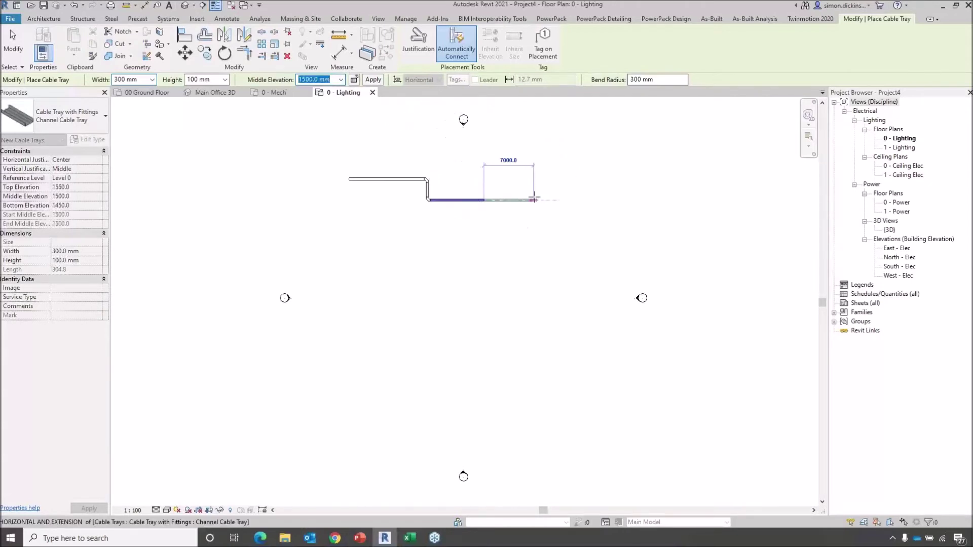
{"action": "left_click", "coordinate": [534, 201]}
{"action": "left_click", "coordinate": [534, 237]}
{"action": "left_click", "coordinate": [578, 235]}
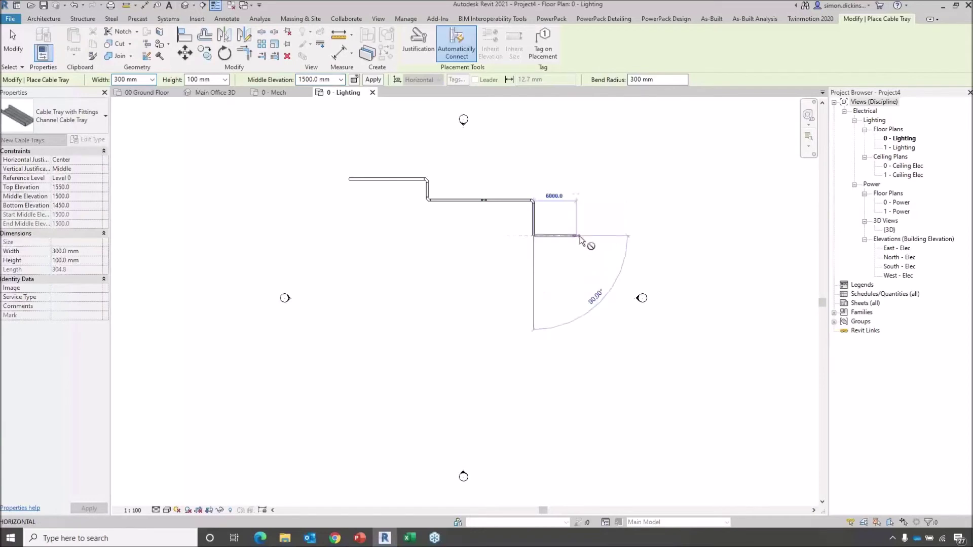
{"action": "left_click", "coordinate": [577, 362]}
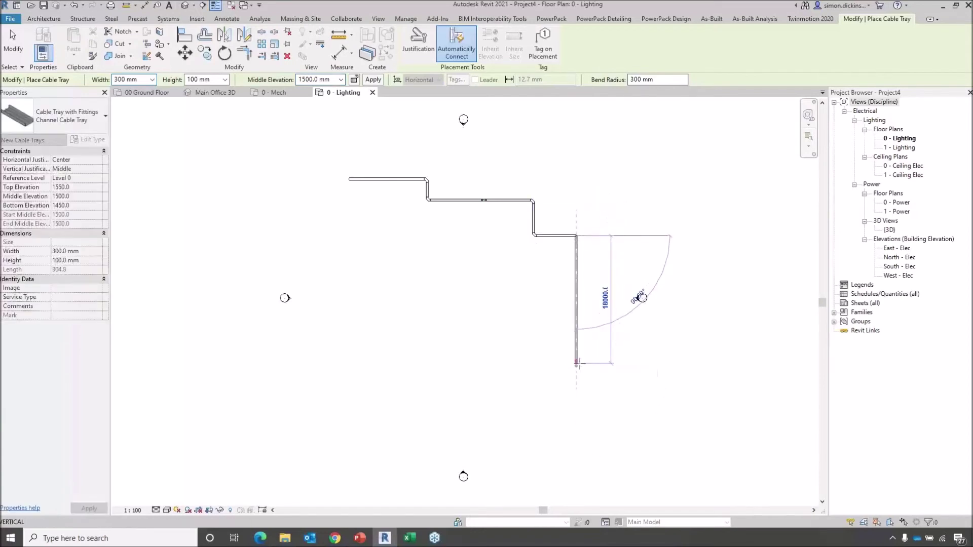
{"action": "key", "text": "Escape"}
- Draw a horizontal cable tray branch leftward from the middle of the long vertical run
{"action": "left_click", "coordinate": [576, 297]}
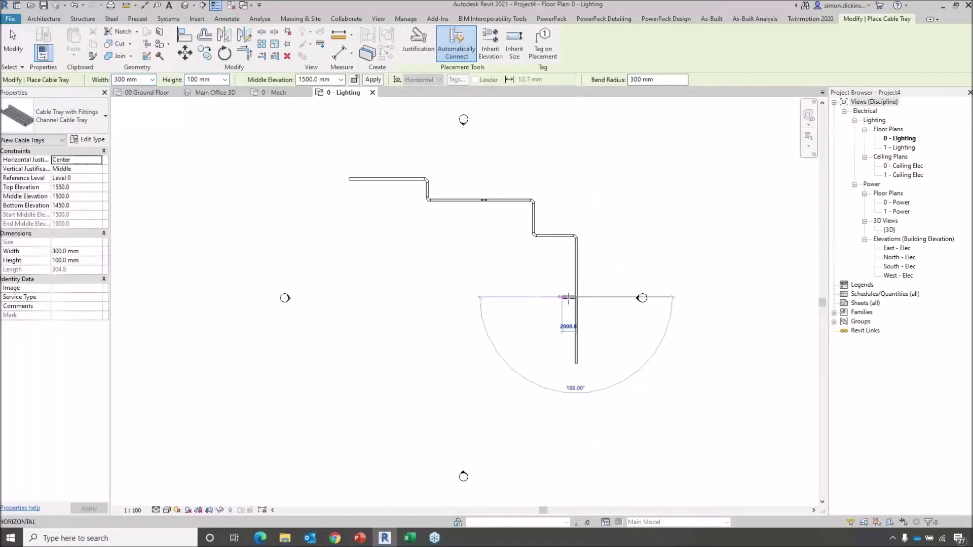
{"action": "left_click", "coordinate": [526, 297]}
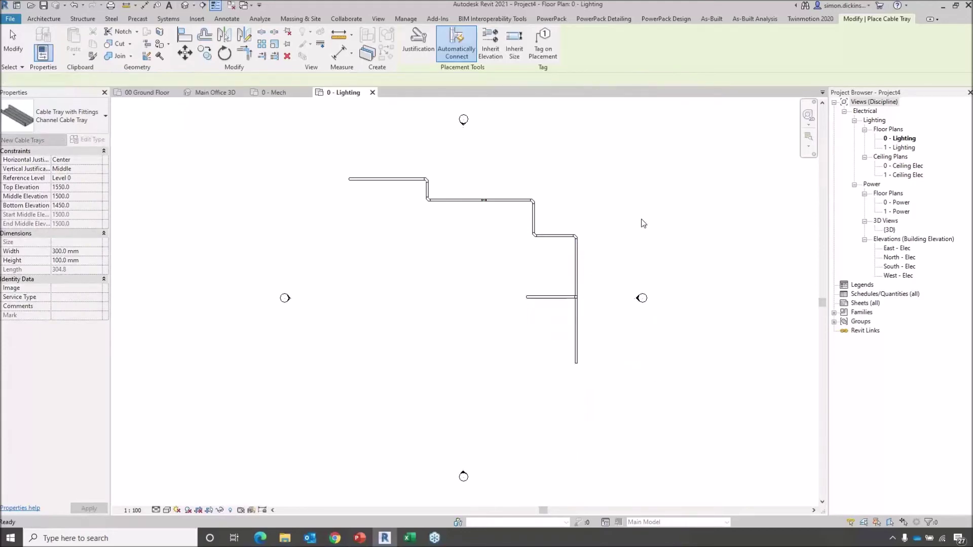
{"action": "key", "text": "Escape"}
{"action": "key", "text": "Escape"}
{"action": "scroll", "coordinate": [584, 378], "scroll_direction": "up", "scroll_amount": 2}
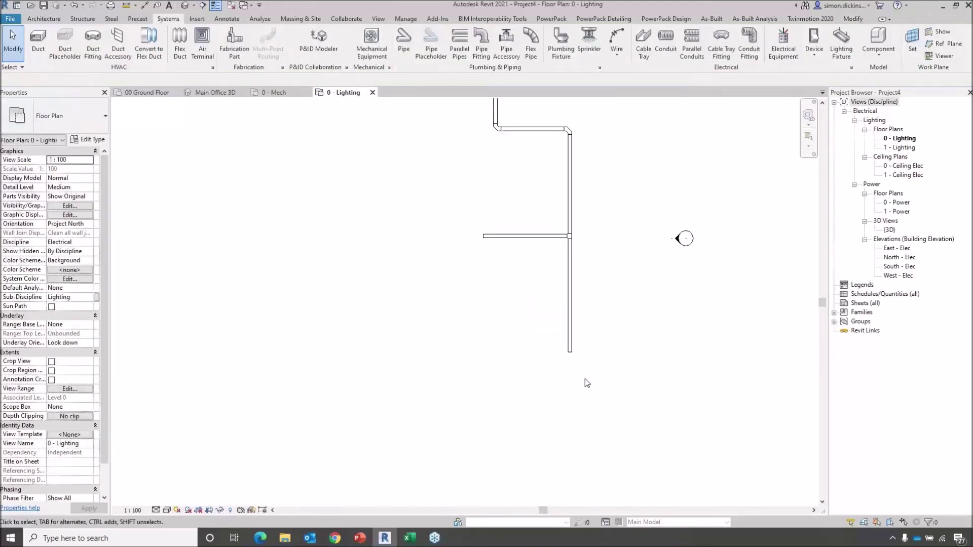
- Add a similar cable tray piece about 900 mm long, leftward from the lower end of the vertical run
{"action": "right_click", "coordinate": [572, 354]}
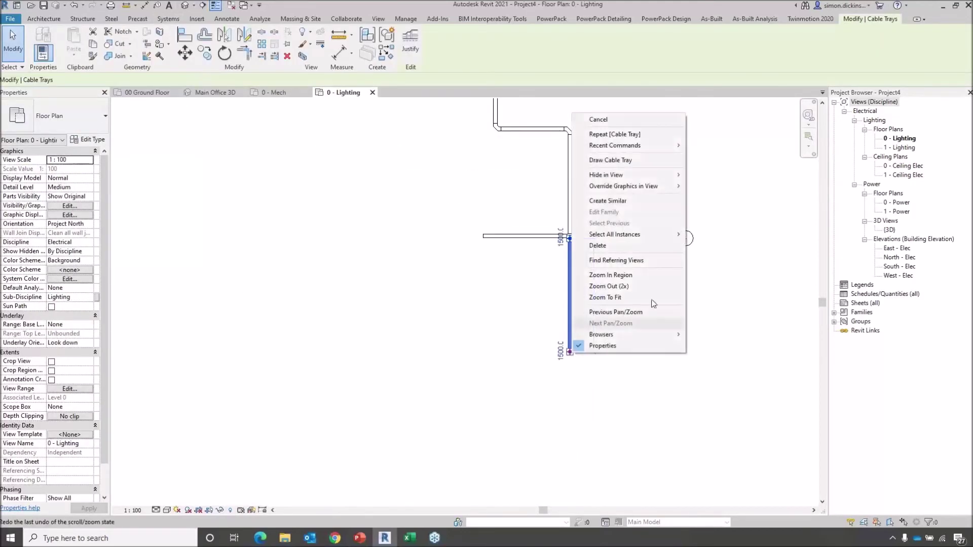
{"action": "left_click", "coordinate": [633, 200]}
{"action": "left_click", "coordinate": [569, 353]}
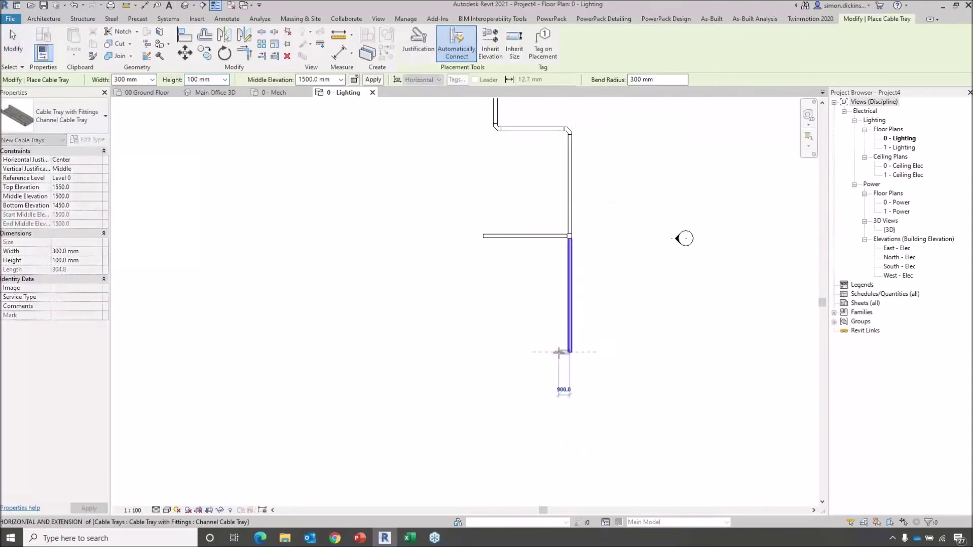
{"action": "left_click", "coordinate": [560, 352]}
{"action": "key", "text": "Escape"}
- Extend the starting end of the cable tray about 900 mm to the left at a middle elevation of 500 mm
{"action": "middle_click_drag", "start_coordinate": [459, 322], "coordinate": [608, 350]}
{"action": "scroll", "coordinate": [607, 350], "scroll_direction": "down", "scroll_amount": 3}
{"action": "middle_click_drag", "start_coordinate": [472, 273], "coordinate": [497, 300]}
{"action": "scroll", "coordinate": [477, 222], "scroll_direction": "up", "scroll_amount": 5}
{"action": "left_click", "coordinate": [524, 249]}
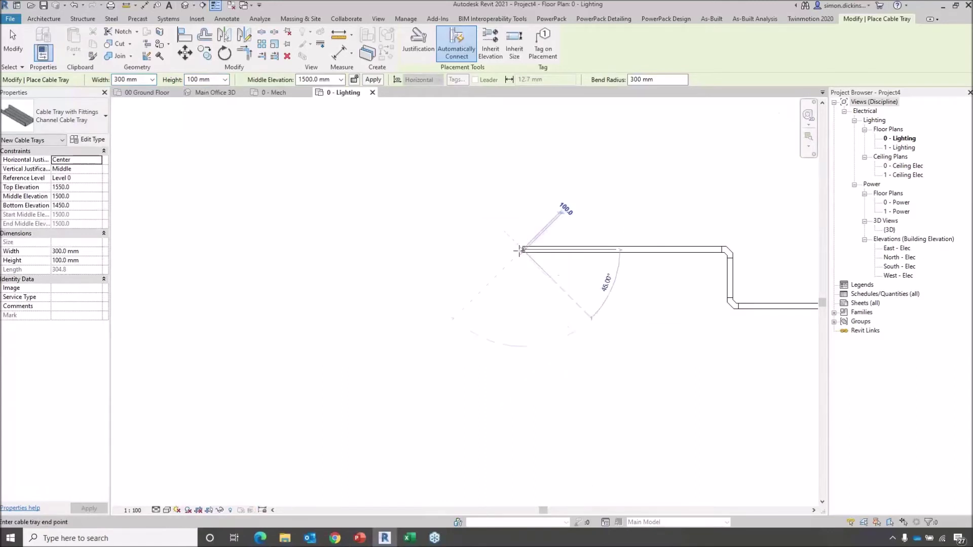
{"action": "left_click", "coordinate": [341, 80]}
{"action": "left_click", "coordinate": [332, 90]}
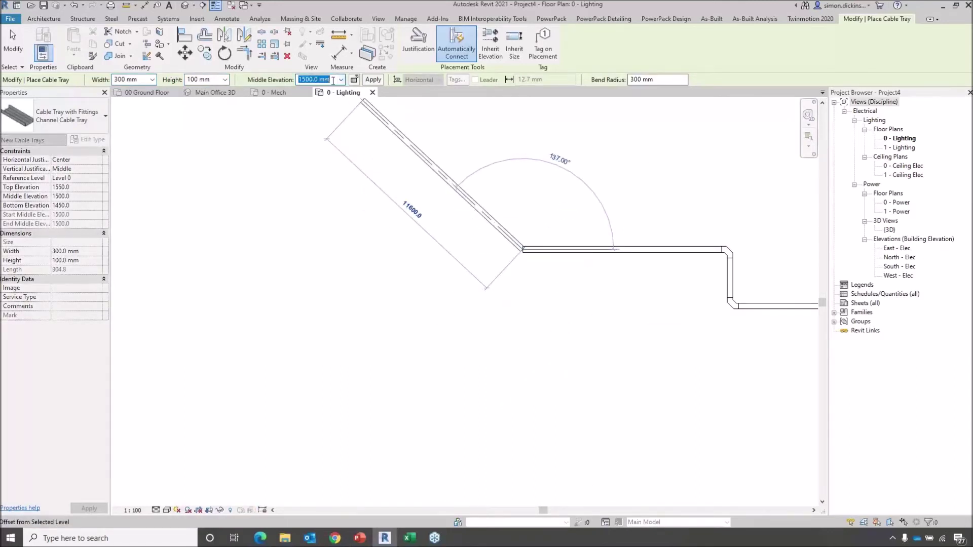
{"action": "type", "text": "500"}
{"action": "key", "text": "Return"}
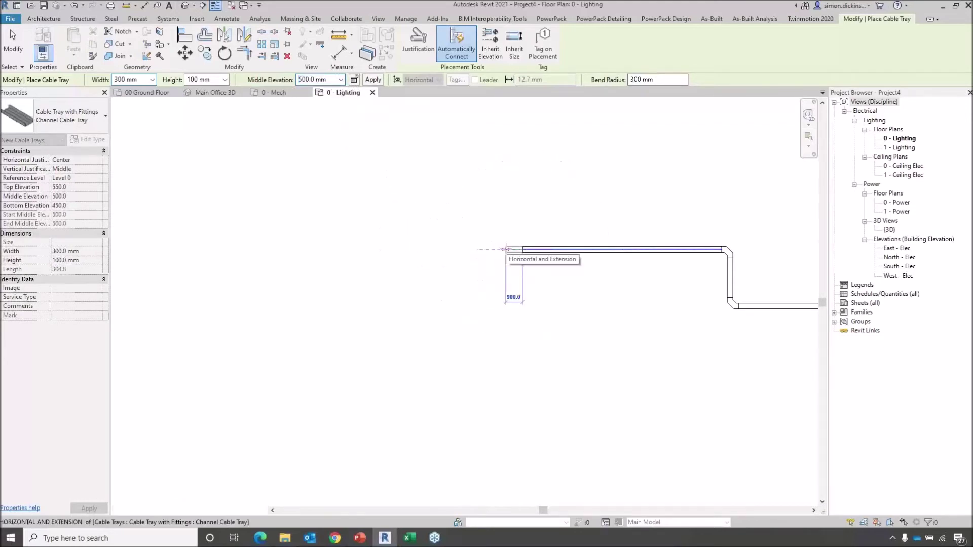
{"action": "left_click", "coordinate": [506, 249]}
{"action": "key", "text": "Escape"}
{"action": "key", "text": "Escape"}
{"action": "scroll", "coordinate": [573, 321], "scroll_direction": "down", "scroll_amount": 3}
{"action": "middle_click_drag", "start_coordinate": [639, 344], "coordinate": [435, 226]}
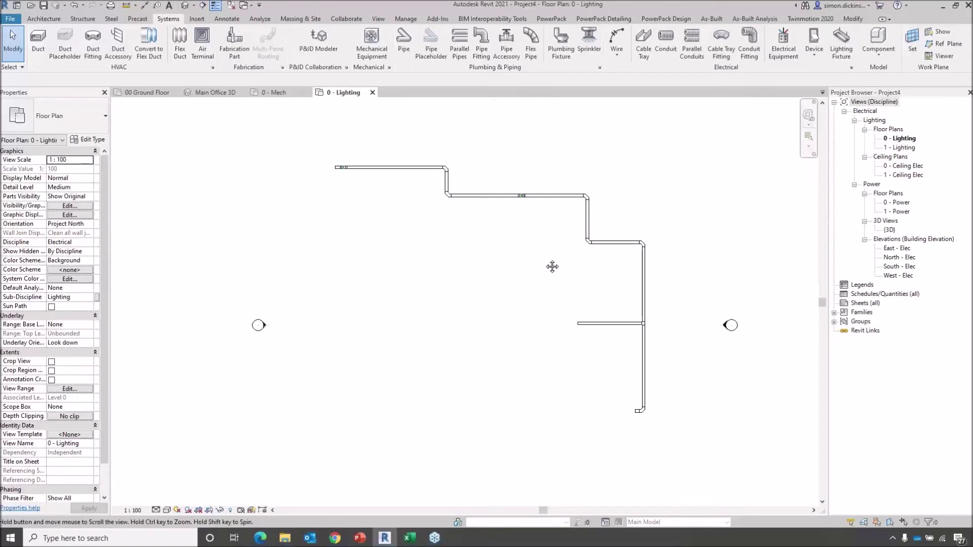
{"action": "middle_click_drag", "start_coordinate": [551, 267], "coordinate": [541, 257]}
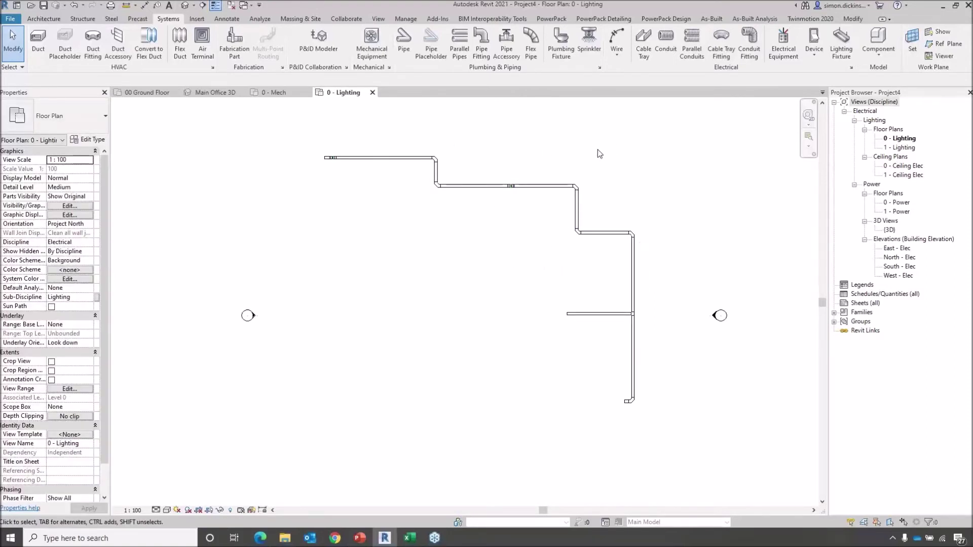
- Calculate possible cable length paths from the short tray at the vertical run's lower end to the tray at the run's upper-left end
{"action": "left_click", "coordinate": [562, 20]}
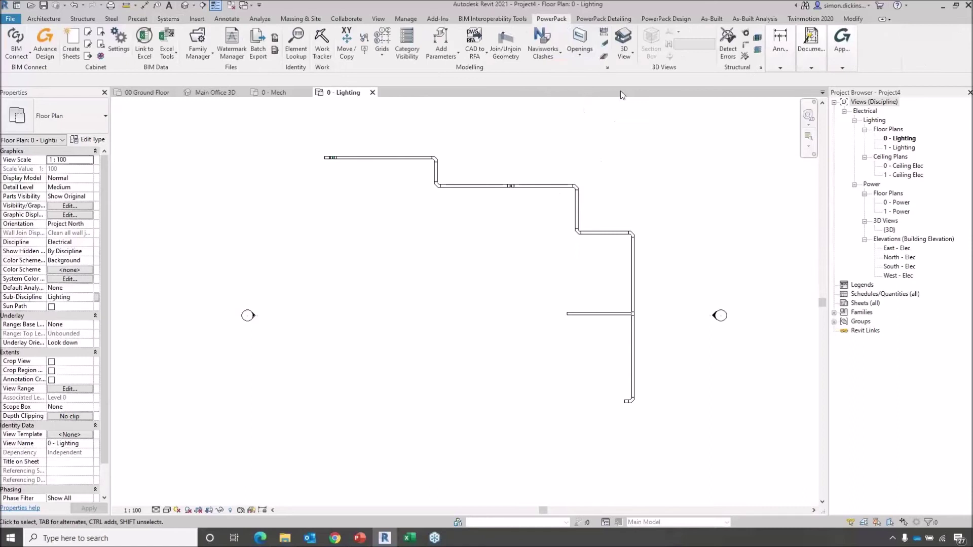
{"action": "left_click", "coordinate": [603, 59]}
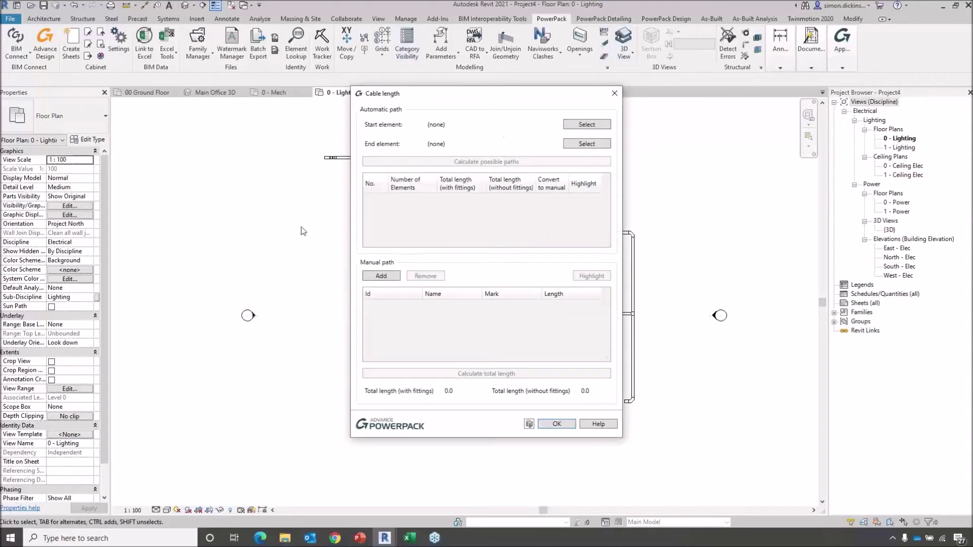
{"action": "left_click_drag", "start_coordinate": [473, 96], "coordinate": [770, 94]}
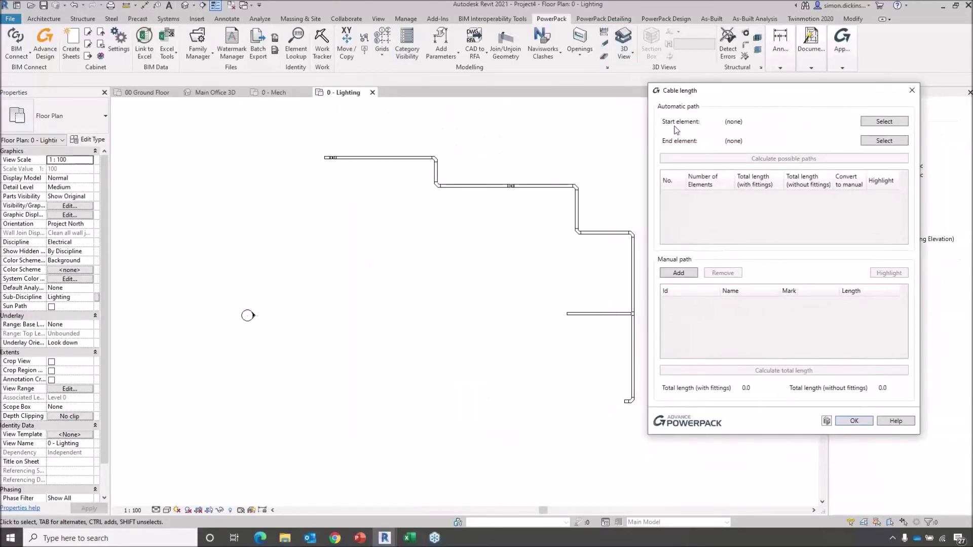
{"action": "left_click", "coordinate": [892, 122]}
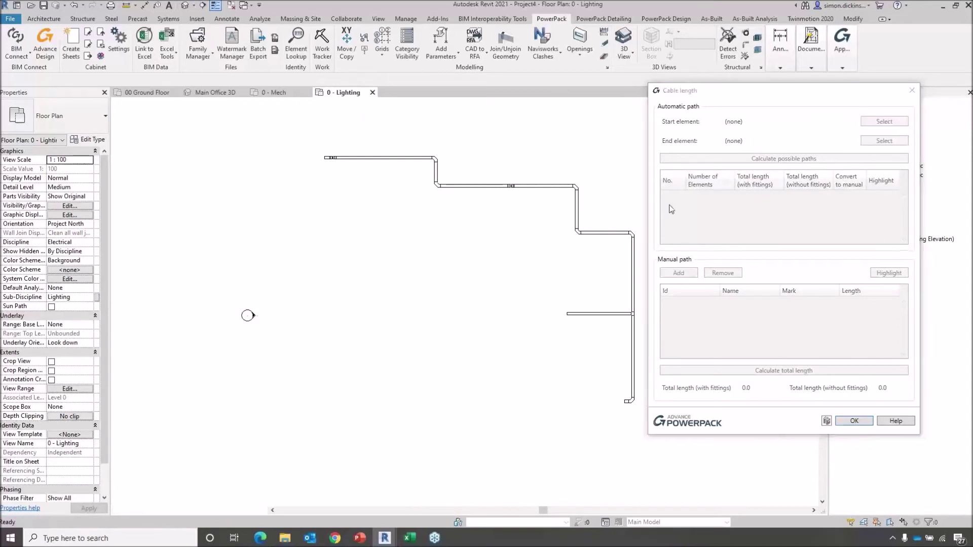
{"action": "left_click", "coordinate": [627, 404]}
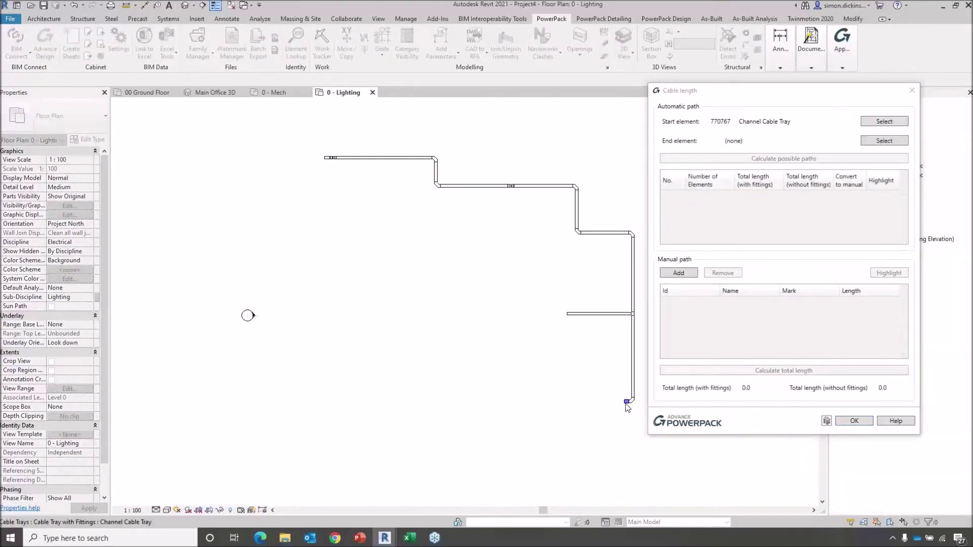
{"action": "left_click", "coordinate": [873, 144]}
{"action": "left_click", "coordinate": [327, 165]}
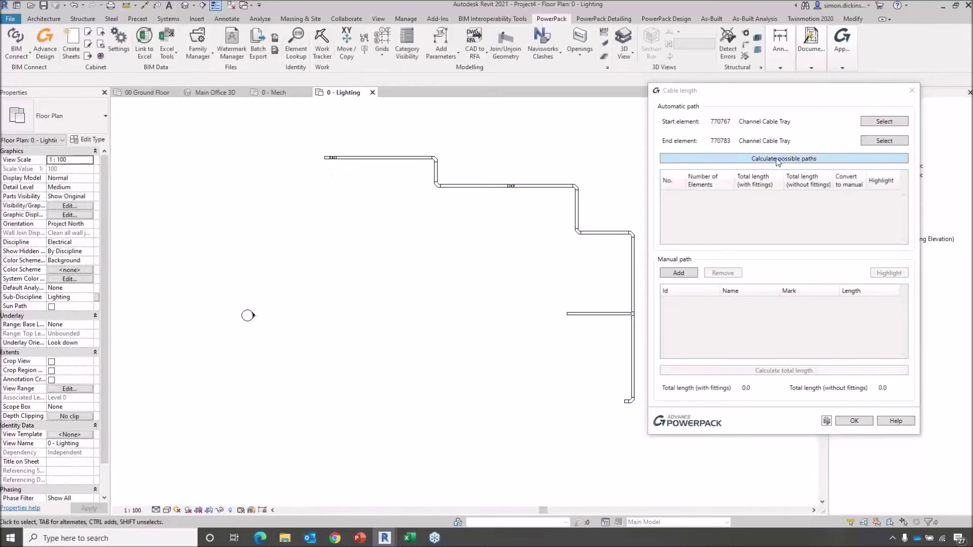
{"action": "left_click", "coordinate": [802, 162]}
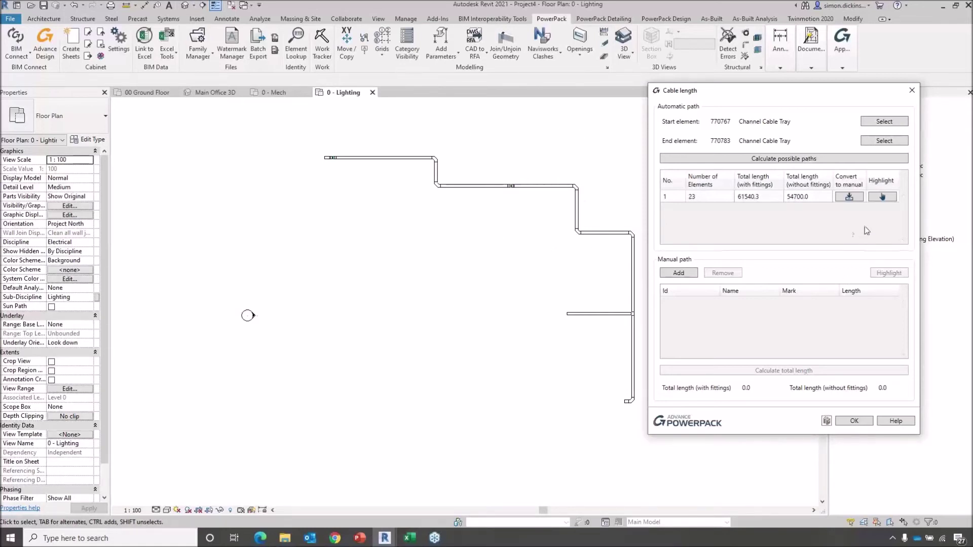
- Highlight the calculated cable path in the plan and convert it to a manual path
{"action": "left_click", "coordinate": [883, 198]}
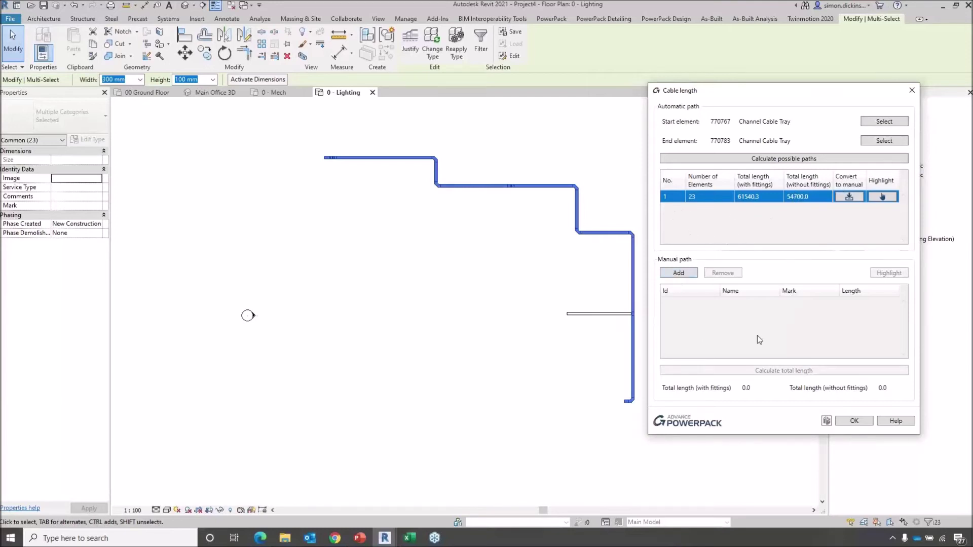
{"action": "left_click", "coordinate": [842, 198]}
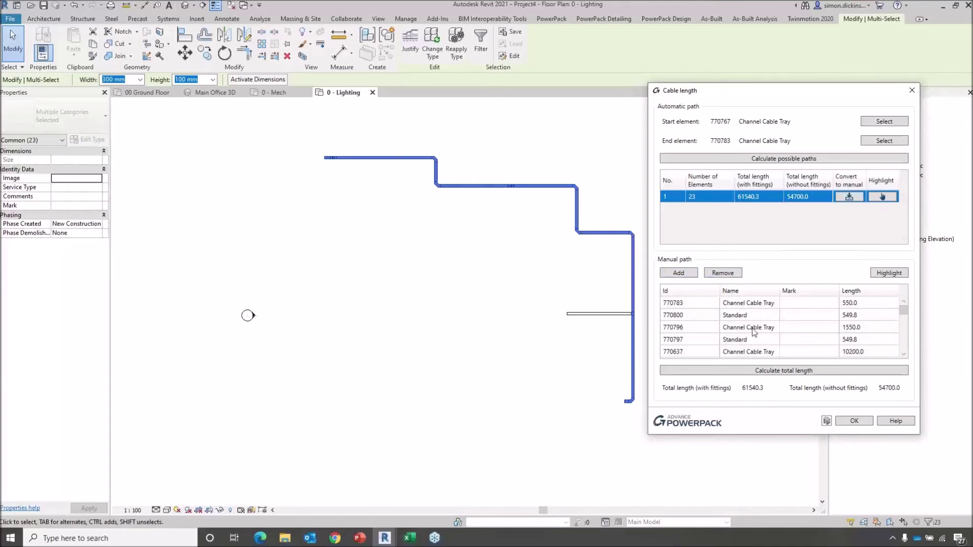
- Highlight the 1550 mm and 10200 mm trays of the manual path in the plan, and calculate the total length
{"action": "left_click", "coordinate": [695, 316]}
{"action": "left_click", "coordinate": [695, 328]}
{"action": "left_click", "coordinate": [899, 276]}
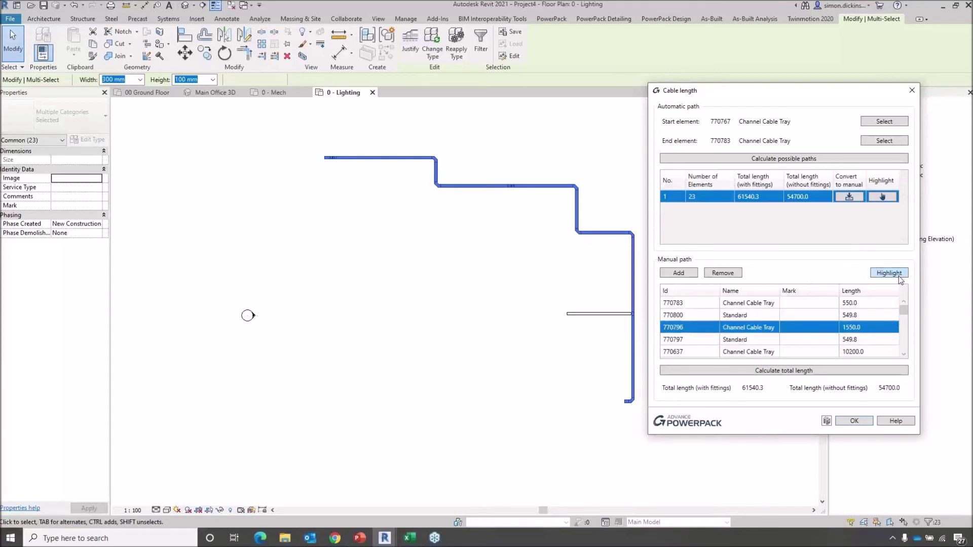
{"action": "left_click", "coordinate": [683, 316]}
{"action": "left_click", "coordinate": [685, 304]}
{"action": "left_click", "coordinate": [691, 328]}
{"action": "left_click", "coordinate": [694, 339]}
{"action": "left_click", "coordinate": [698, 352]}
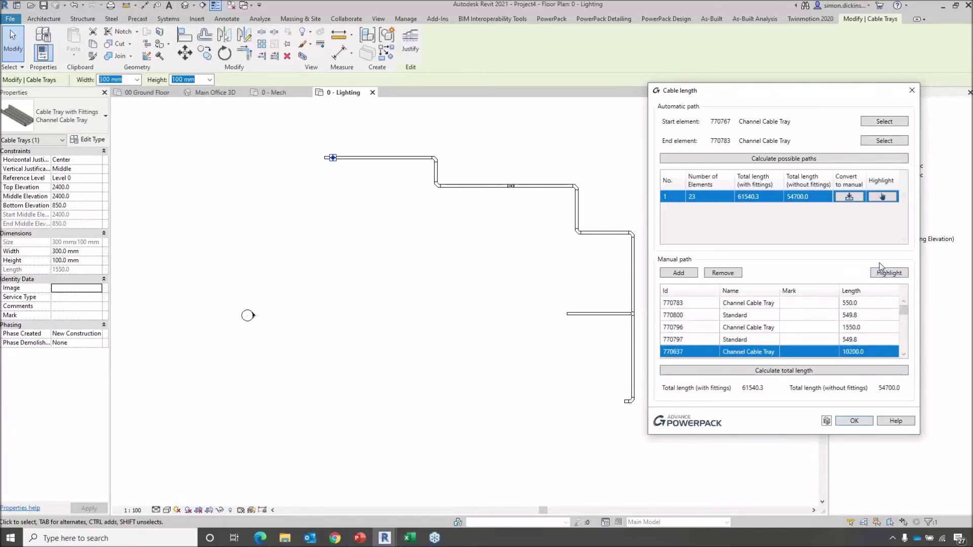
{"action": "left_click", "coordinate": [886, 274]}
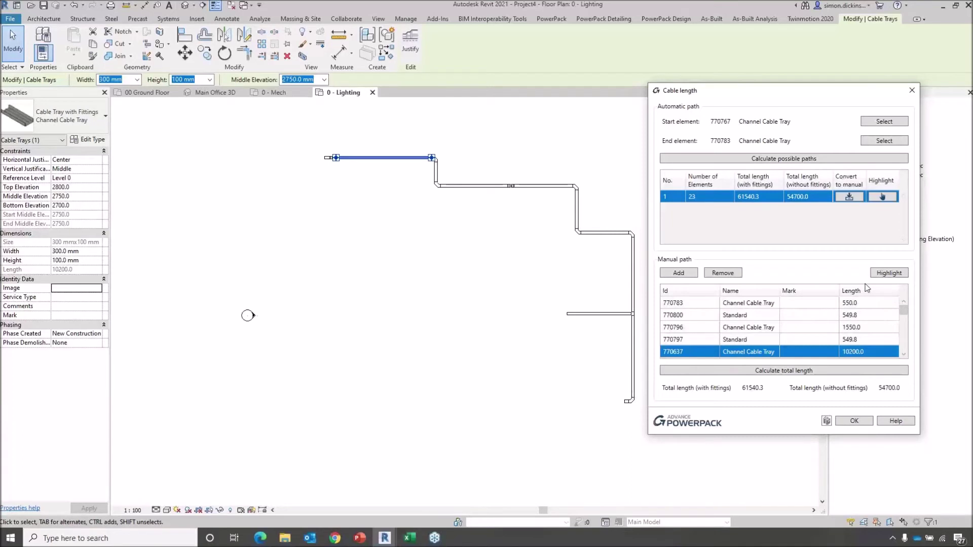
{"action": "mouse_move", "coordinate": [905, 310]}
{"action": "left_mouse_down"}
{"action": "mouse_move", "coordinate": [904, 345]}
{"action": "mouse_move", "coordinate": [912, 306]}
{"action": "left_mouse_up"}
{"action": "left_click", "coordinate": [787, 369]}
- Add a similar cable tray from the lower short piece about 6100 mm left and about 9200 mm up to the branch's free end
{"action": "middle_click_drag", "start_coordinate": [534, 294], "coordinate": [459, 295]}
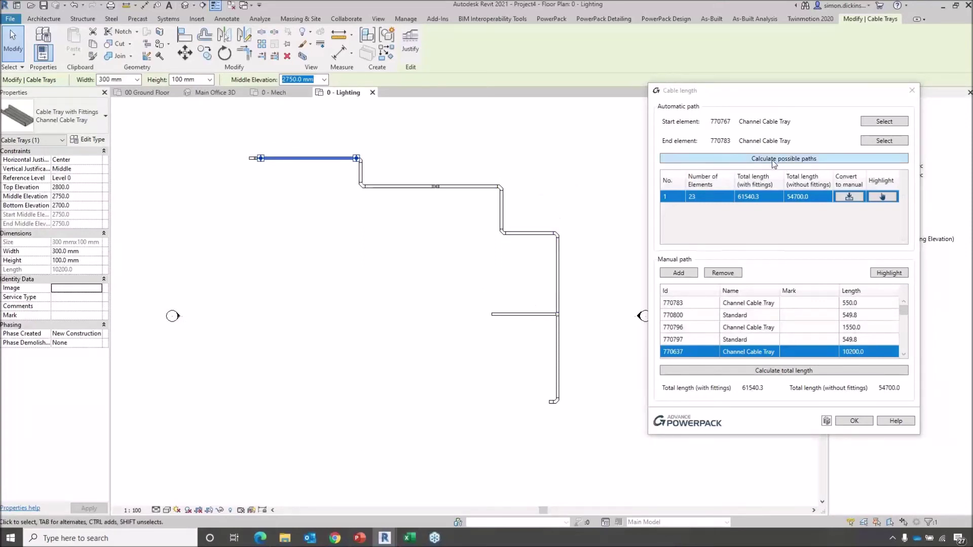
{"action": "middle_click_drag", "start_coordinate": [467, 264], "coordinate": [417, 259]}
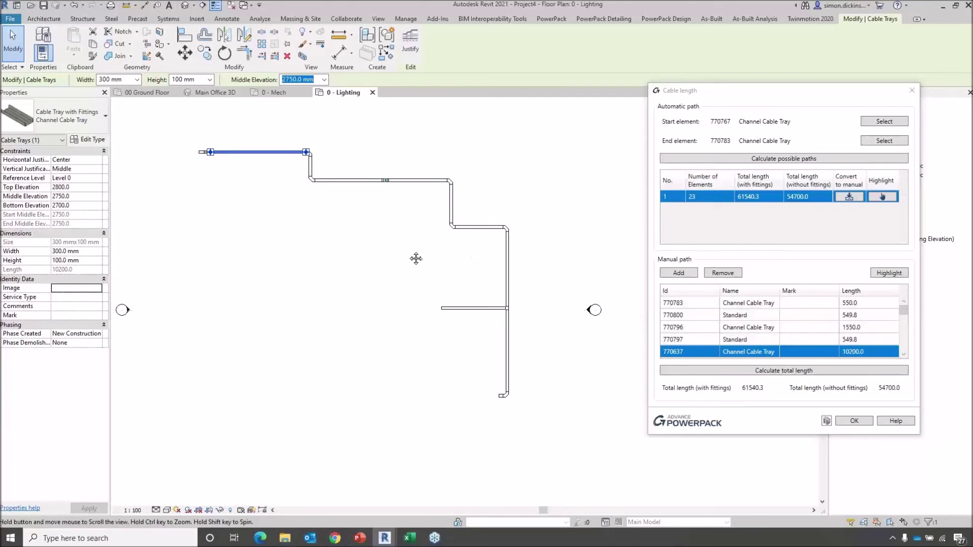
{"action": "left_click", "coordinate": [537, 252]}
{"action": "left_click", "coordinate": [511, 261]}
{"action": "right_click", "coordinate": [510, 262]}
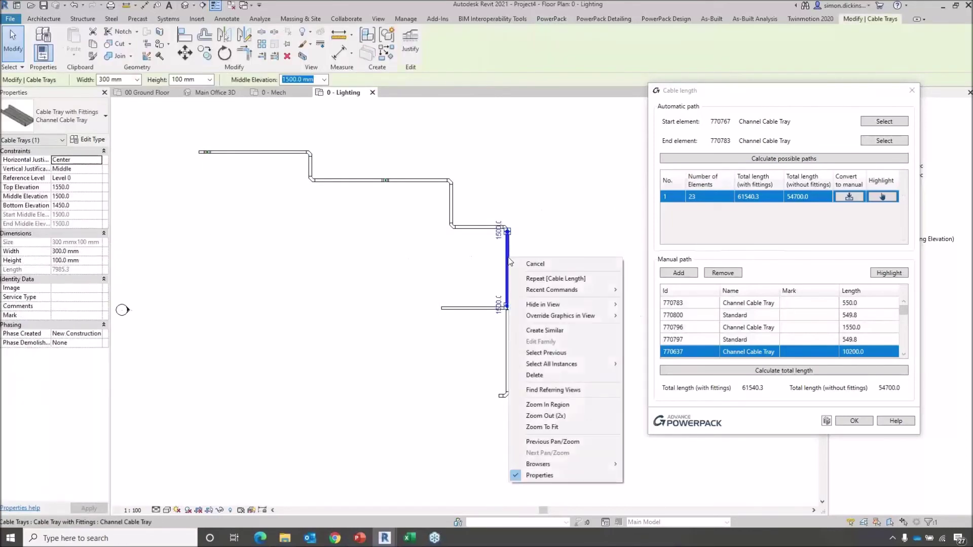
{"action": "left_click", "coordinate": [545, 330]}
{"action": "left_click", "coordinate": [499, 397]}
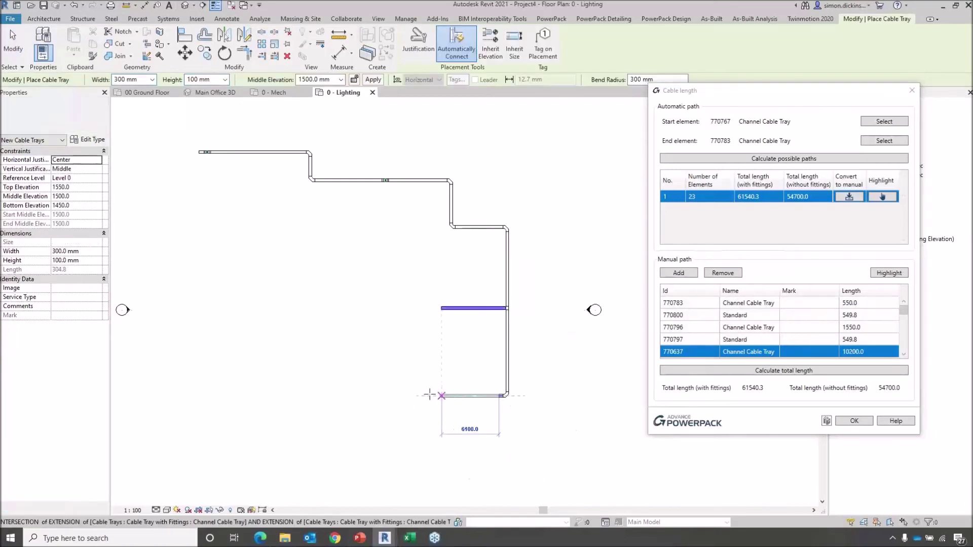
{"action": "left_click", "coordinate": [442, 396]}
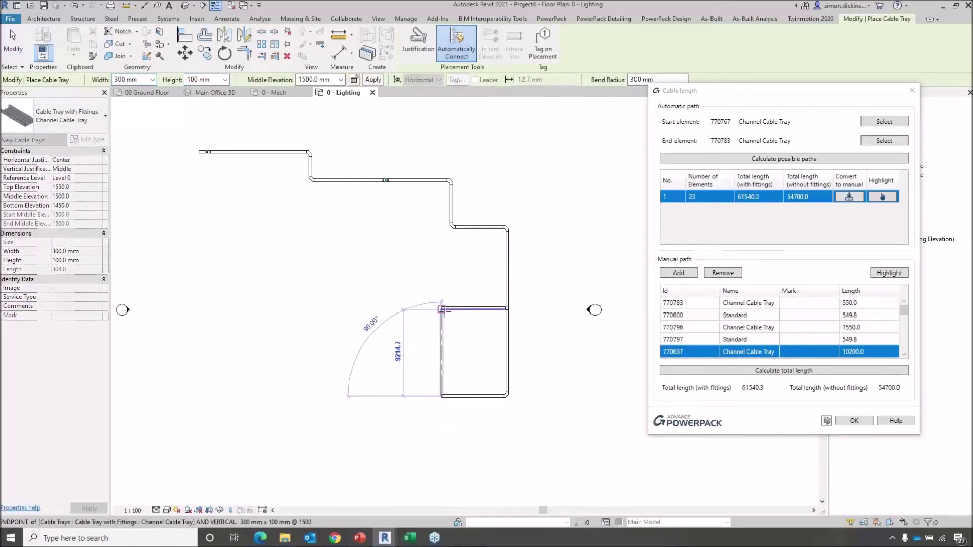
{"action": "left_click", "coordinate": [441, 308]}
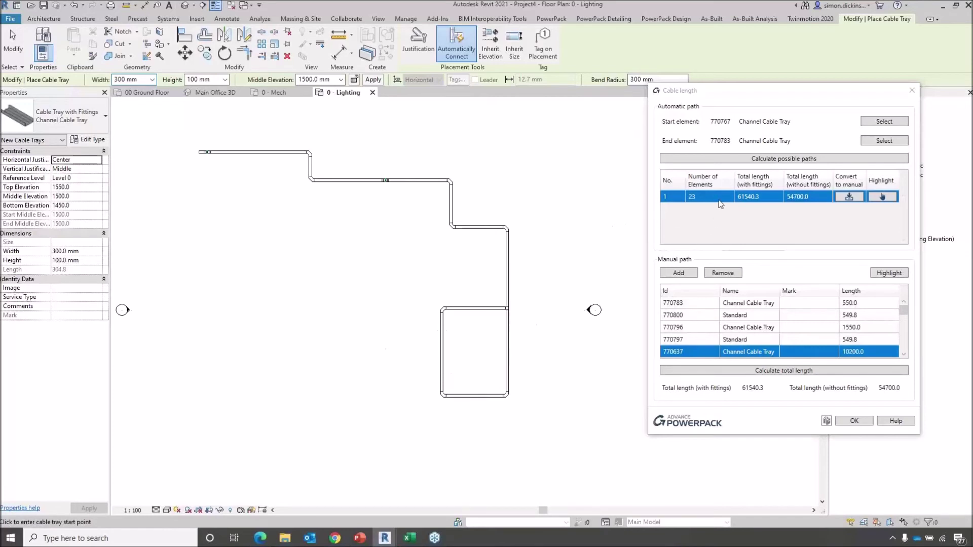
- Close the cable length calculation and switch to the 0 - Mech floor plan
{"action": "key", "text": "ctrl"}
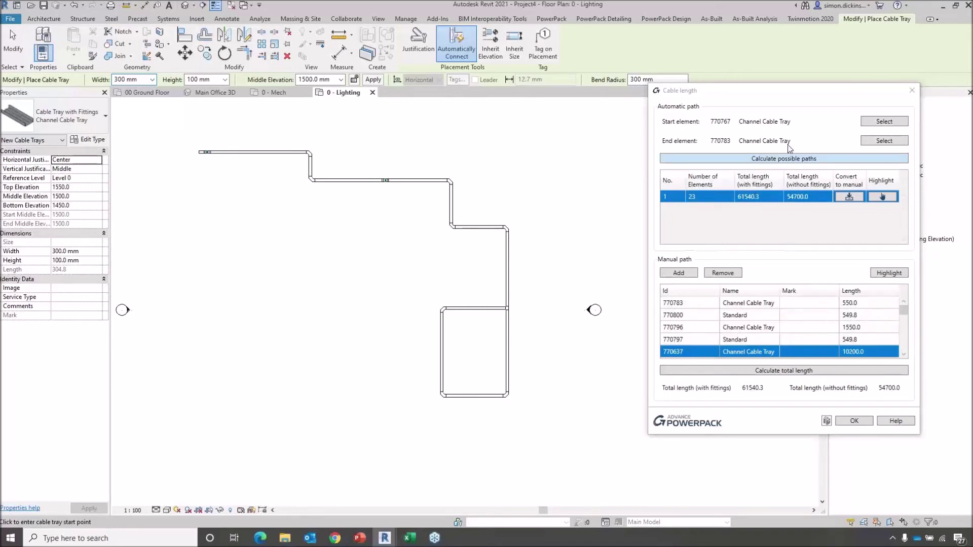
{"action": "left_click", "coordinate": [913, 93]}
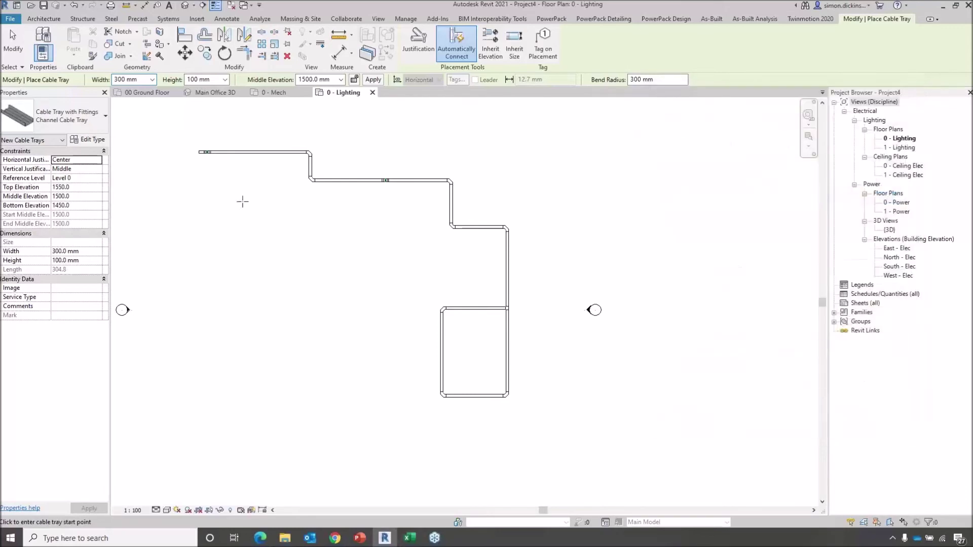
{"action": "left_click", "coordinate": [281, 95]}
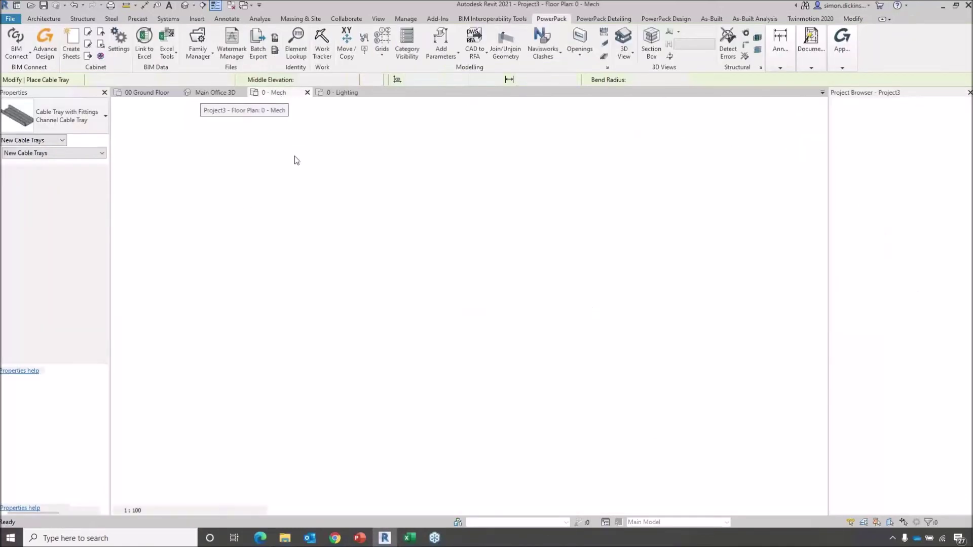
{"action": "scroll", "coordinate": [425, 275], "scroll_direction": "down", "scroll_amount": 3}
{"action": "middle_click_drag", "start_coordinate": [440, 274], "coordinate": [428, 265]}
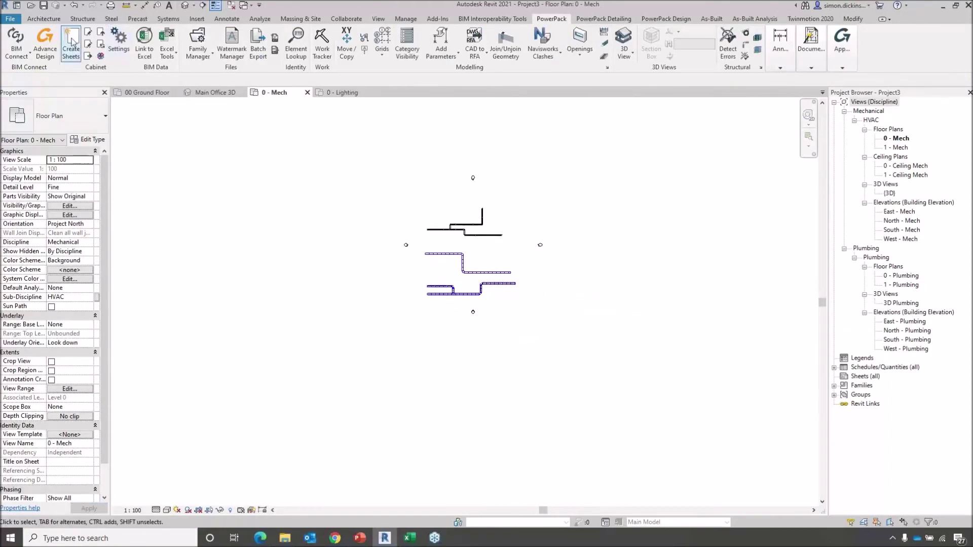
- Draw a rectangular enclosure of Generic - 200mm walls, about 42800 by 42800 mm, around all the pipes and ducts
{"action": "left_click", "coordinate": [44, 19]}
{"action": "left_click", "coordinate": [41, 43]}
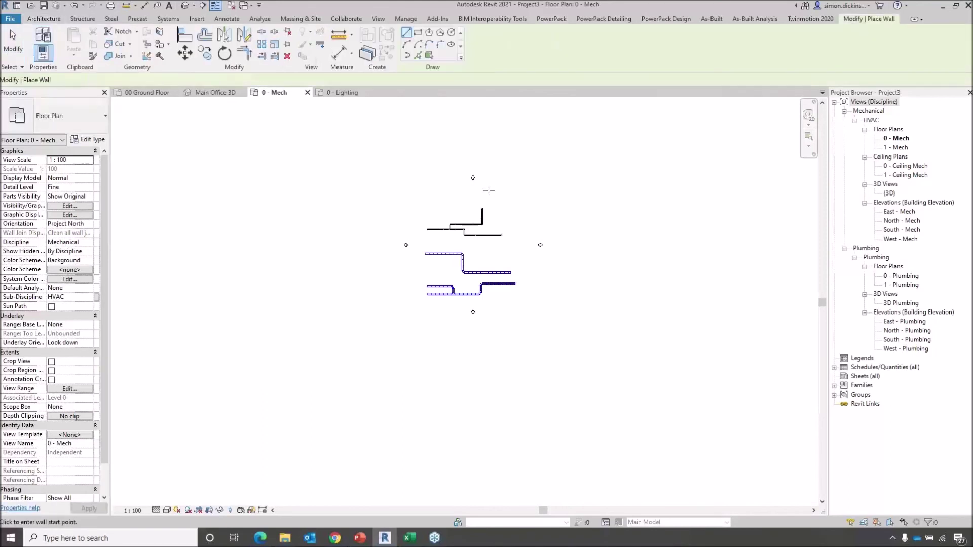
{"action": "left_click", "coordinate": [417, 33]}
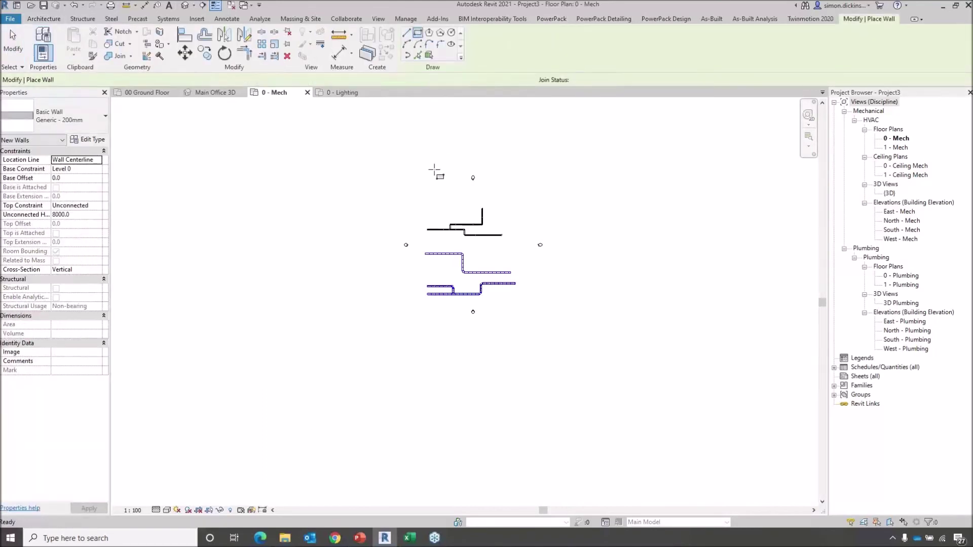
{"action": "left_click", "coordinate": [415, 190]}
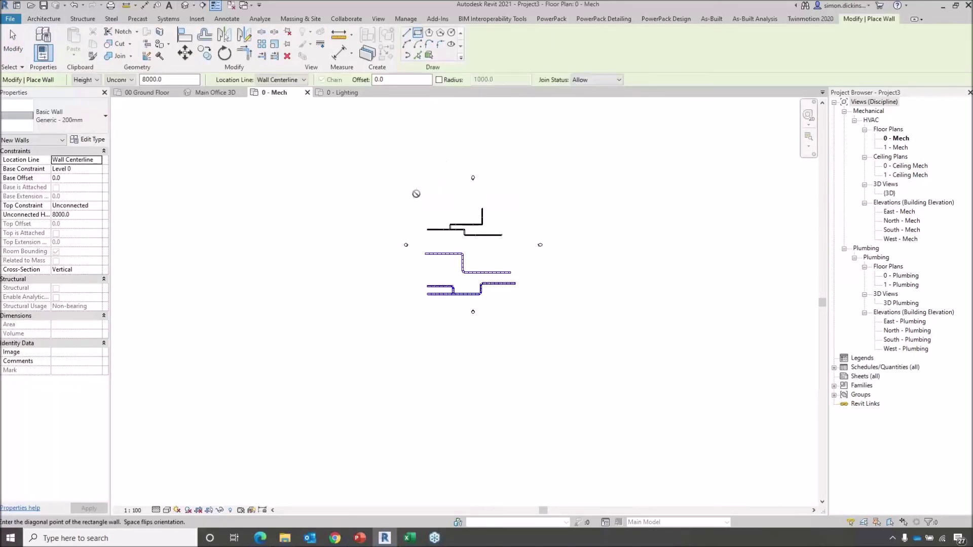
{"action": "left_click", "coordinate": [529, 305]}
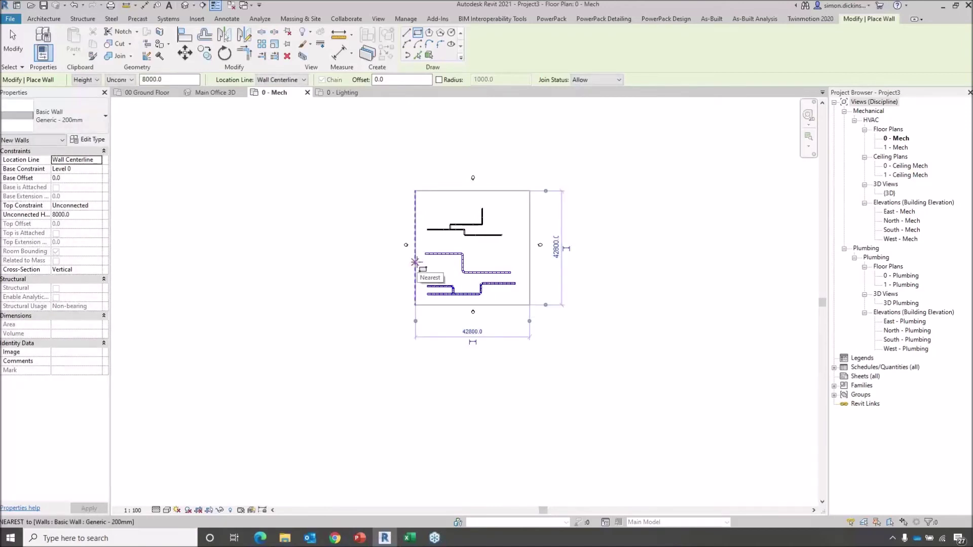
{"action": "key", "text": "Escape"}
{"action": "key", "text": "Escape"}
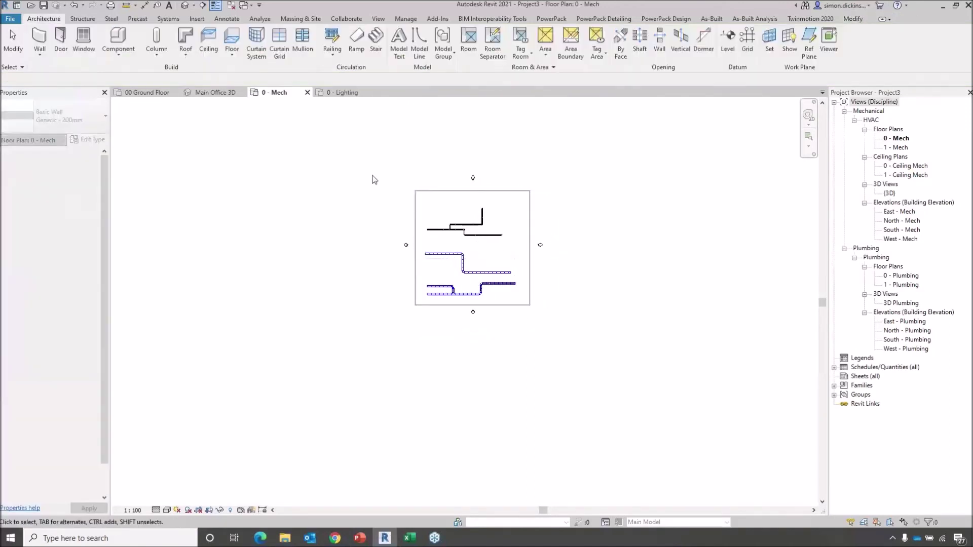
- Draw an interior wall about 17900 mm down from the top outer wall and a horizontal dividing wall across the middle of the enclosure
{"action": "key", "text": "w"}
{"action": "key", "text": "a"}
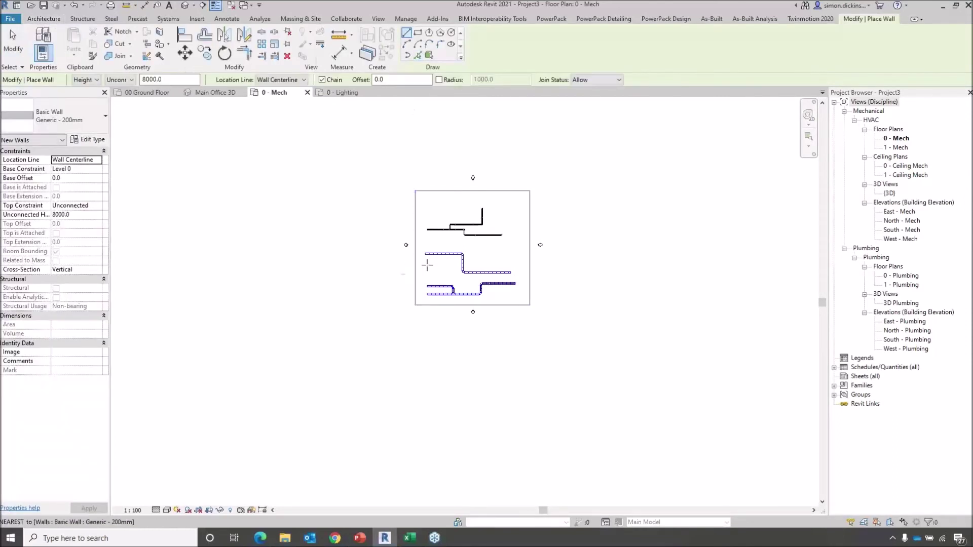
{"action": "left_click", "coordinate": [457, 238]}
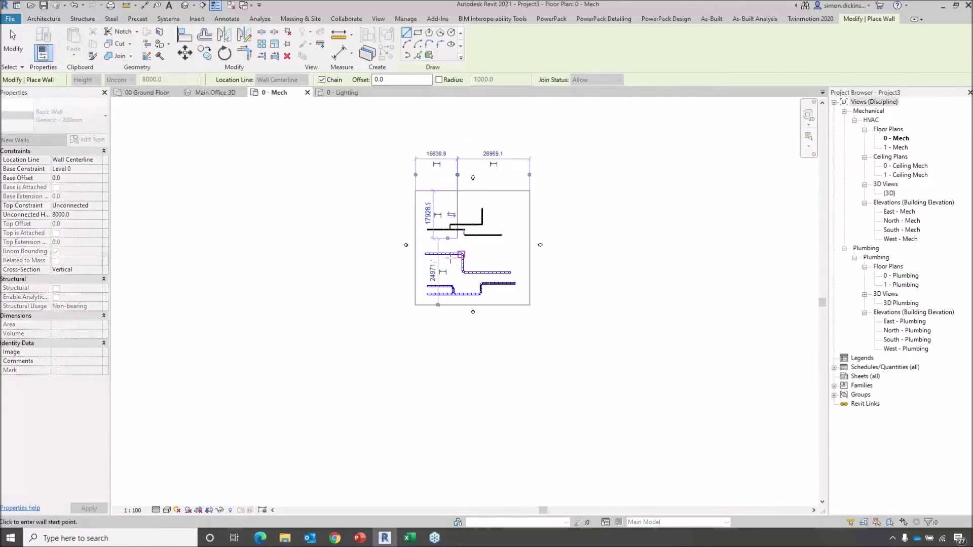
{"action": "key", "text": "Escape"}
{"action": "left_click", "coordinate": [417, 246]}
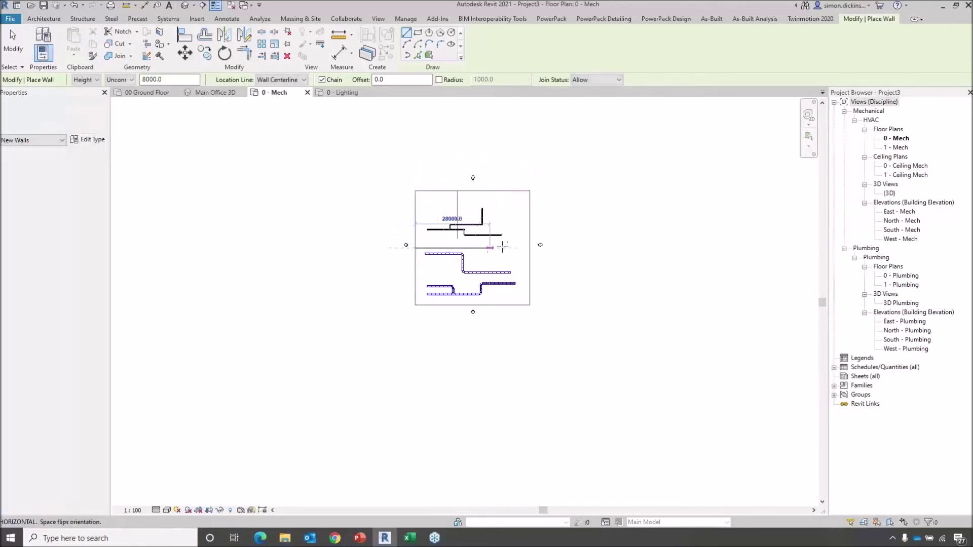
{"action": "left_click", "coordinate": [529, 246]}
{"action": "key", "text": "Escape"}
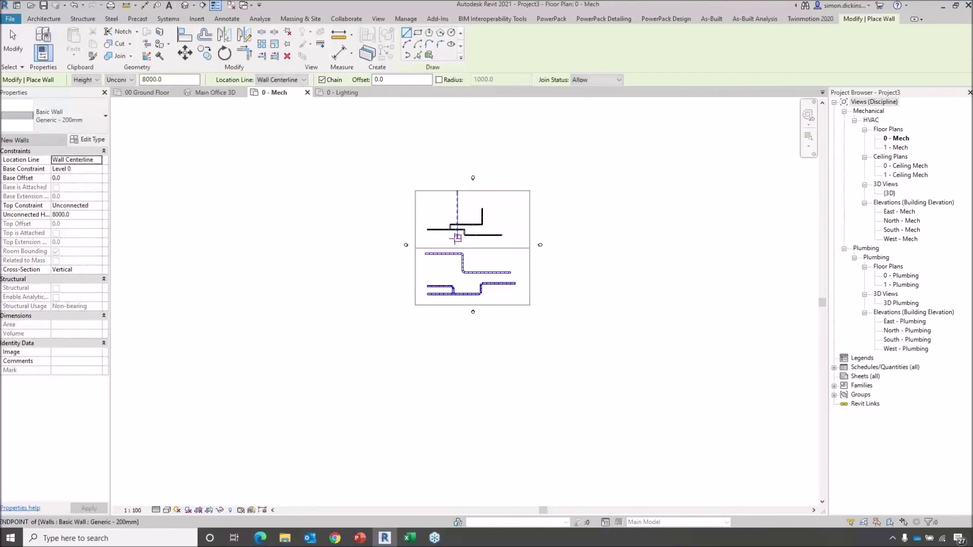
- Continue the vertical interior wall down to the bottom outer wall and add a parallel wall in the lower-left room up to the dividing wall
{"action": "left_click", "coordinate": [458, 238]}
{"action": "left_click", "coordinate": [457, 304]}
{"action": "key", "text": "Escape"}
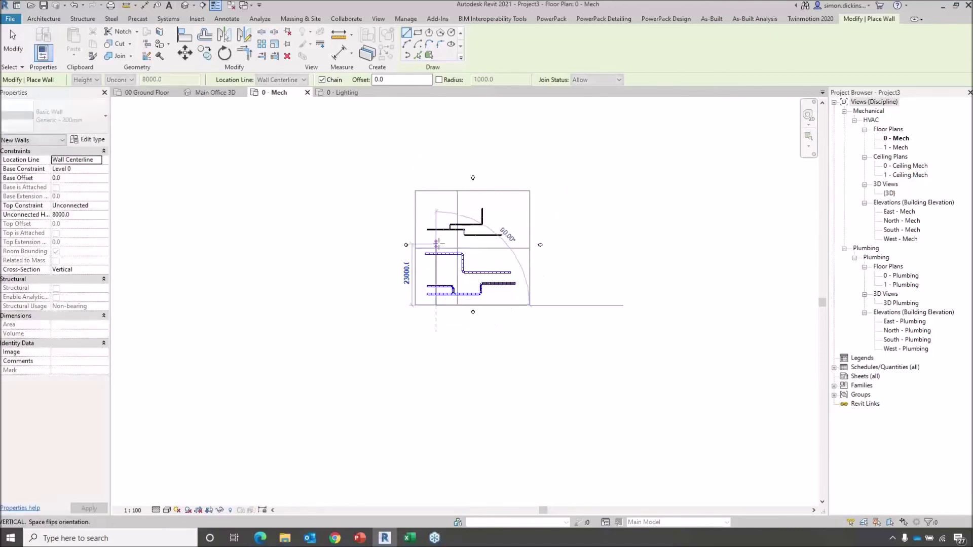
{"action": "key", "text": "Escape"}
- Place a vertical building section through the upper-left room, from just above the dividing wall to beyond the top outer wall
{"action": "scroll", "coordinate": [448, 248], "scroll_direction": "up", "scroll_amount": 3}
{"action": "scroll", "coordinate": [447, 247], "scroll_direction": "up", "scroll_amount": 1}
{"action": "middle_click_drag", "start_coordinate": [446, 239], "coordinate": [437, 264]}
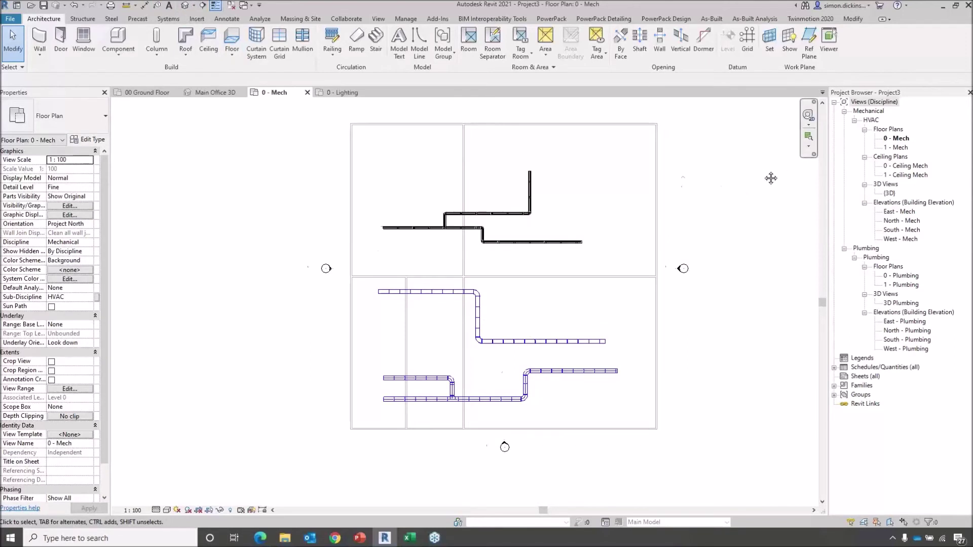
{"action": "middle_click_drag", "start_coordinate": [764, 181], "coordinate": [700, 193]}
{"action": "left_click", "coordinate": [203, 6]}
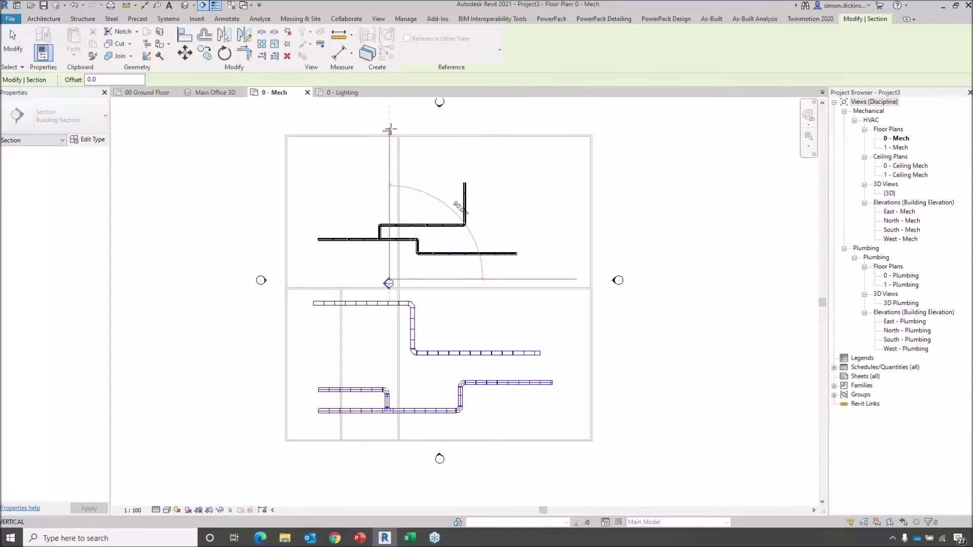
{"action": "left_click", "coordinate": [390, 124]}
{"action": "key", "text": "Escape"}
{"action": "key", "text": "space"}
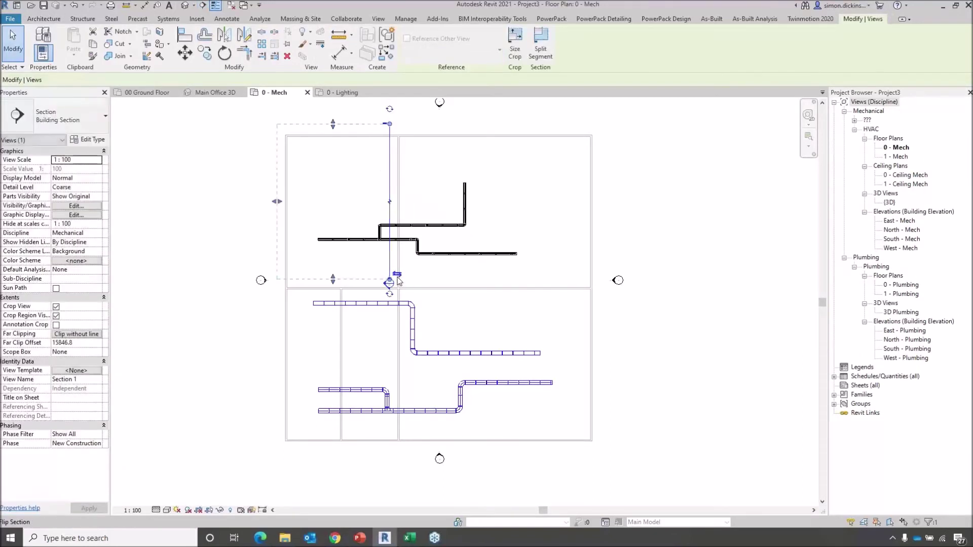
- Flip the section to face the interior wall, reduce its depth to about 2868 mm and open the section view
{"action": "left_click_drag", "start_coordinate": [499, 201], "coordinate": [408, 202]}
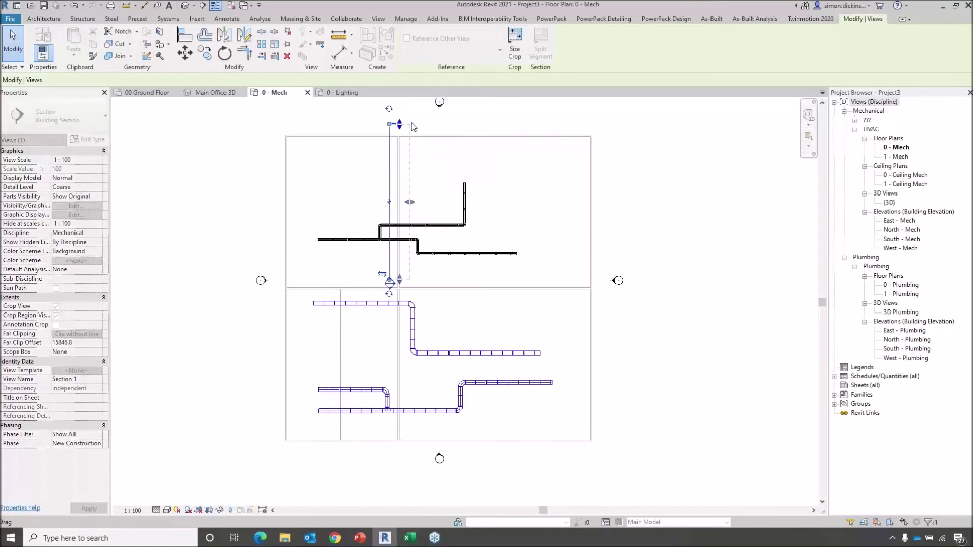
{"action": "key", "text": "Escape"}
{"action": "double_click", "coordinate": [395, 285]}
{"action": "middle_click_drag", "start_coordinate": [549, 377], "coordinate": [562, 354]}
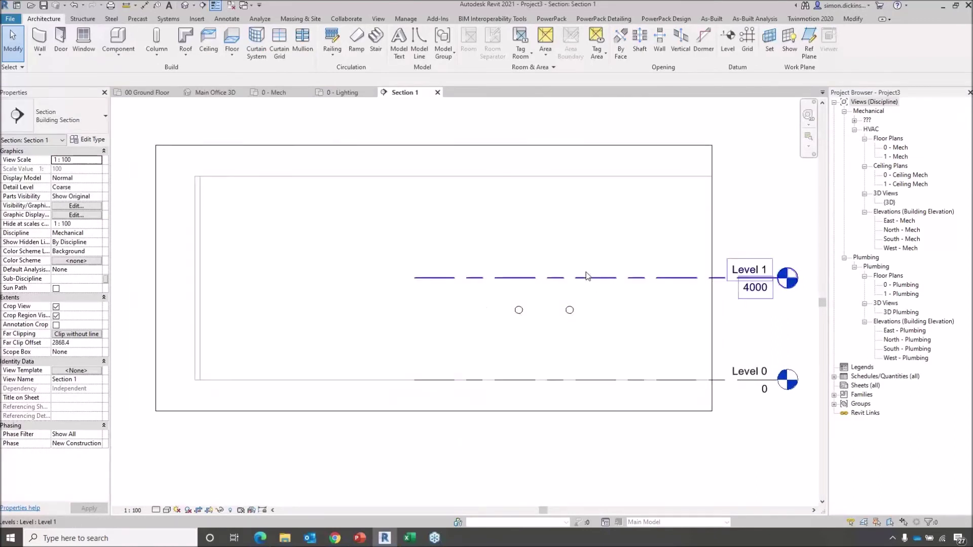
{"action": "middle_click_drag", "start_coordinate": [512, 259], "coordinate": [484, 258]}
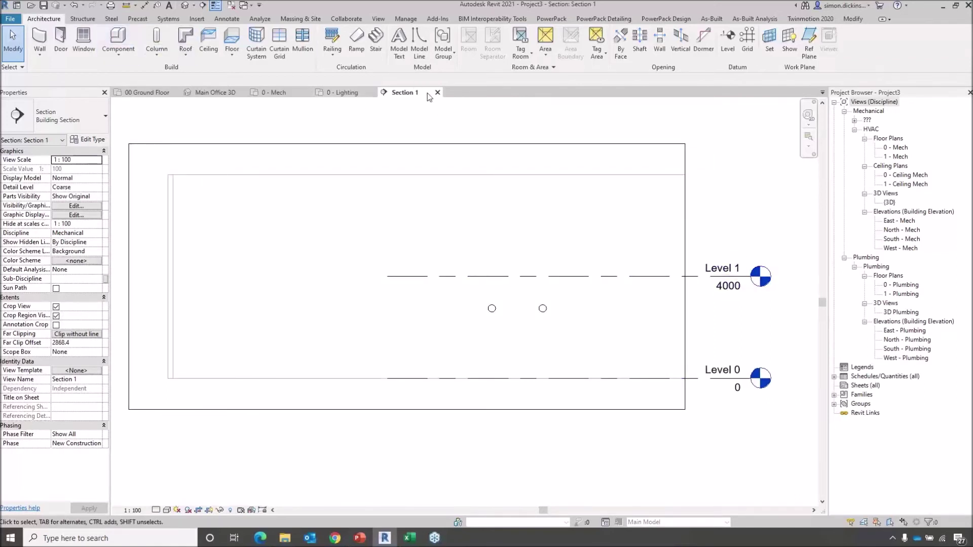
{"action": "left_click", "coordinate": [482, 302]}
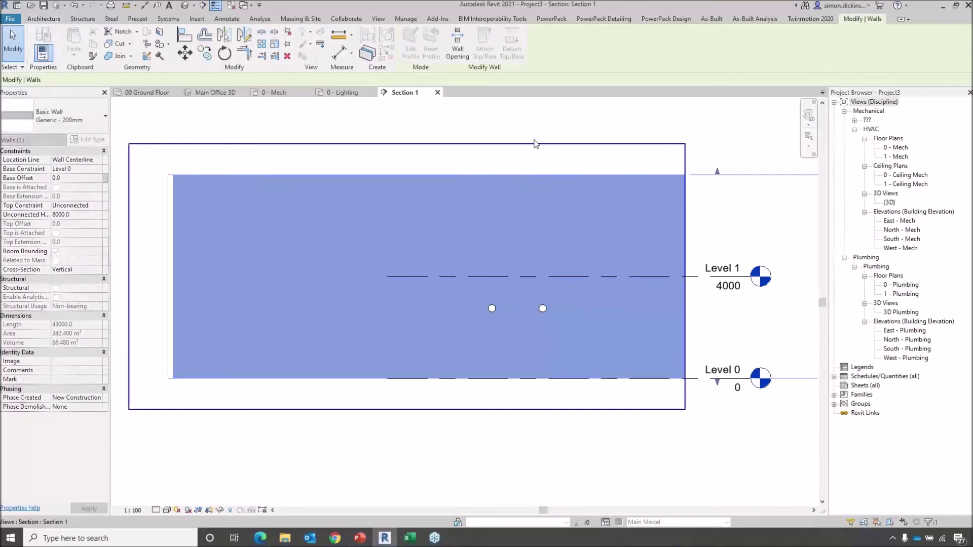
{"action": "middle_click_drag", "start_coordinate": [555, 245], "coordinate": [562, 214]}
{"action": "middle_click_drag", "start_coordinate": [488, 135], "coordinate": [497, 149]}
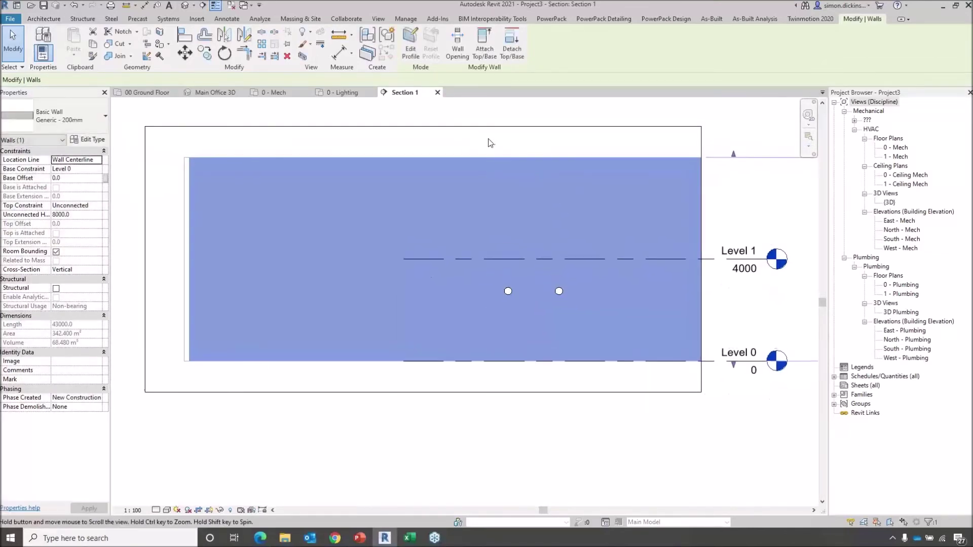
{"action": "key", "text": "Escape"}
{"action": "left_click", "coordinate": [523, 161]}
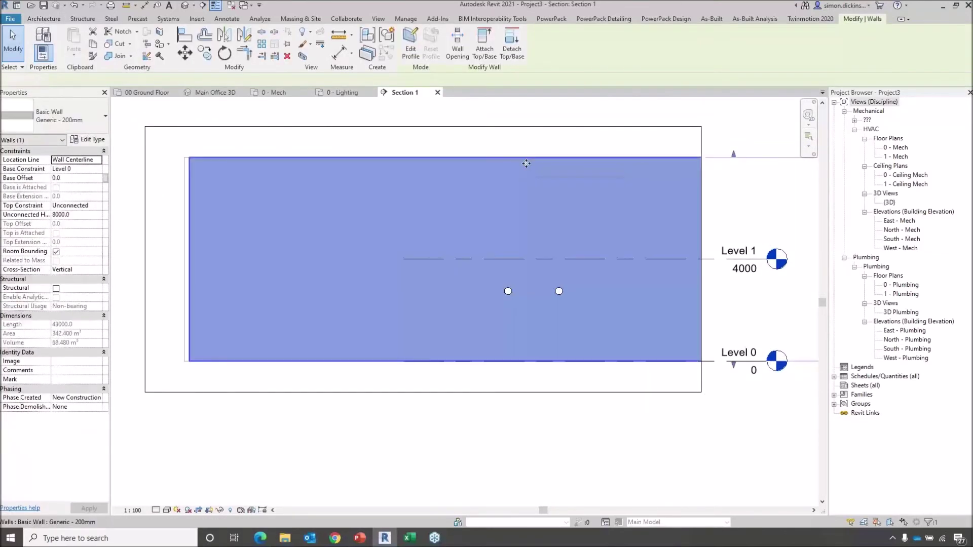
{"action": "key", "text": "Escape"}
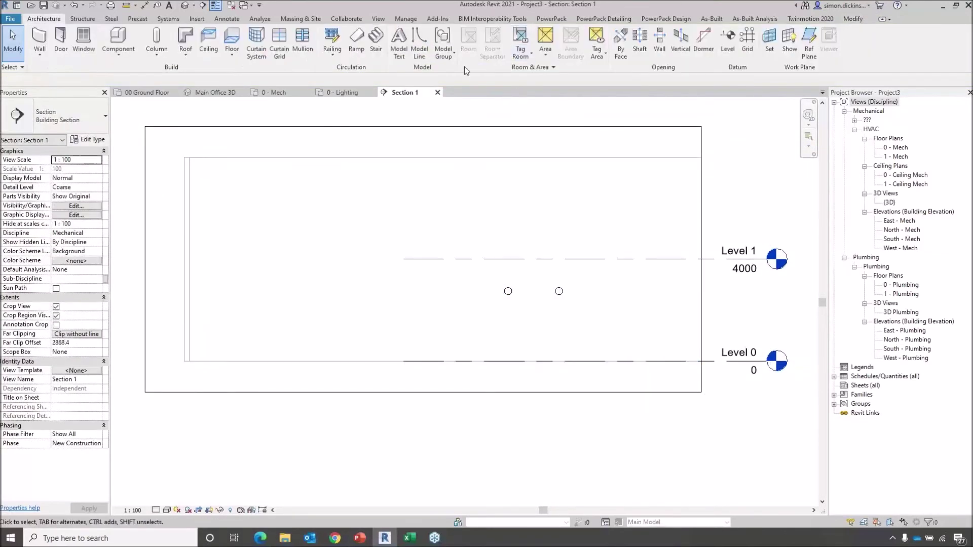
- Cut a small rectangular wall opening around the left pipe in the section view
{"action": "left_click", "coordinate": [660, 47]}
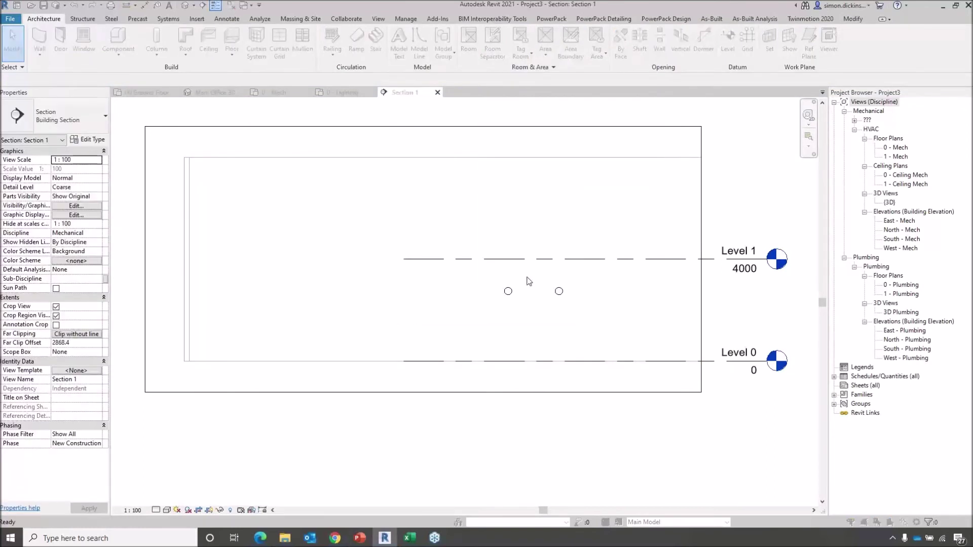
{"action": "left_click", "coordinate": [549, 309]}
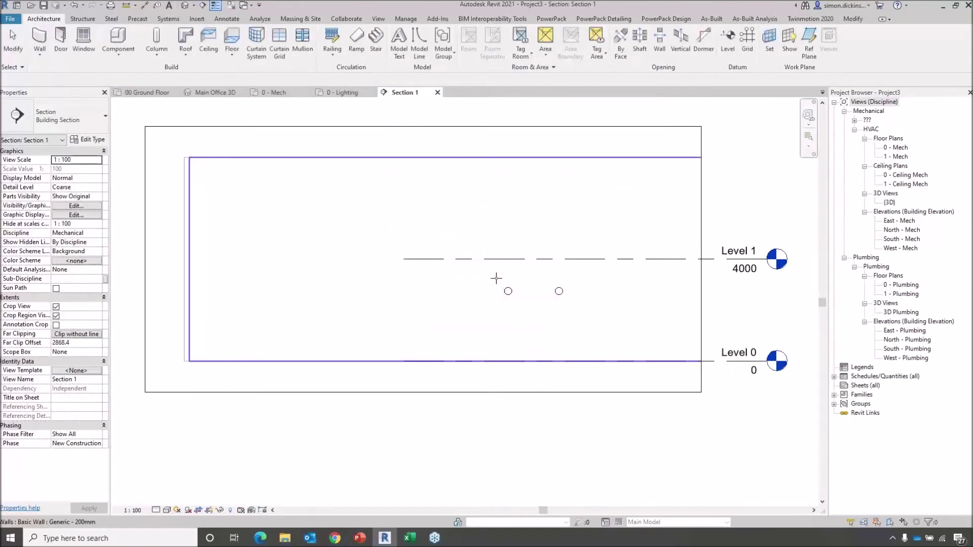
{"action": "left_click", "coordinate": [497, 278]}
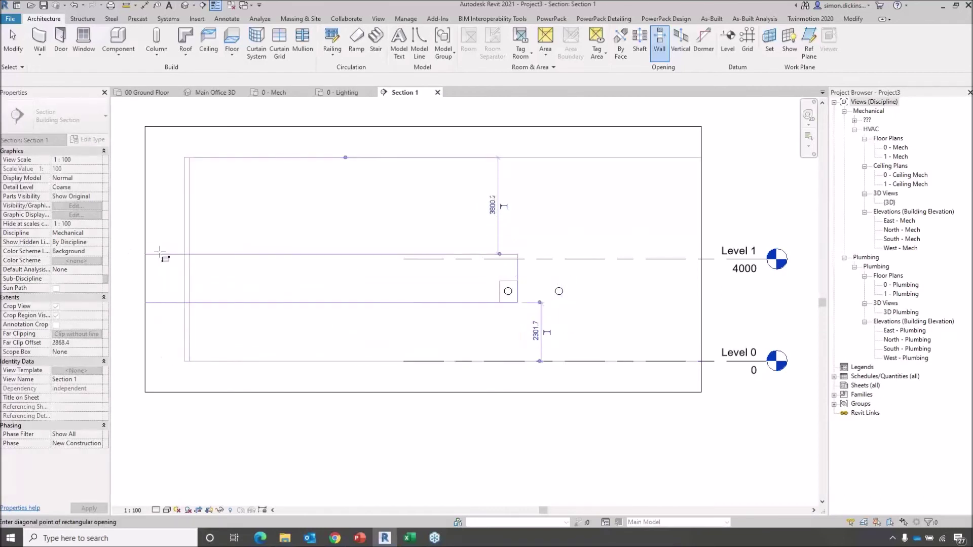
{"action": "left_click", "coordinate": [366, 265]}
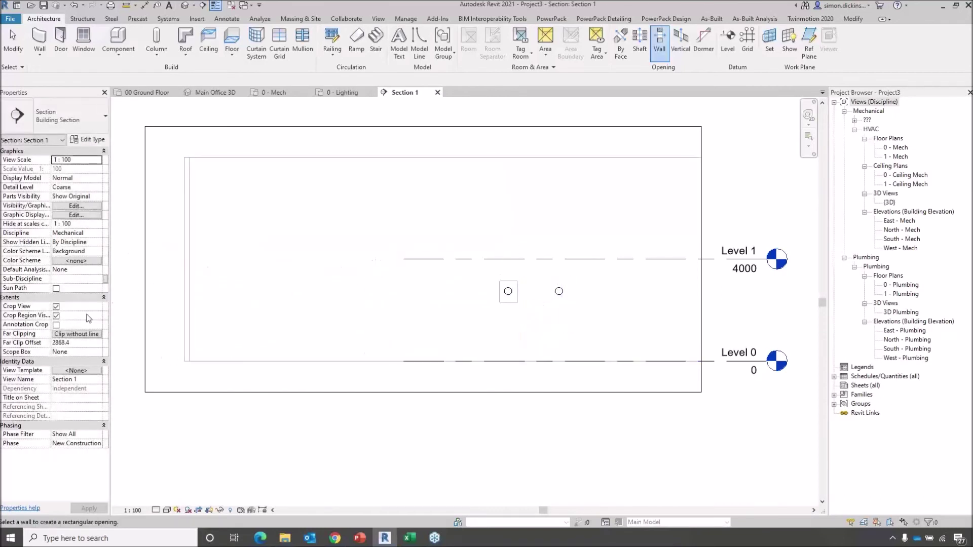
{"action": "key", "text": "Escape"}
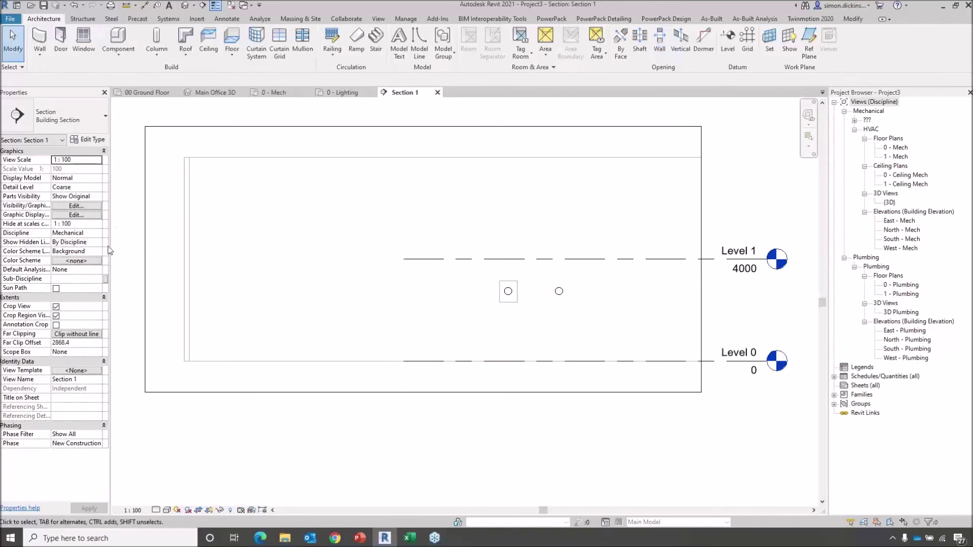
- Set the section view's discipline to Coordination and show the wall shaded, with the pipes and opening in close view
{"action": "left_click", "coordinate": [97, 233]}
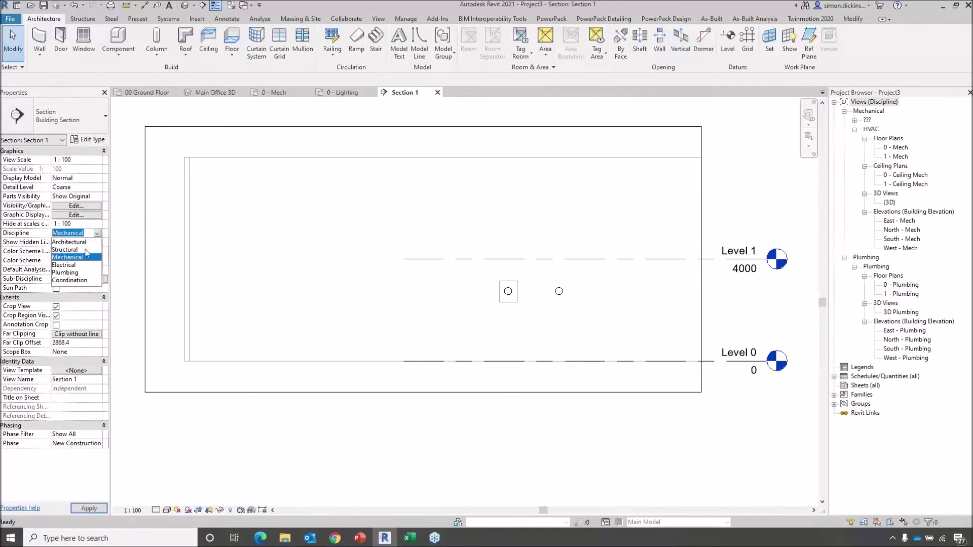
{"action": "left_click", "coordinate": [78, 281]}
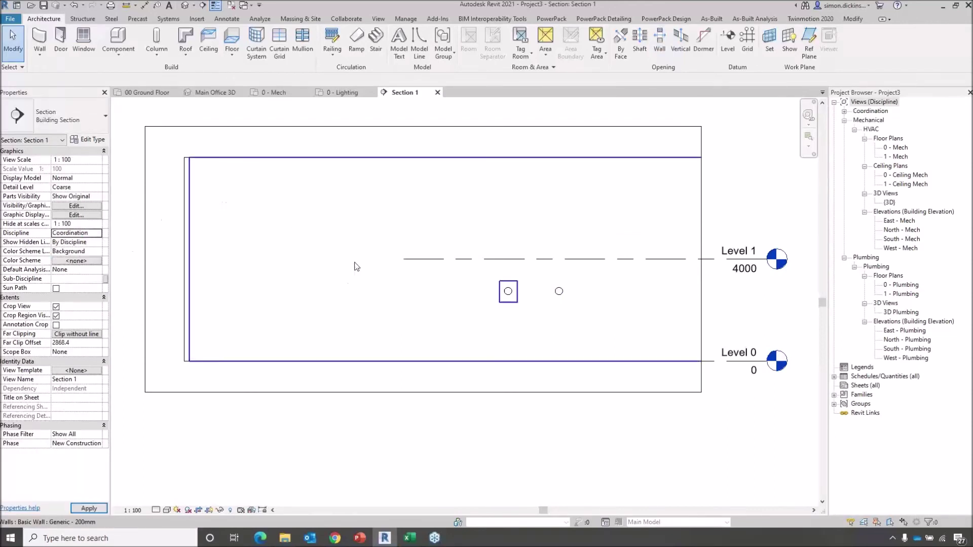
{"action": "scroll", "coordinate": [557, 282], "scroll_direction": "up", "scroll_amount": 5}
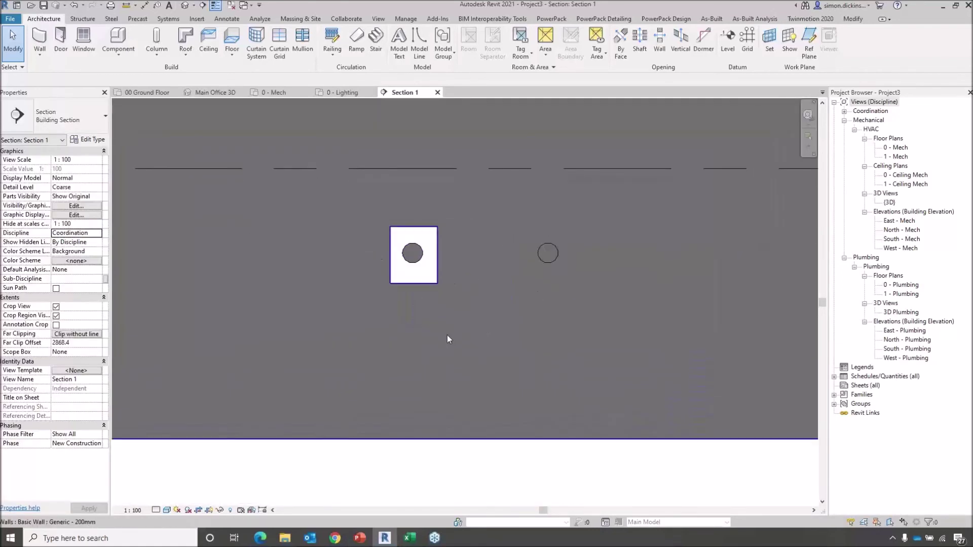
{"action": "scroll", "coordinate": [447, 336], "scroll_direction": "down", "scroll_amount": 2}
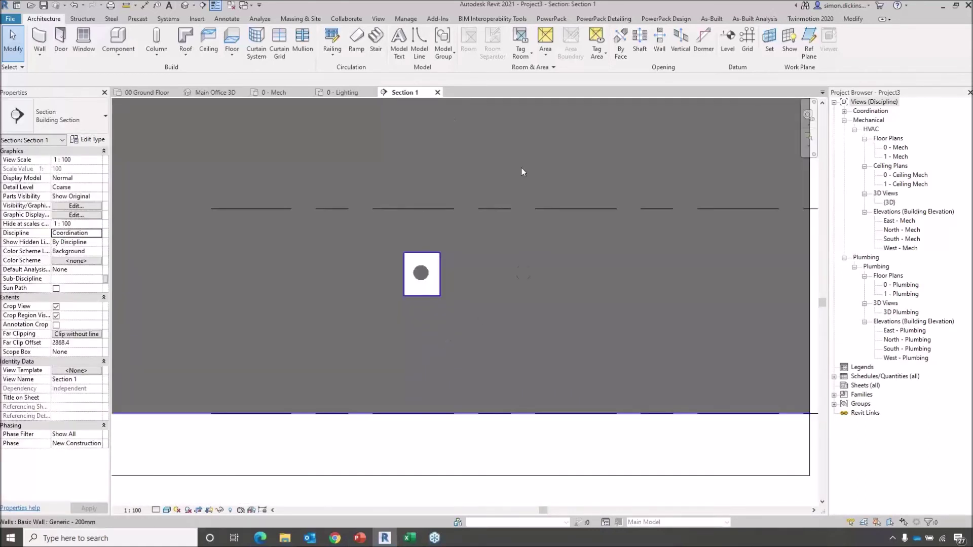
- Cut a rectangular wall opening about 775 mm wide around the right pipe, level with the first opening
{"action": "left_click", "coordinate": [659, 41]}
{"action": "left_click", "coordinate": [497, 247]}
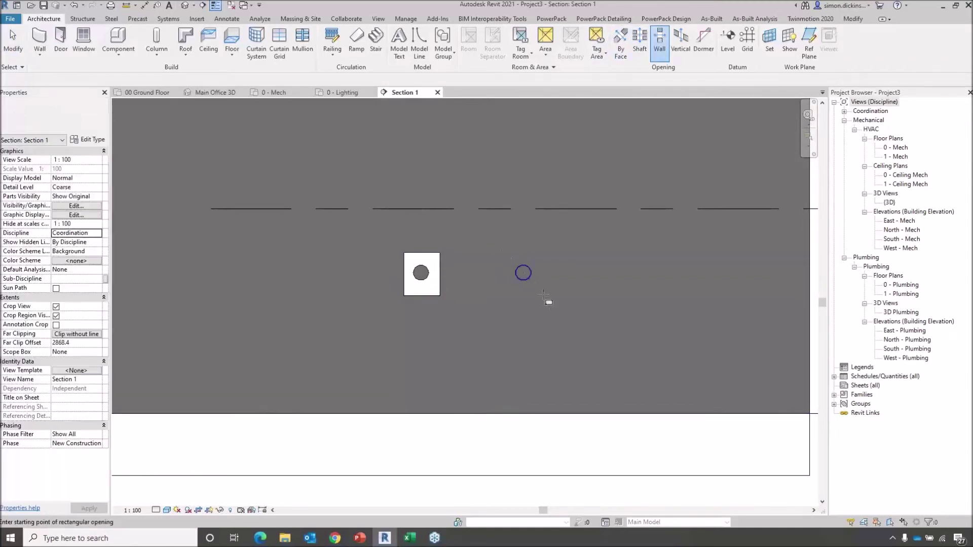
{"action": "left_click", "coordinate": [502, 254]}
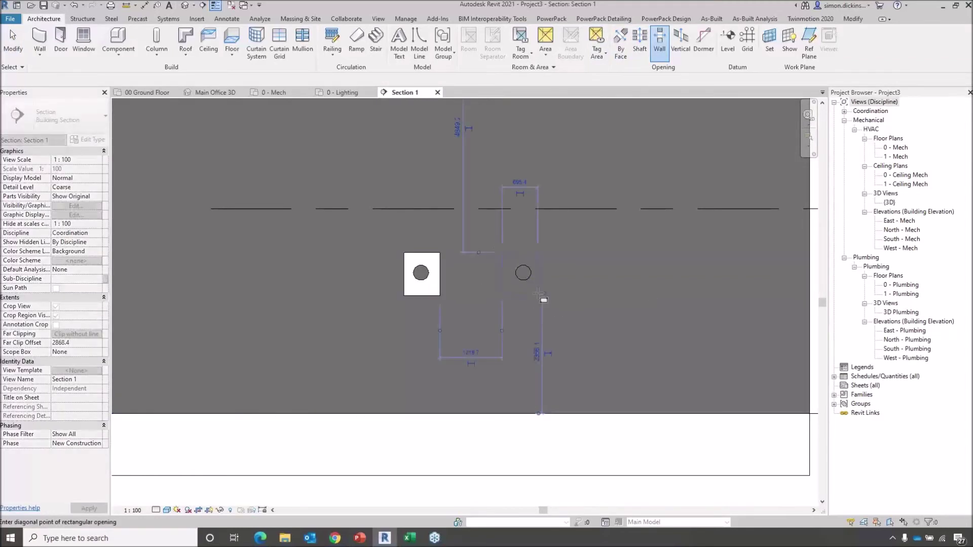
{"action": "left_click", "coordinate": [542, 295]}
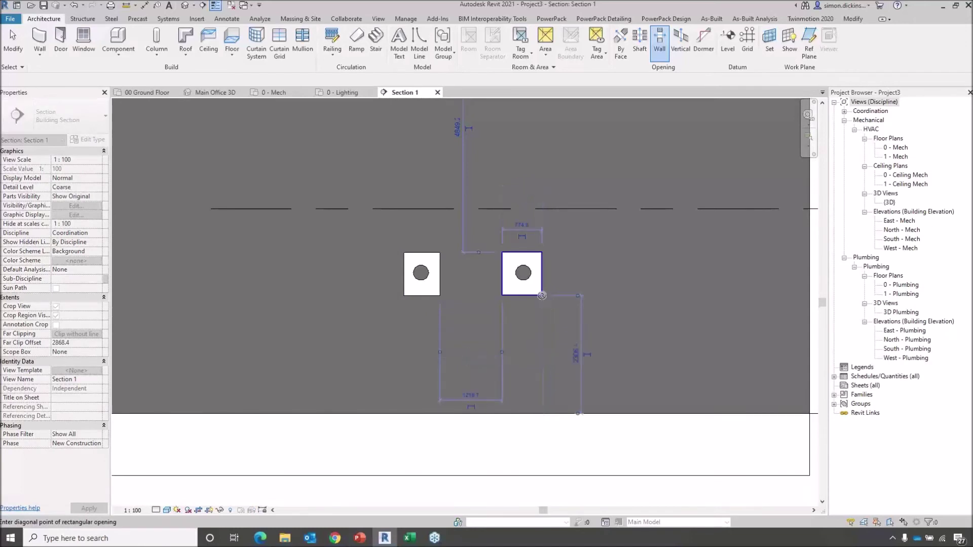
{"action": "left_click", "coordinate": [500, 296]}
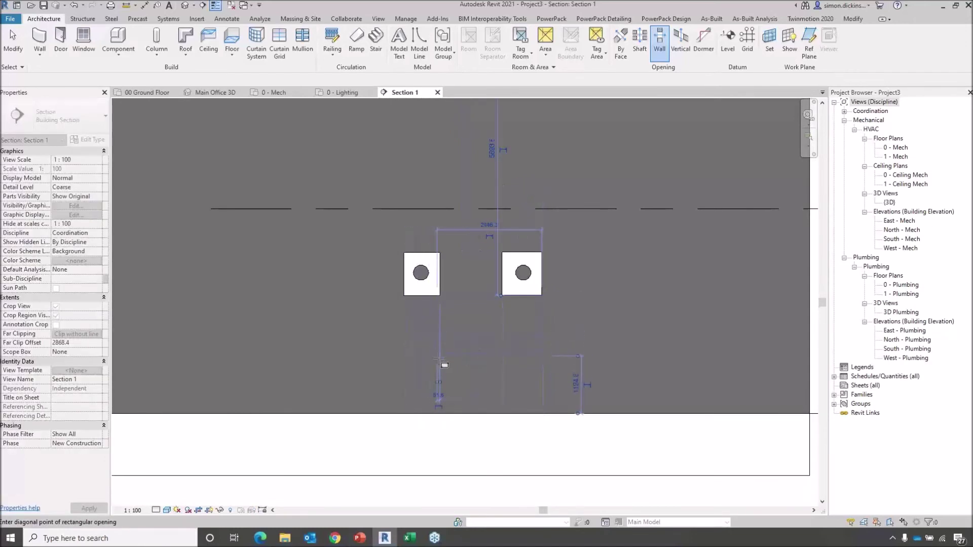
{"action": "left_click", "coordinate": [451, 357]}
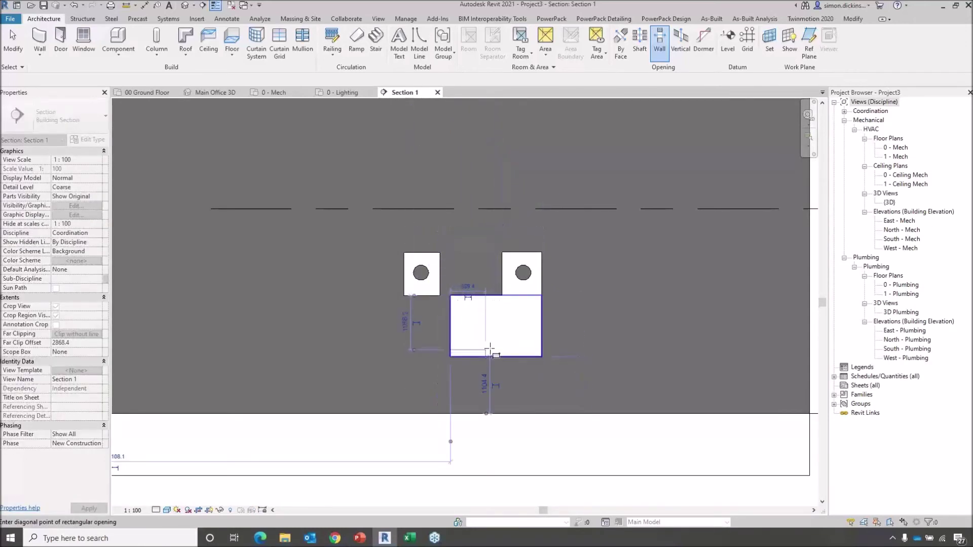
{"action": "key", "text": "ctrl+z"}
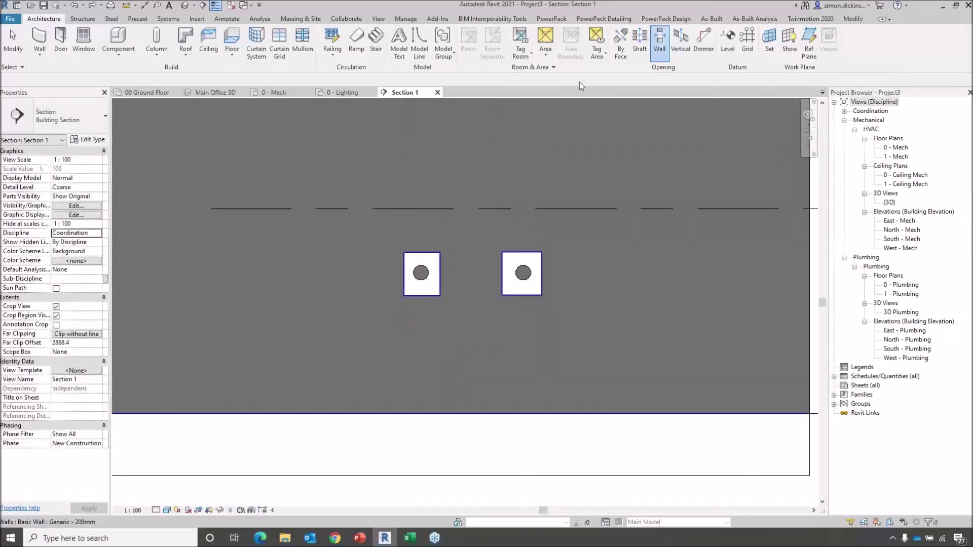
- Cut a third rectangular wall opening about 854 mm wide just below the left pipe's opening
{"action": "left_click", "coordinate": [660, 40]}
{"action": "left_click", "coordinate": [398, 334]}
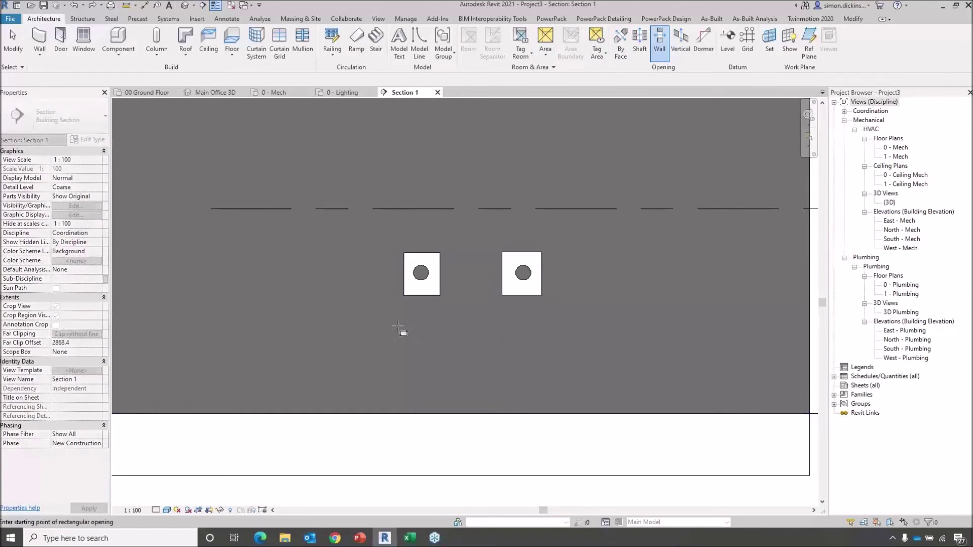
{"action": "left_click", "coordinate": [398, 328]}
{"action": "left_click", "coordinate": [441, 365]}
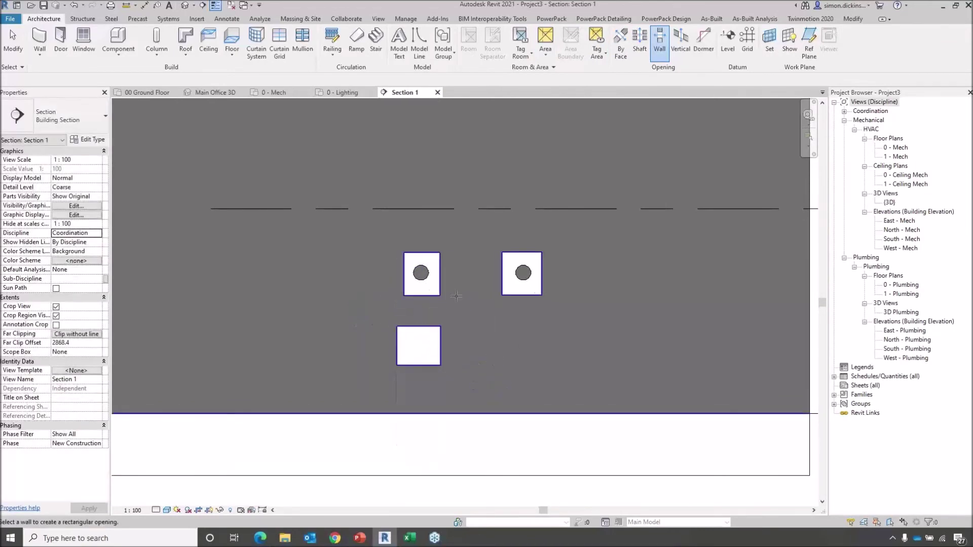
- Try joining all three wall openings with PowerPack's Join into optimal opening, and undo the join
{"action": "left_click", "coordinate": [549, 20]}
{"action": "left_click", "coordinate": [585, 58]}
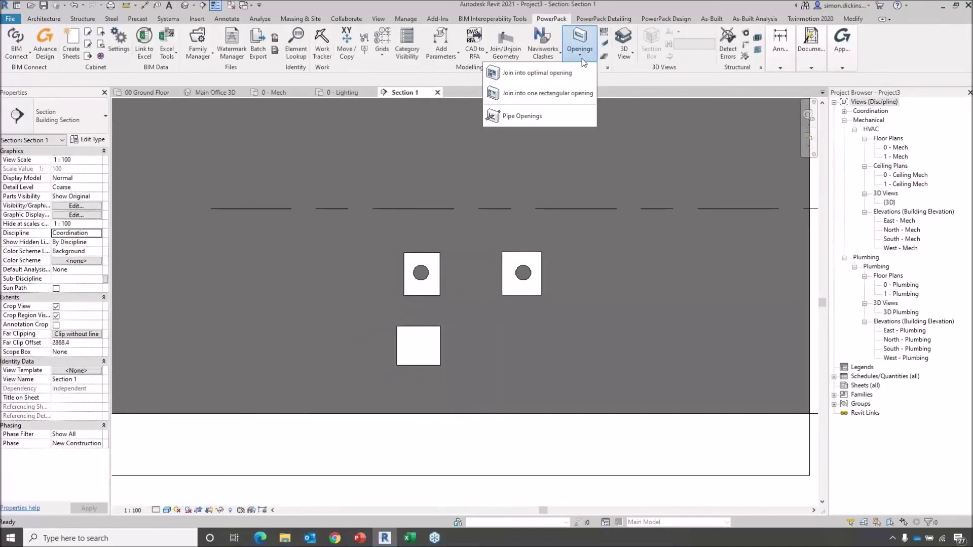
{"action": "left_click", "coordinate": [407, 293]}
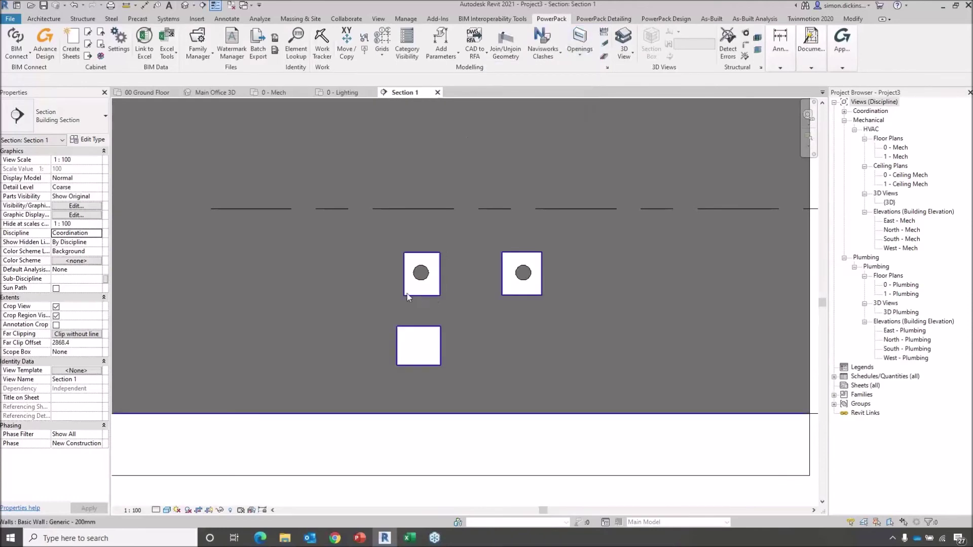
{"action": "left_click", "coordinate": [406, 294]}
{"action": "left_click", "coordinate": [423, 348]}
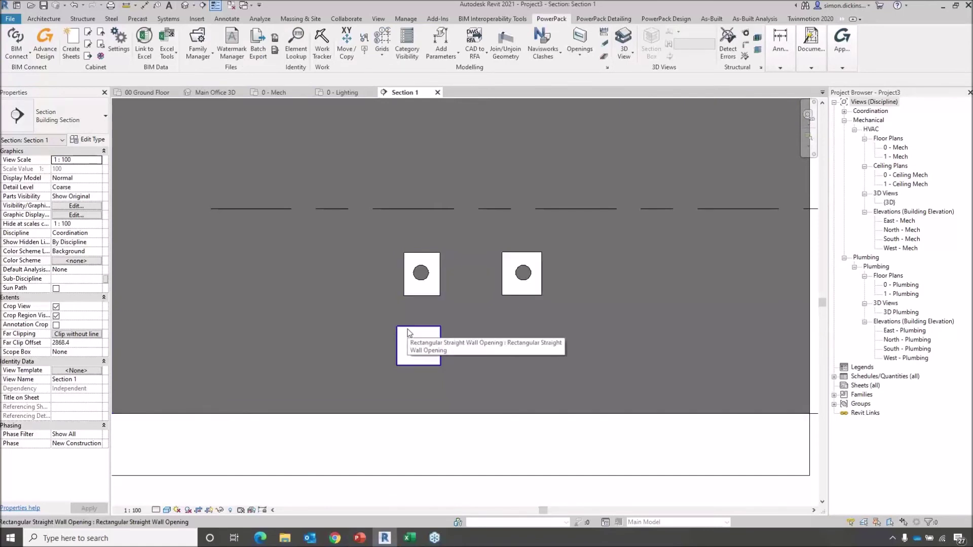
{"action": "left_click", "coordinate": [409, 332]}
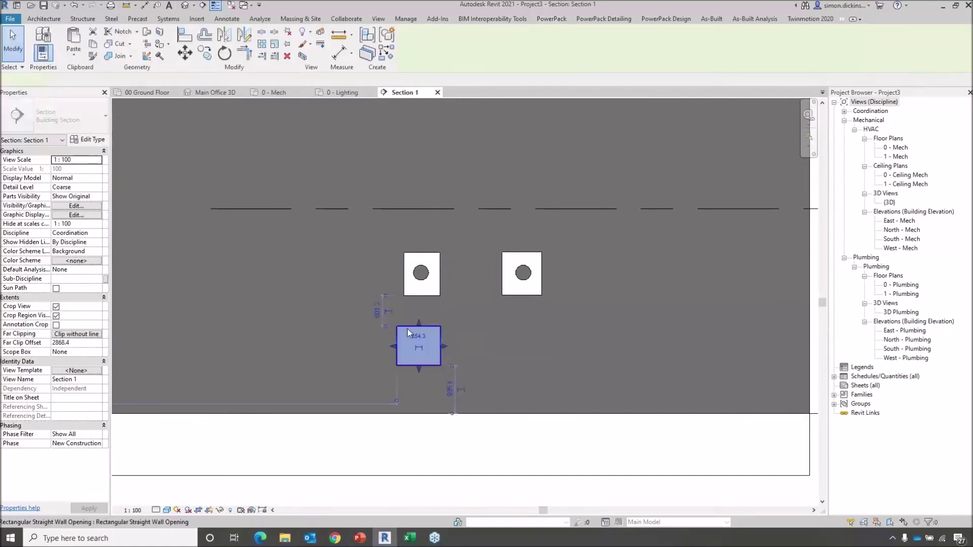
{"action": "left_click", "coordinate": [428, 260], "text": "ctrl"}
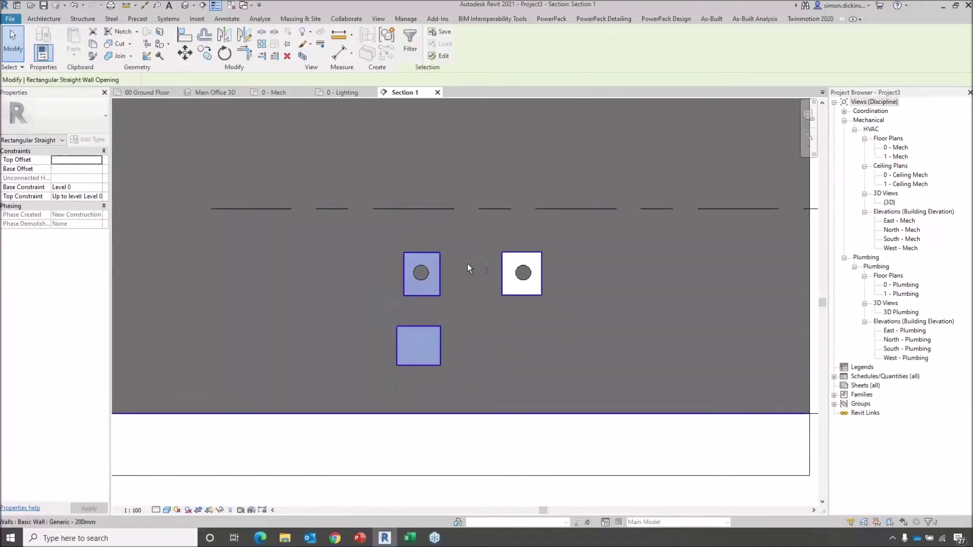
{"action": "left_click", "coordinate": [506, 254]}
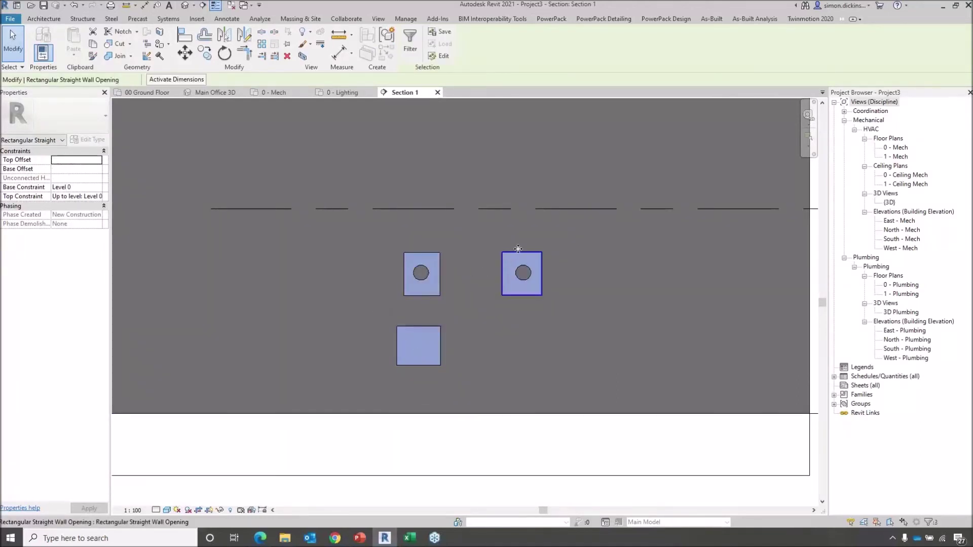
{"action": "left_click", "coordinate": [552, 19]}
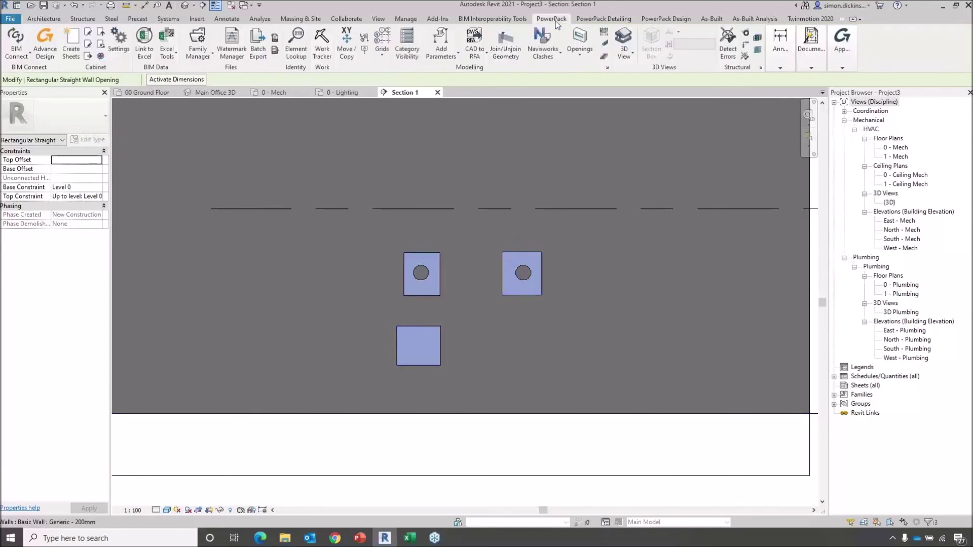
{"action": "left_click", "coordinate": [576, 57]}
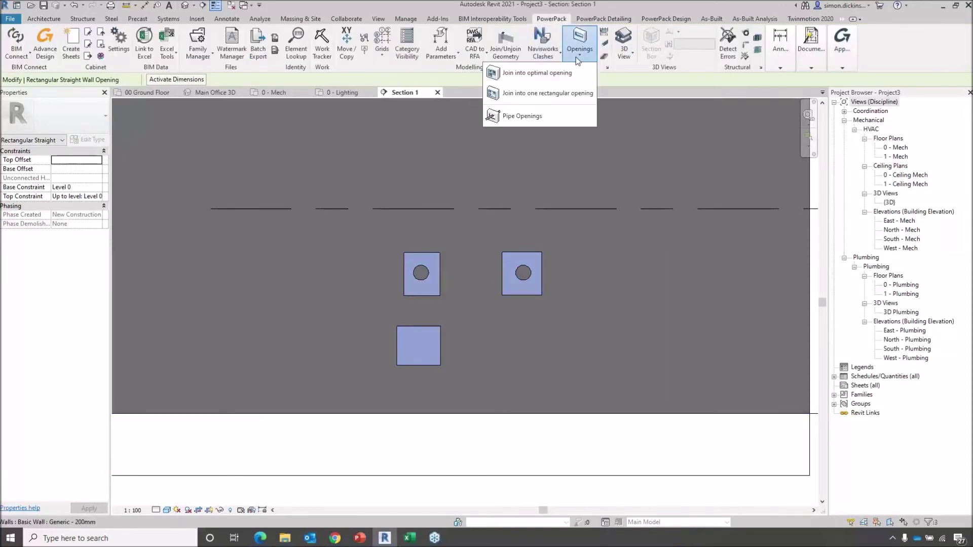
{"action": "left_click", "coordinate": [553, 76]}
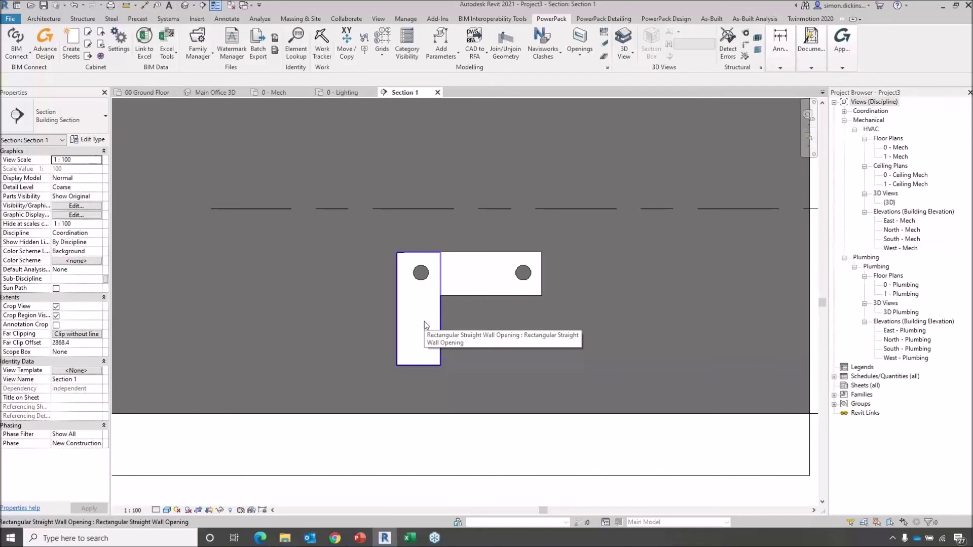
{"action": "key", "text": "ctrl+z"}
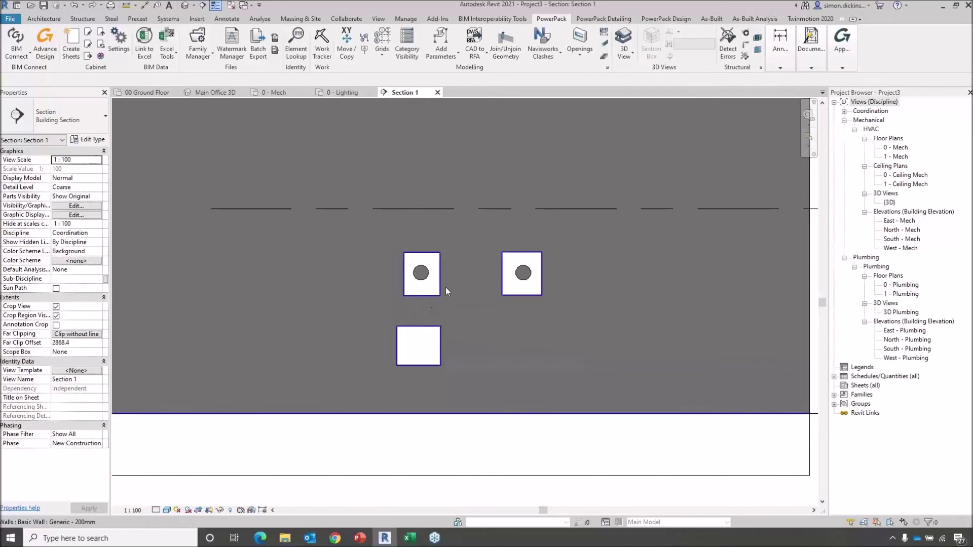
- Join the three wall openings into a single opening with PowerPack's Join into one rectangular opening
{"action": "left_click", "coordinate": [584, 56]}
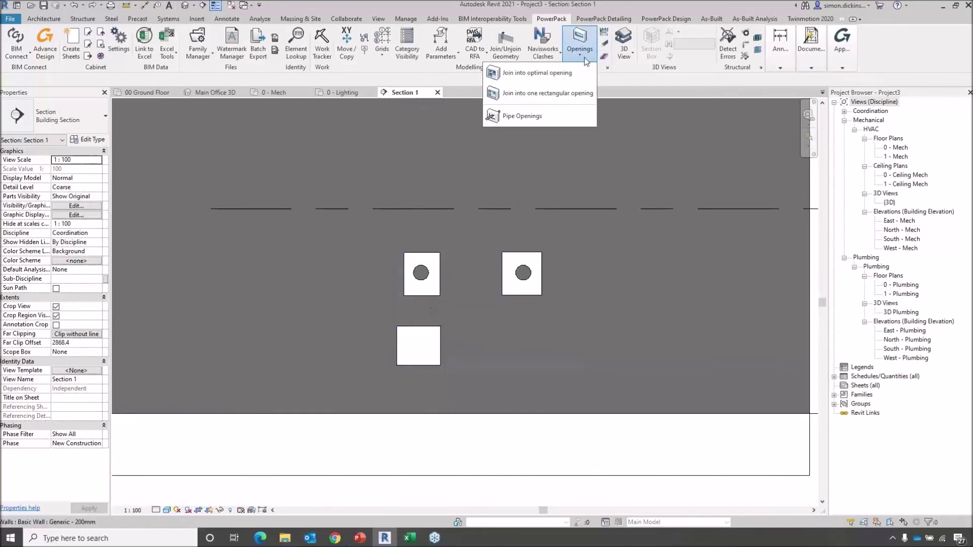
{"action": "left_click", "coordinate": [536, 94]}
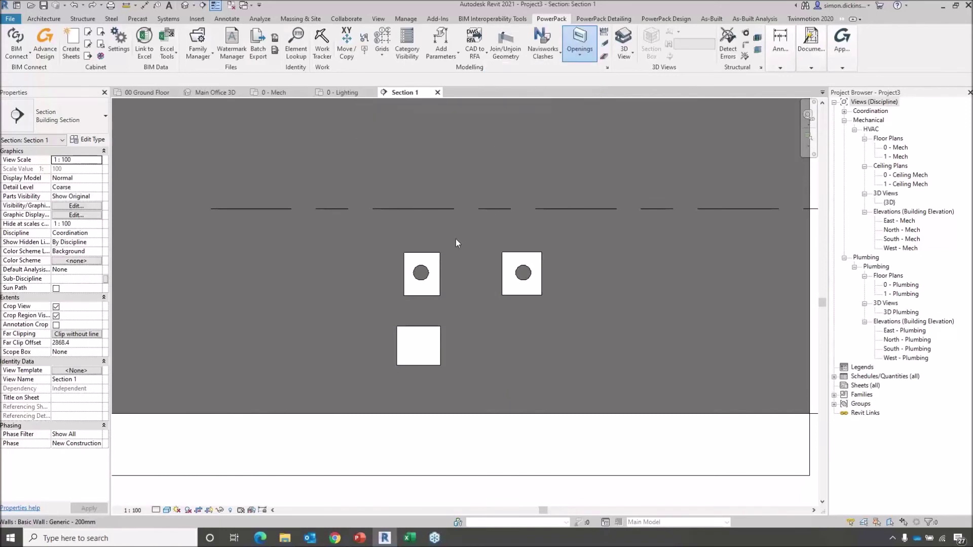
{"action": "left_click", "coordinate": [407, 290]}
{"action": "left_click", "coordinate": [427, 327]}
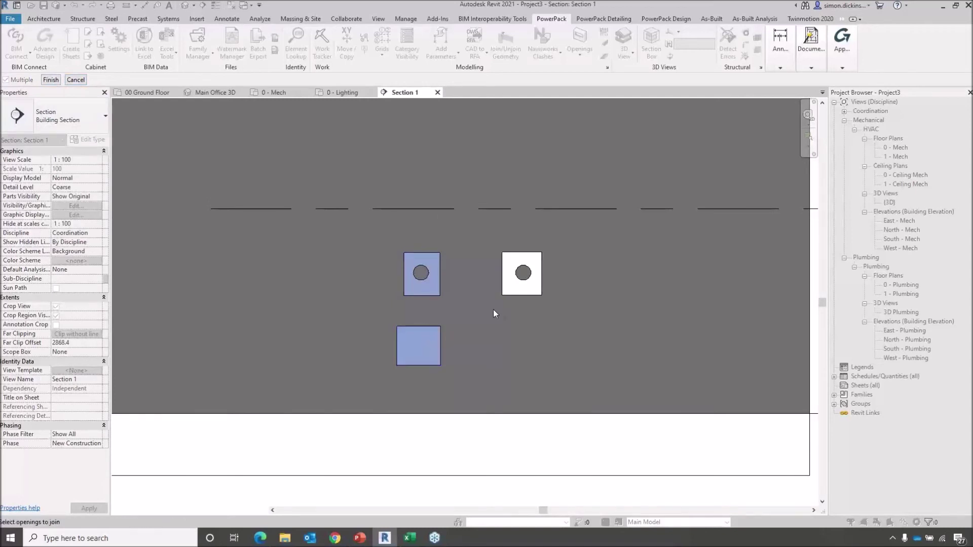
{"action": "left_click", "coordinate": [509, 285]}
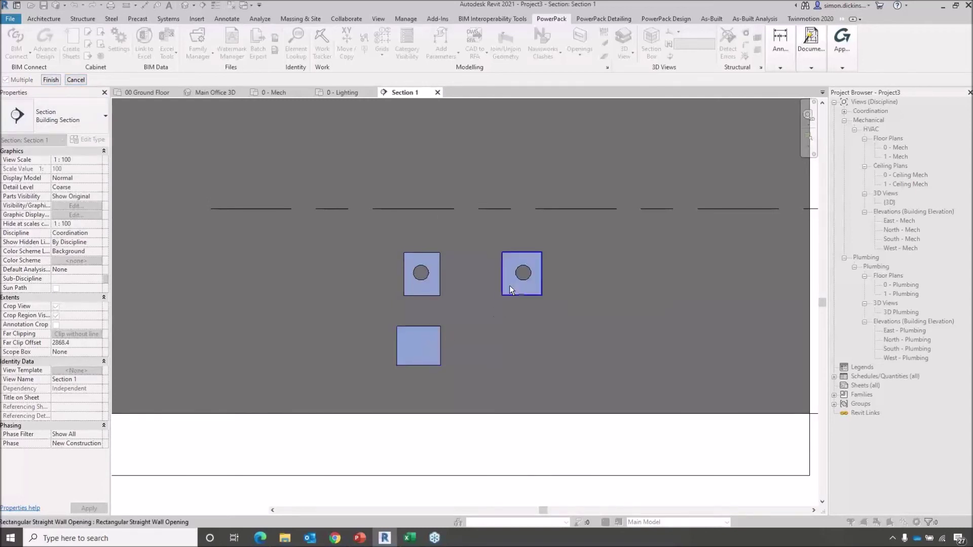
{"action": "left_click", "coordinate": [51, 79]}
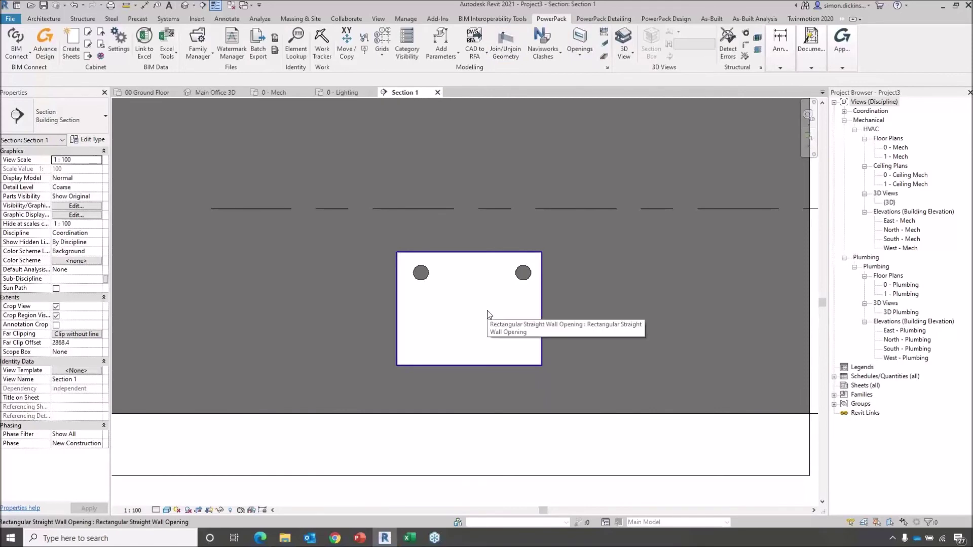
- Delete the combined rectangular opening around the two pipes from the wall
{"action": "left_click", "coordinate": [434, 360]}
{"action": "left_click", "coordinate": [417, 324]}
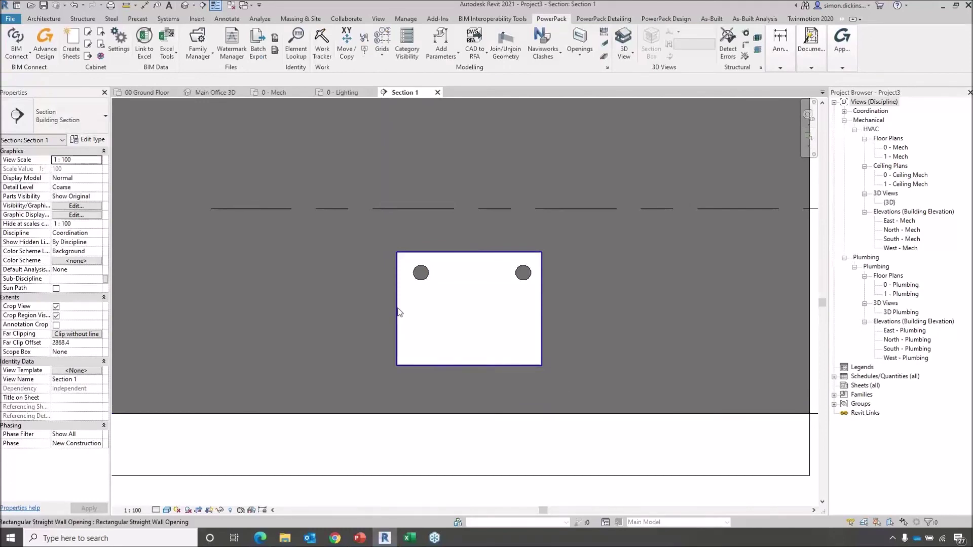
{"action": "left_click", "coordinate": [398, 312]}
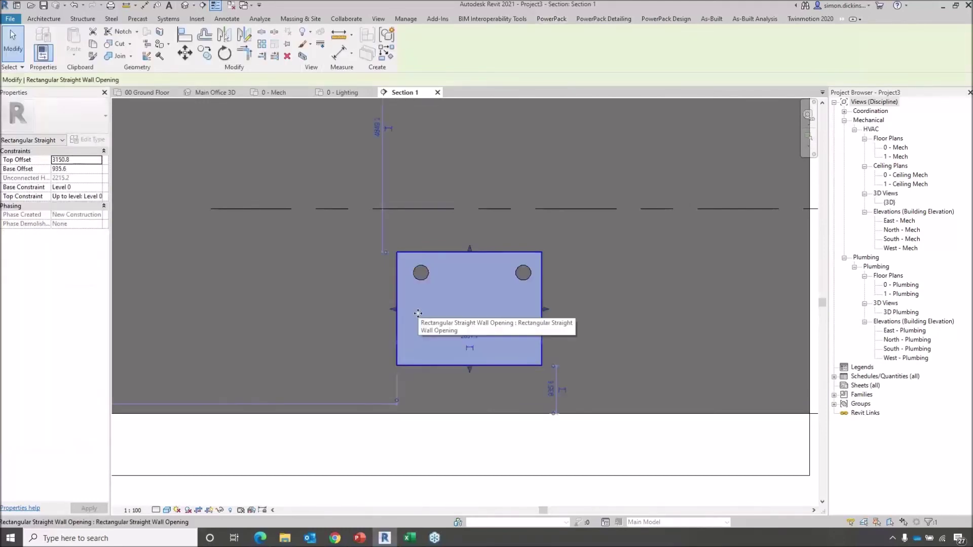
{"action": "key", "text": "Delete"}
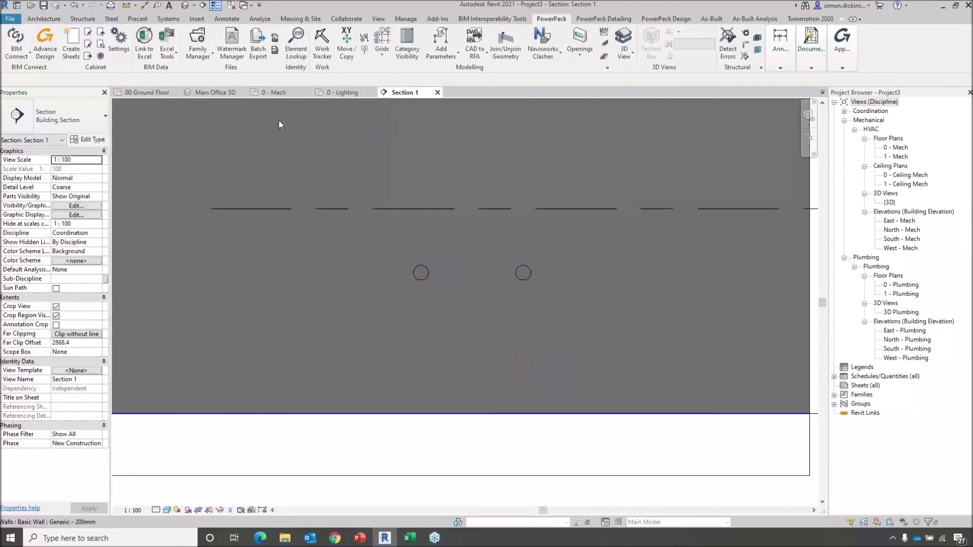
- Open the default 3D view and set its discipline to Coordination and its detail level to Fine
{"action": "left_click", "coordinate": [185, 5]}
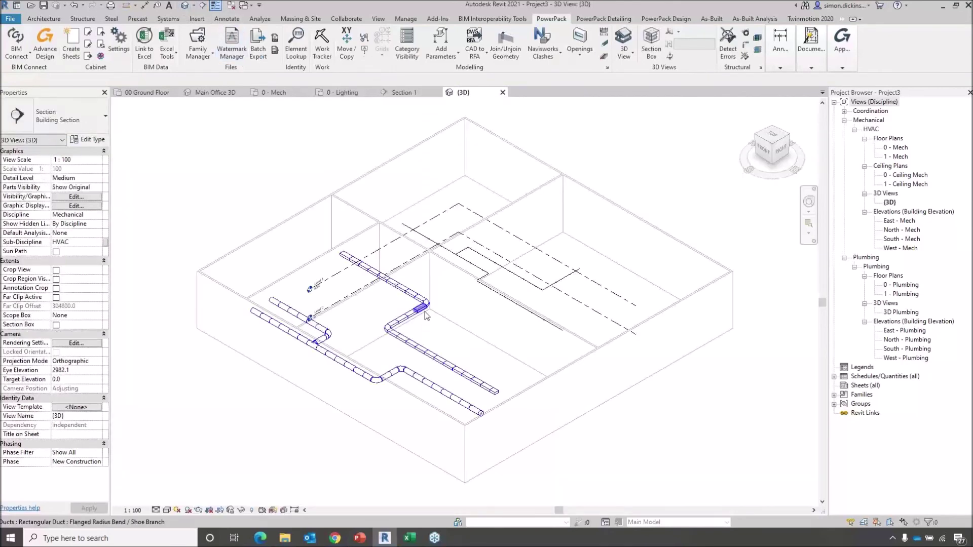
{"action": "left_click", "coordinate": [96, 214]}
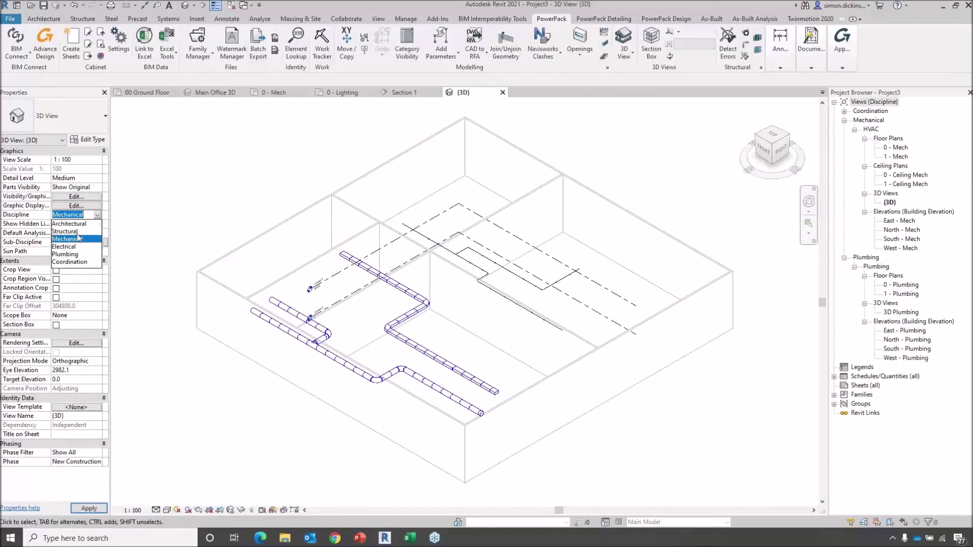
{"action": "left_click", "coordinate": [73, 262]}
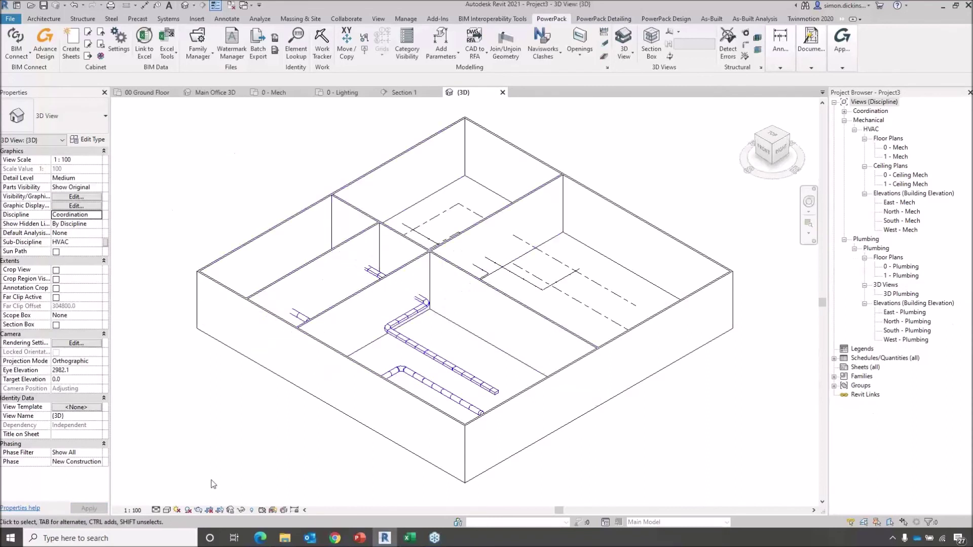
{"action": "left_click", "coordinate": [166, 511]}
{"action": "left_click", "coordinate": [175, 496]}
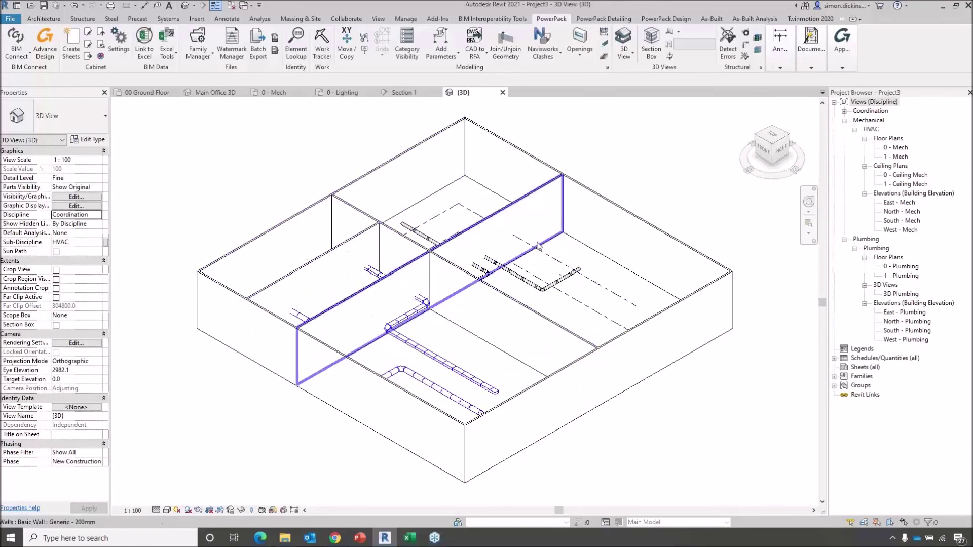
- Create the listed pipe and duct wall openings with PowerPack's Pipe Openings, setting the first pipe's opening shape to Round
{"action": "scroll", "coordinate": [514, 272], "scroll_direction": "up", "scroll_amount": 5}
{"action": "scroll", "coordinate": [508, 271], "scroll_direction": "down", "scroll_amount": 4}
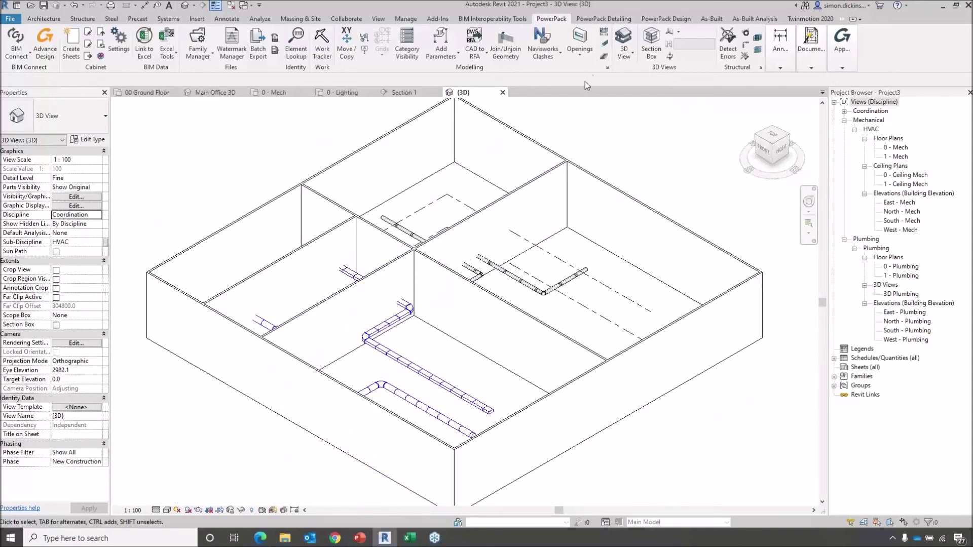
{"action": "left_click", "coordinate": [582, 57]}
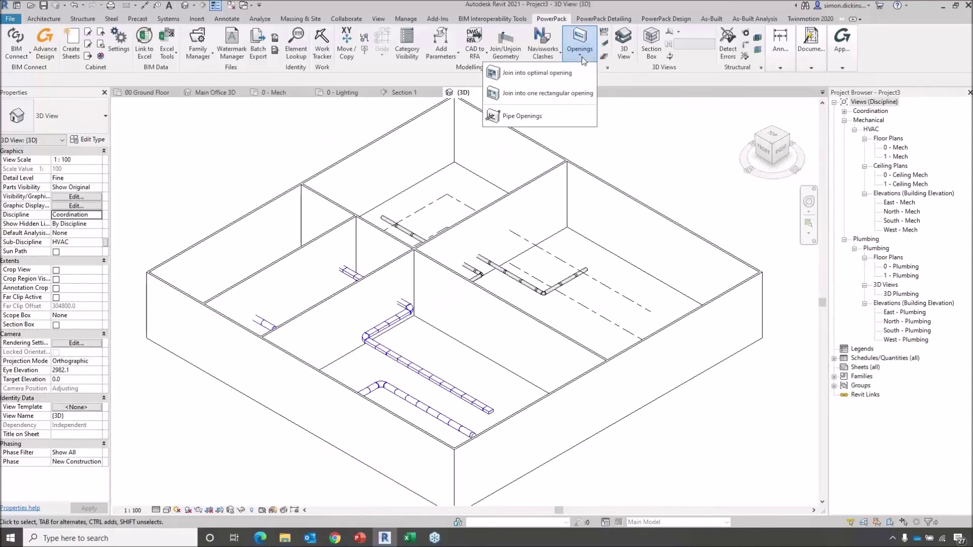
{"action": "left_click", "coordinate": [546, 121]}
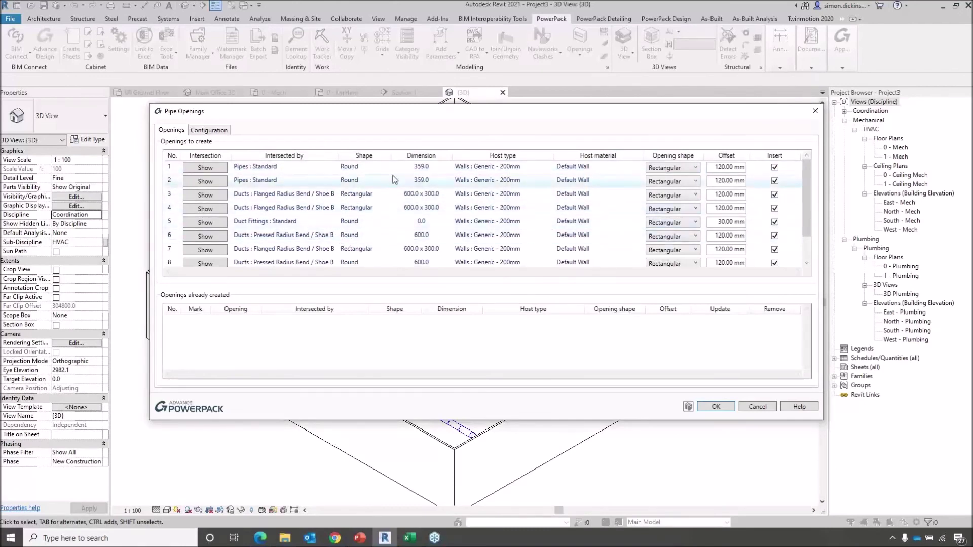
{"action": "left_click", "coordinate": [693, 169]}
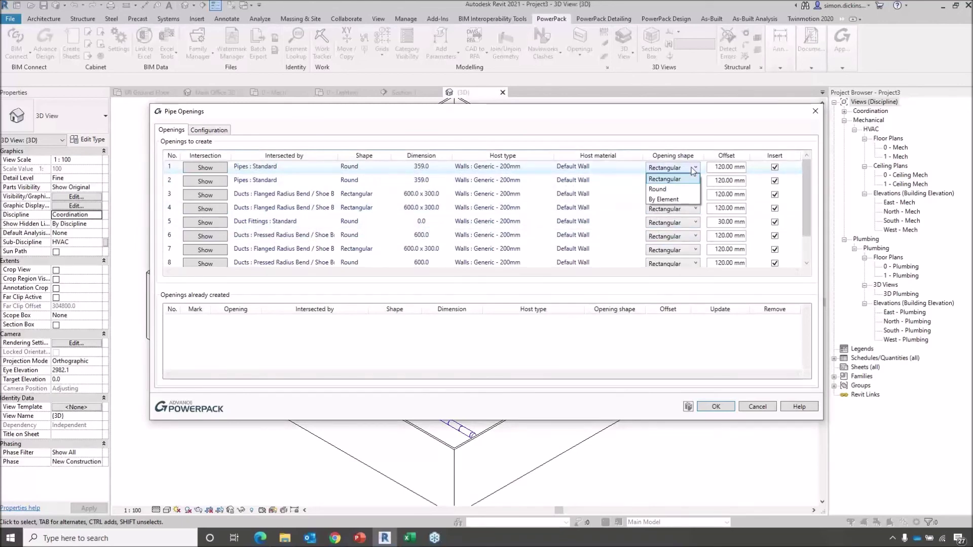
{"action": "left_click", "coordinate": [682, 180]}
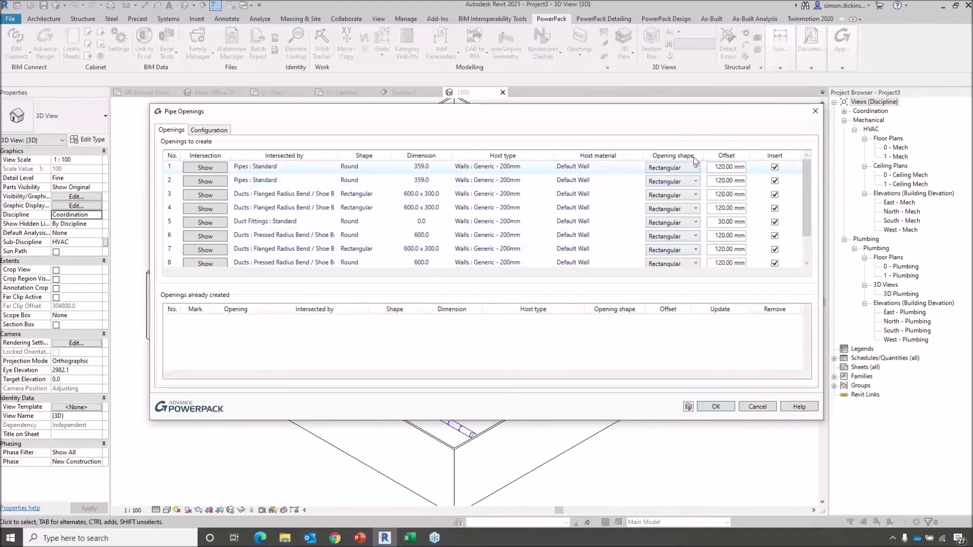
{"action": "left_click", "coordinate": [697, 170]}
{"action": "left_click", "coordinate": [678, 189]}
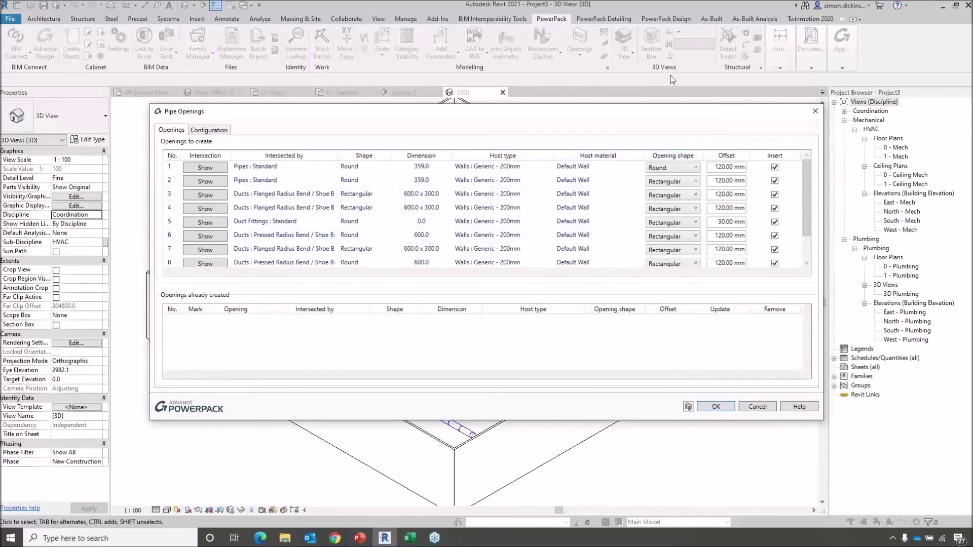
{"action": "left_click_drag", "start_coordinate": [808, 213], "coordinate": [806, 147]}
{"action": "left_click", "coordinate": [715, 407]}
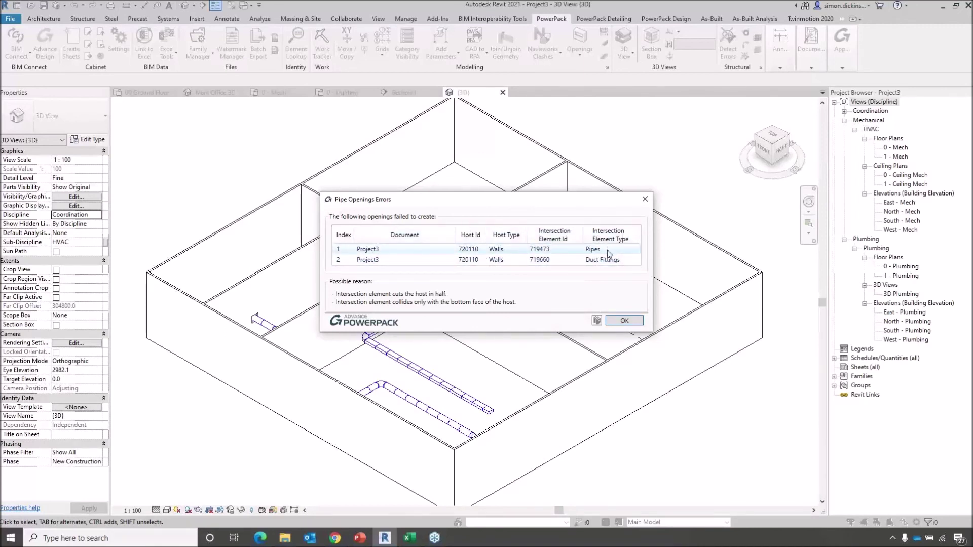
{"action": "left_click", "coordinate": [623, 321]}
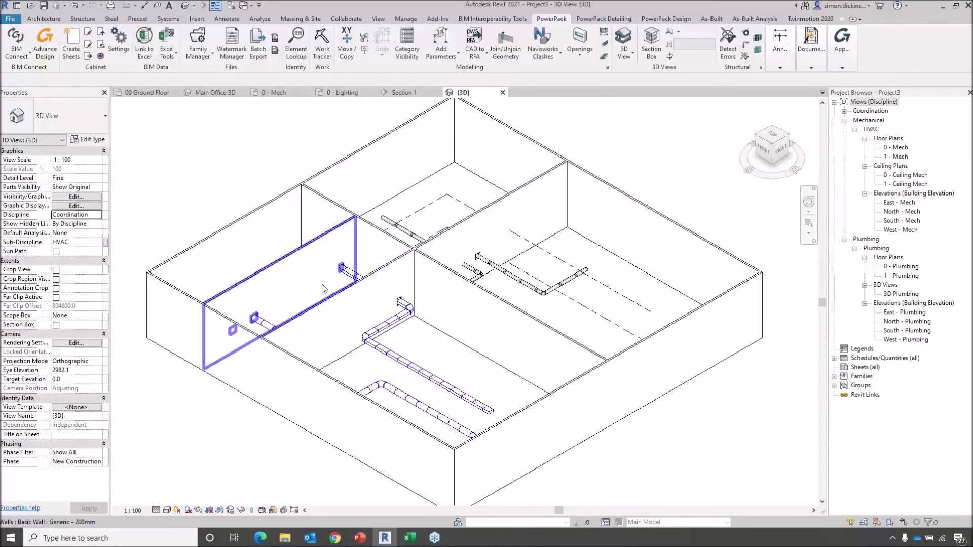
- Reopen Pipe Openings, set the offset of created openings 5, 6 and 7 for the flanged rectangular ducts to 200 mm, and apply the update
{"action": "middle_click_drag", "start_coordinate": [383, 287], "coordinate": [424, 282]}
{"action": "scroll", "coordinate": [424, 283], "scroll_direction": "up", "scroll_amount": 6}
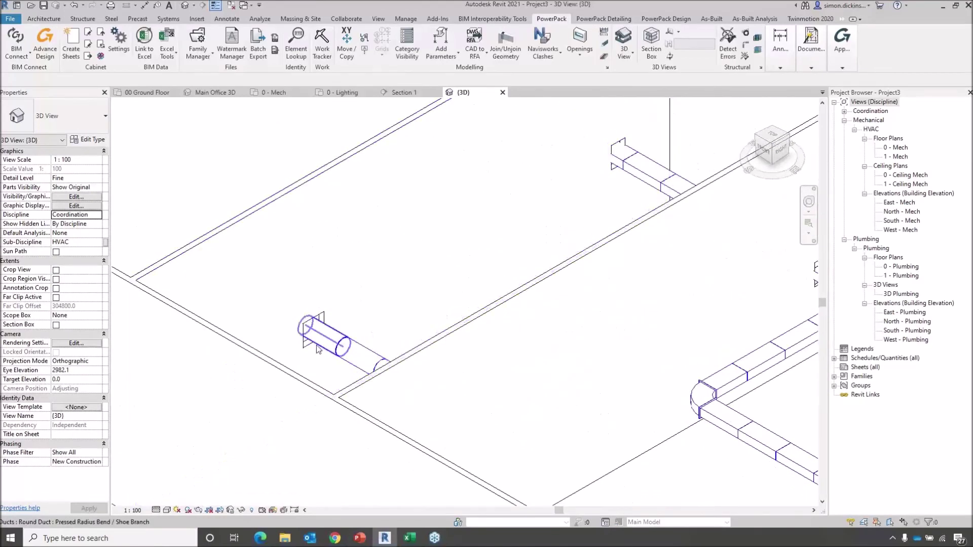
{"action": "scroll", "coordinate": [678, 303], "scroll_direction": "down", "scroll_amount": 3}
{"action": "scroll", "coordinate": [678, 303], "scroll_direction": "down", "scroll_amount": 5}
{"action": "middle_click_drag", "start_coordinate": [678, 303], "coordinate": [574, 321]}
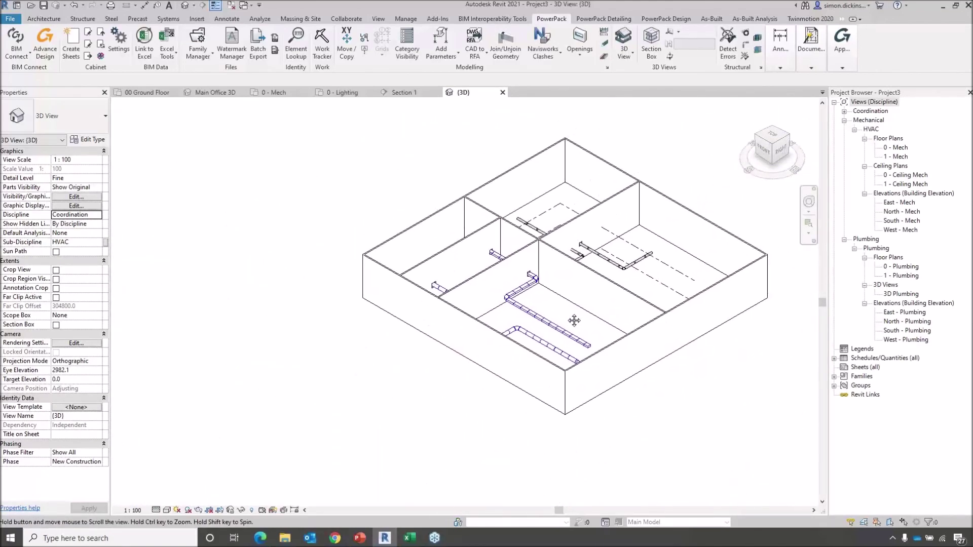
{"action": "left_click", "coordinate": [580, 53]}
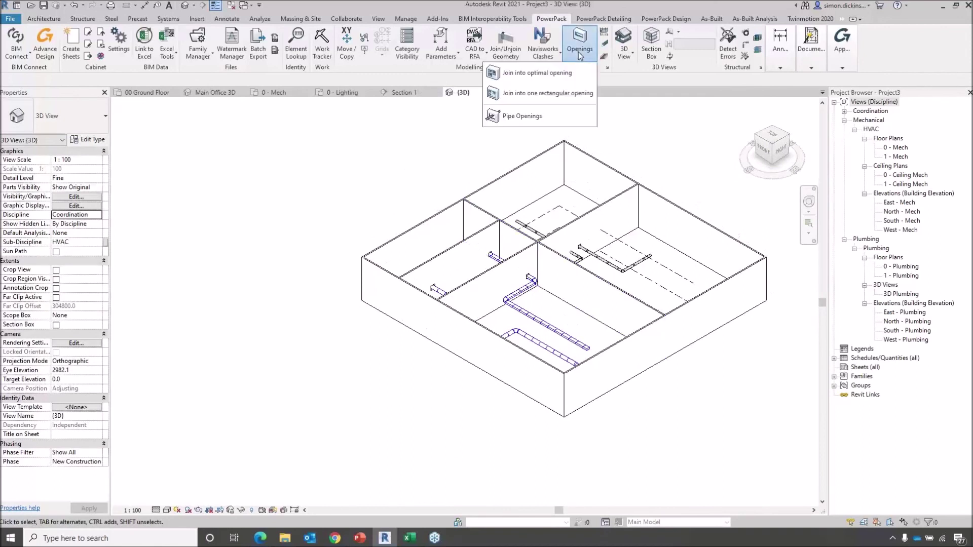
{"action": "left_click", "coordinate": [532, 117]}
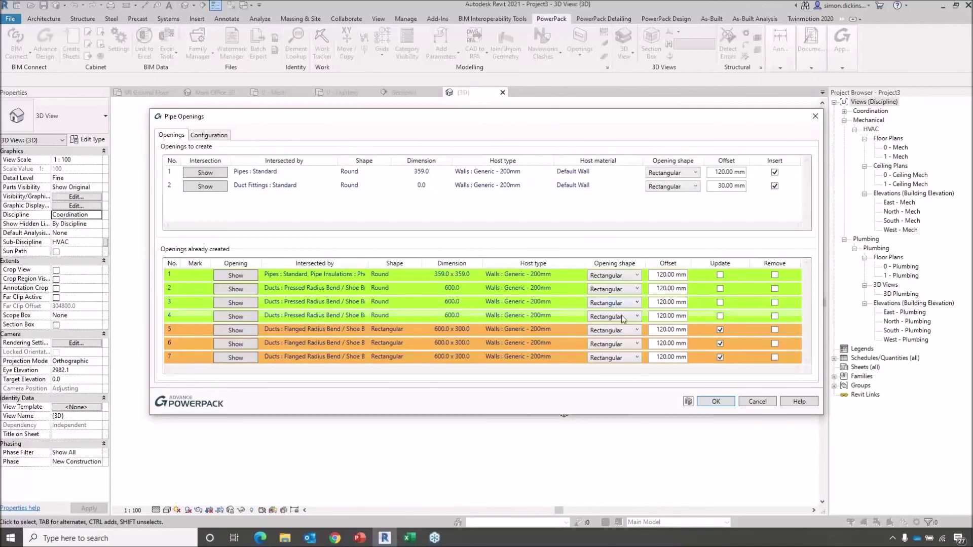
{"action": "left_click_drag", "start_coordinate": [656, 330], "coordinate": [691, 333]}
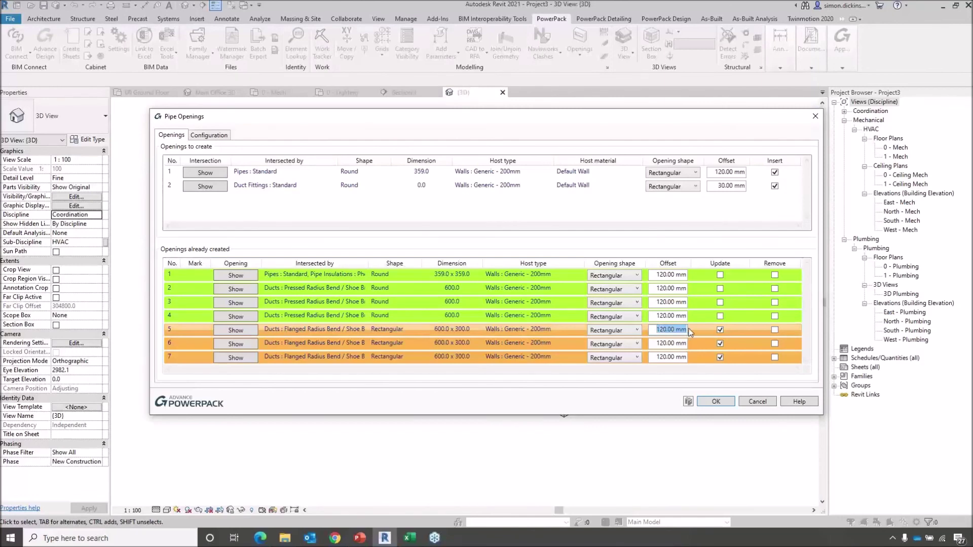
{"action": "type", "text": "18"}
{"action": "left_click", "coordinate": [658, 344]}
{"action": "left_click_drag", "start_coordinate": [657, 343], "coordinate": [696, 358]}
{"action": "type", "text": "200"}
{"action": "type", "text": "200"}
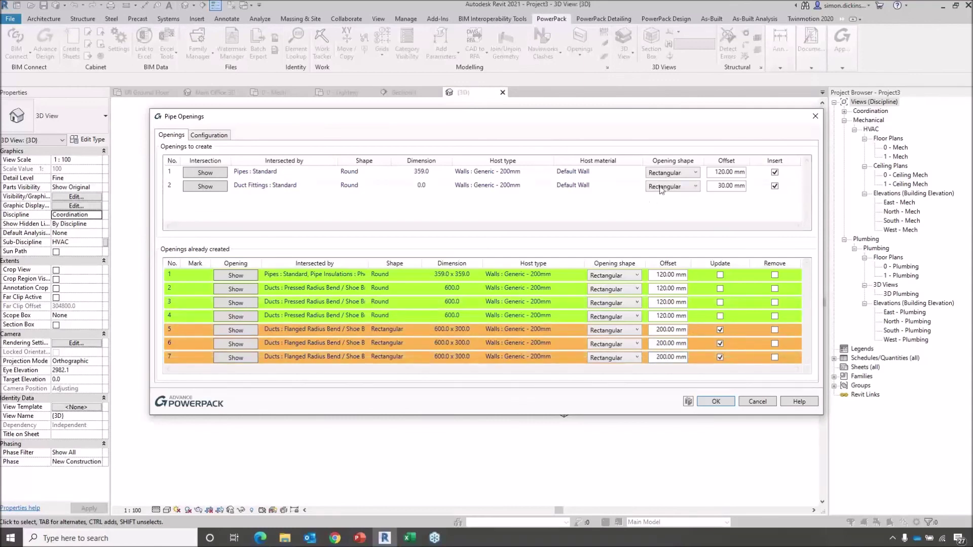
{"action": "left_click", "coordinate": [710, 401]}
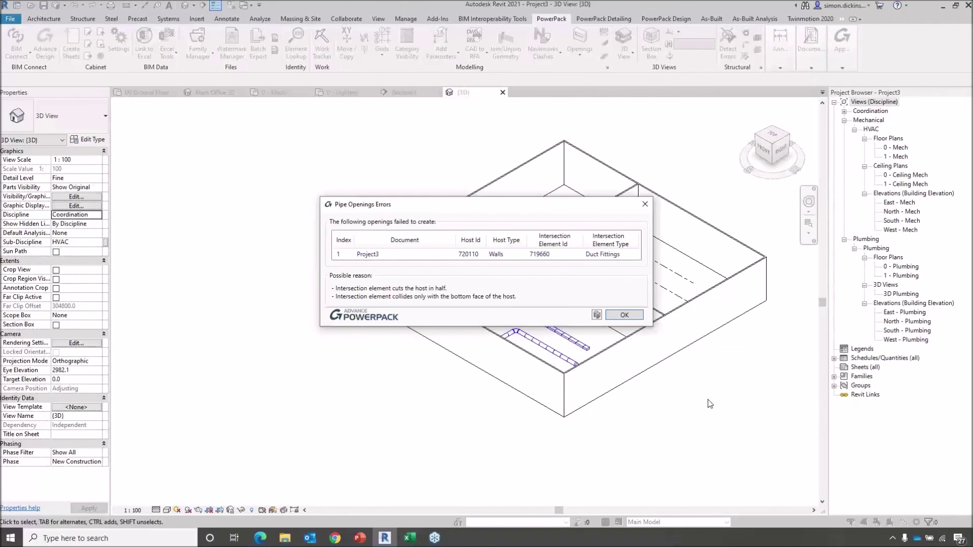
{"action": "left_click", "coordinate": [623, 315]}
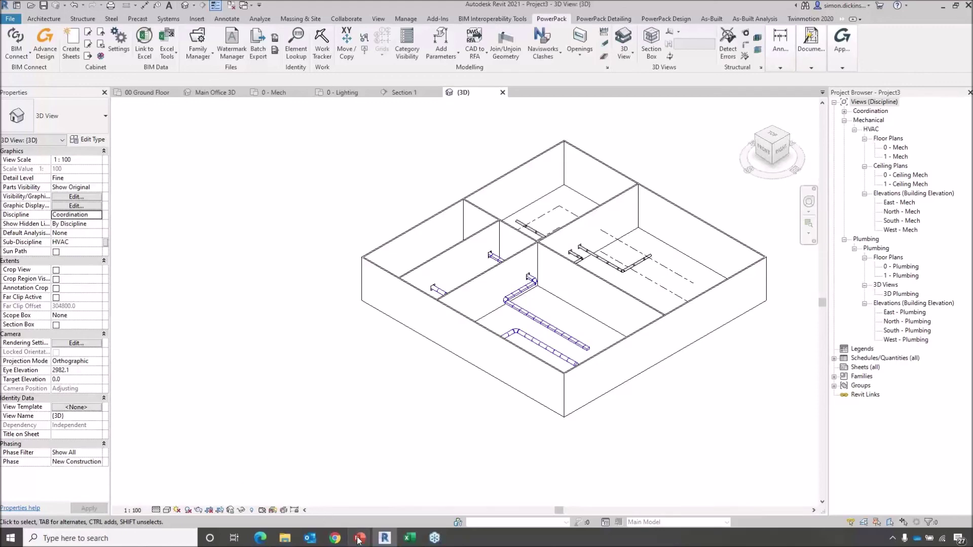
- Switch to the PowerPoint slide show and advance to the "Any Questions?" slide
{"action": "mouse_move", "coordinate": [360, 538]}
{"action": "left_click", "coordinate": [379, 501]}
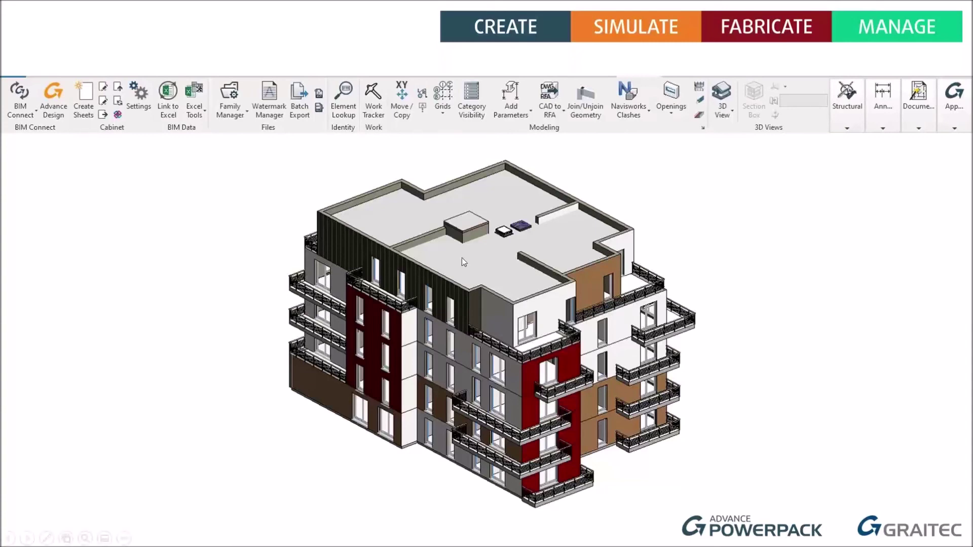
{"action": "left_click", "coordinate": [643, 179]}
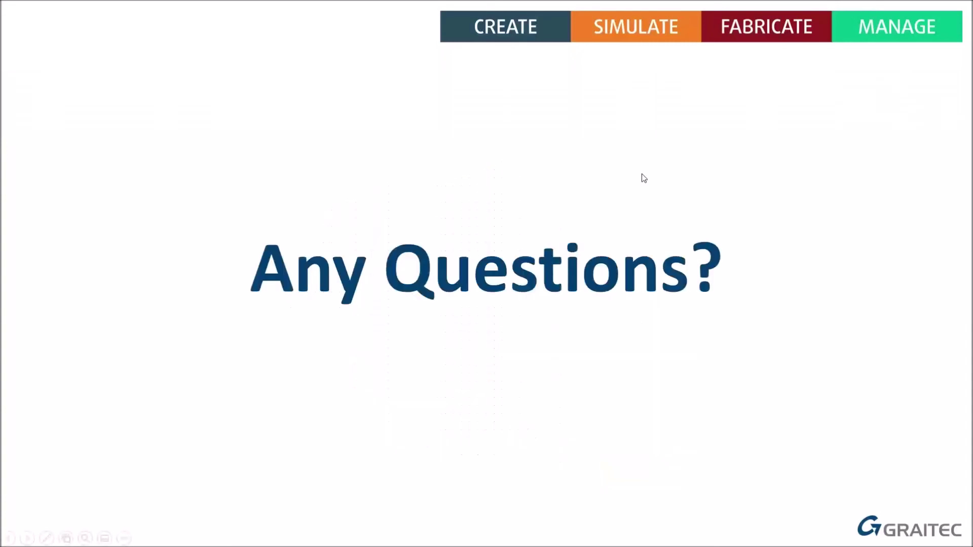